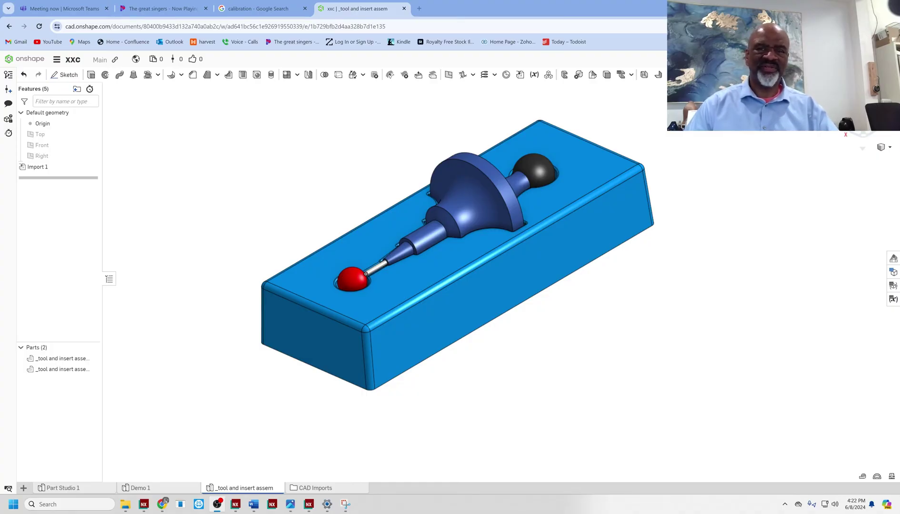
{"action": "key", "text": "f"}
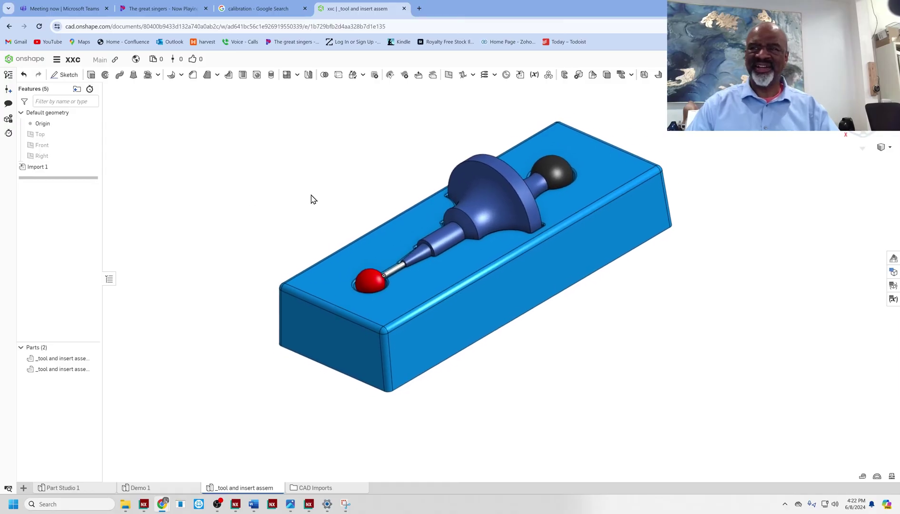
{"action": "right_click_drag", "start_coordinate": [313, 199], "coordinate": [298, 166]}
{"action": "scroll", "coordinate": [291, 175], "scroll_direction": "up", "scroll_amount": 3}
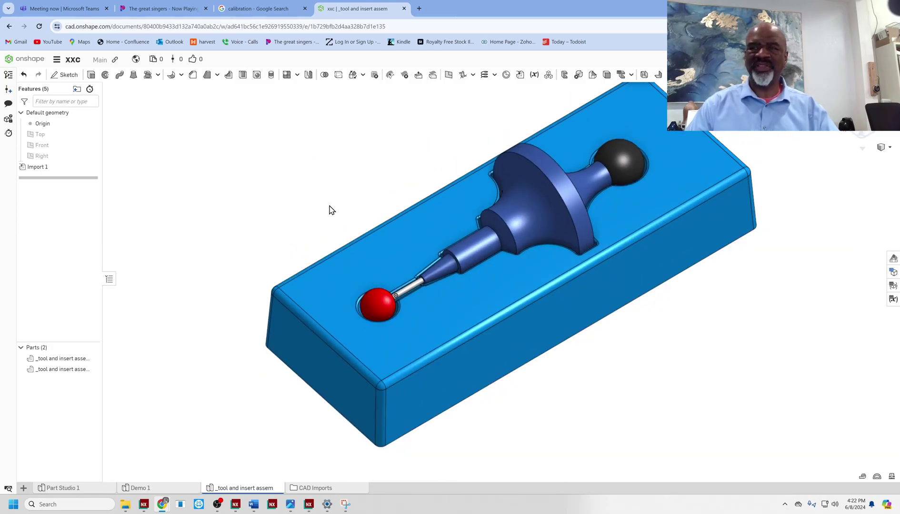
{"action": "right_click_drag", "start_coordinate": [332, 212], "coordinate": [387, 152]}
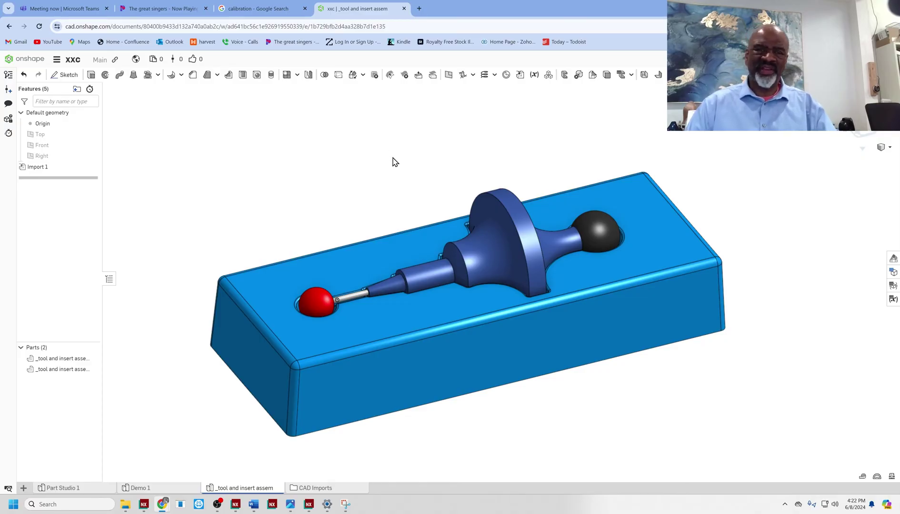
{"action": "left_click", "coordinate": [152, 488]}
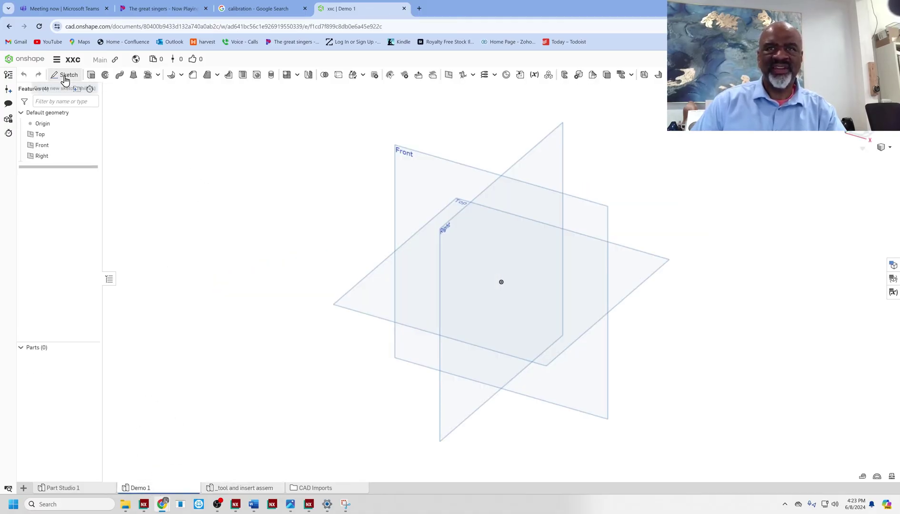
{"action": "mouse_move", "coordinate": [267, 257]}
{"action": "right_mouse_down"}
{"action": "mouse_move", "coordinate": [307, 238]}
{"action": "mouse_move", "coordinate": [267, 255]}
{"action": "mouse_move", "coordinate": [283, 251]}
{"action": "right_mouse_up"}
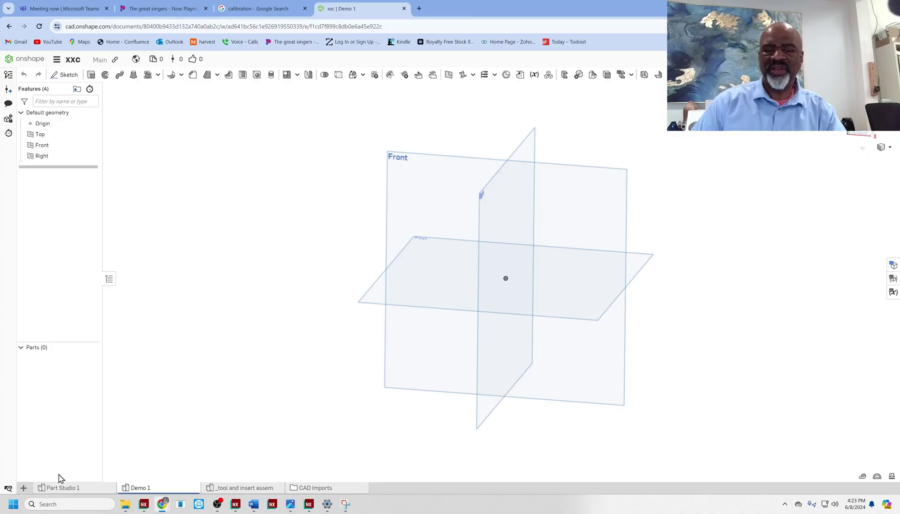
Create a new part studio in the document and rename it "phone case"
{"action": "left_click", "coordinate": [23, 488]}
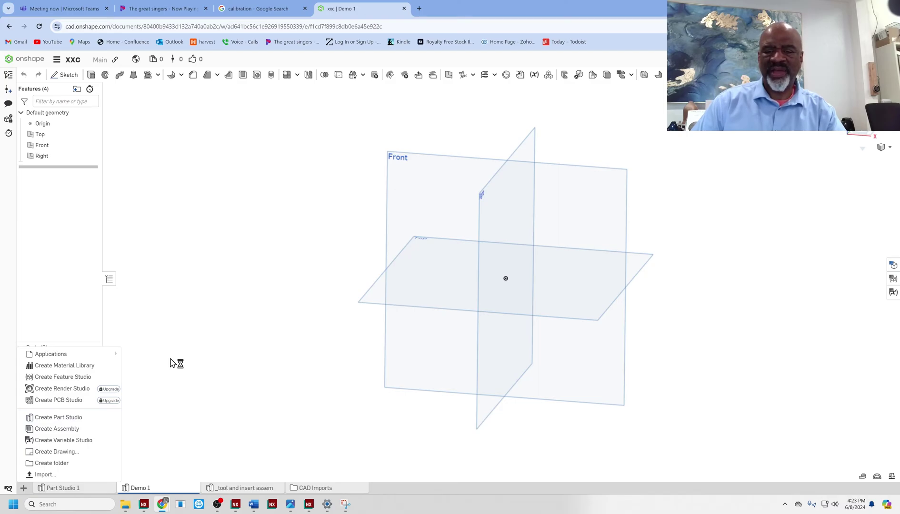
{"action": "left_click", "coordinate": [48, 420]}
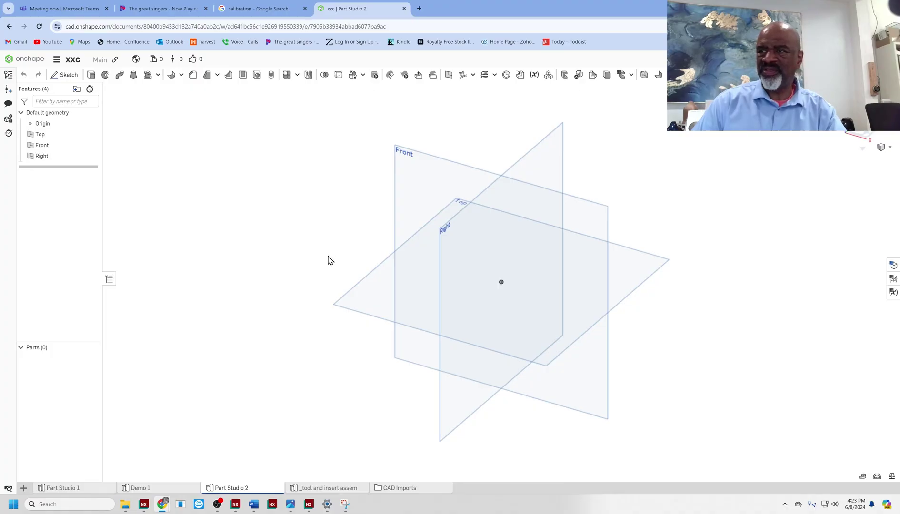
{"action": "right_click", "coordinate": [248, 490]}
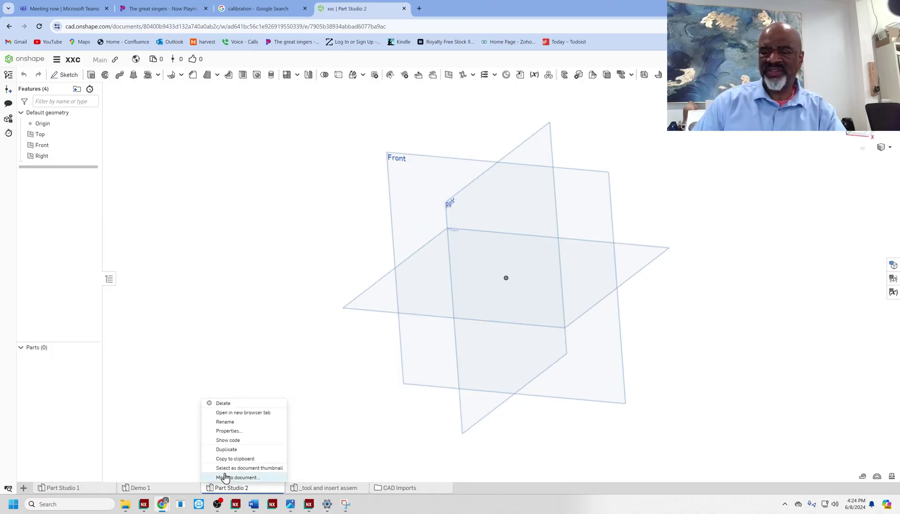
{"action": "left_click", "coordinate": [224, 423]}
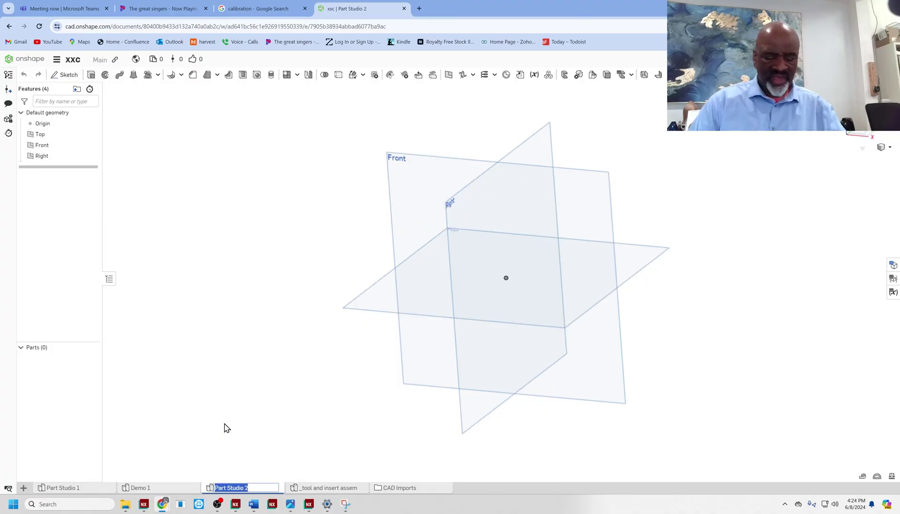
{"action": "type", "text": "phone case"}
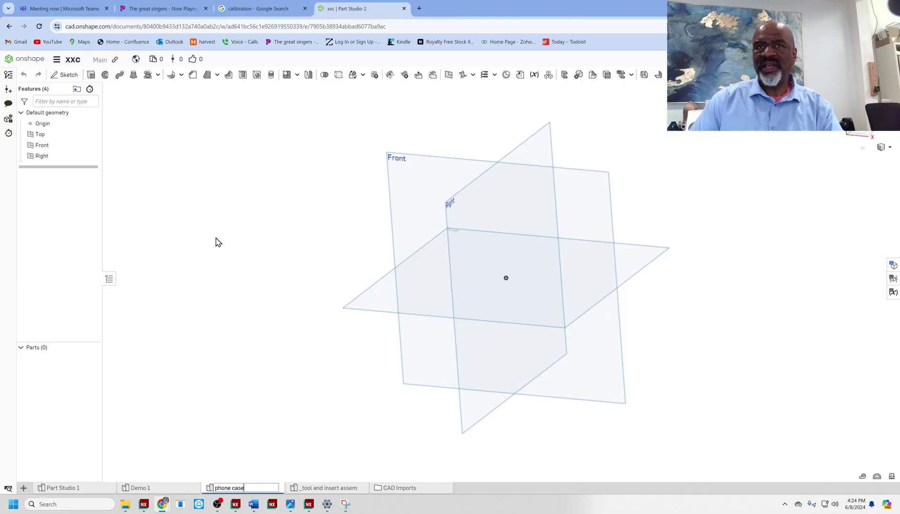
Start a sketch on the Top plane, viewed normal to it, and draw a center point rectangle about 2.08 by 3.51 in on the origin
{"action": "left_click", "coordinate": [63, 69]}
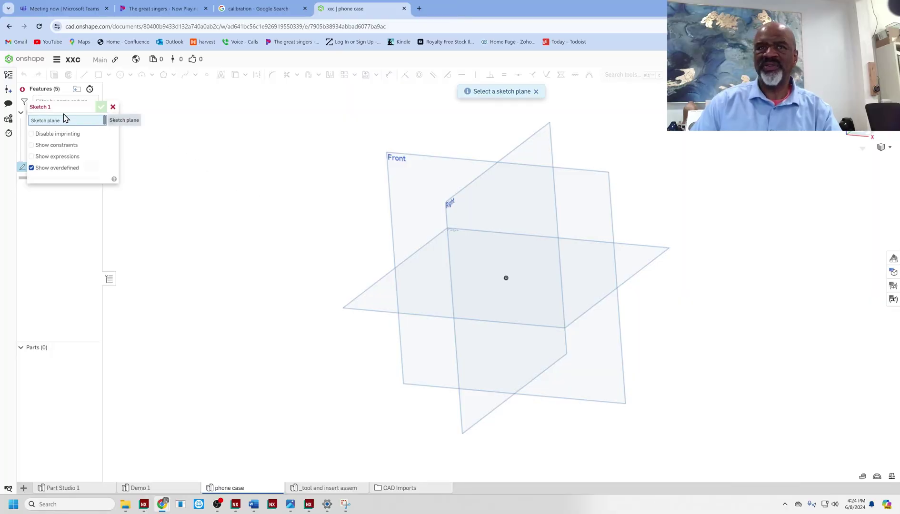
{"action": "left_click", "coordinate": [651, 250]}
{"action": "right_click", "coordinate": [648, 205]}
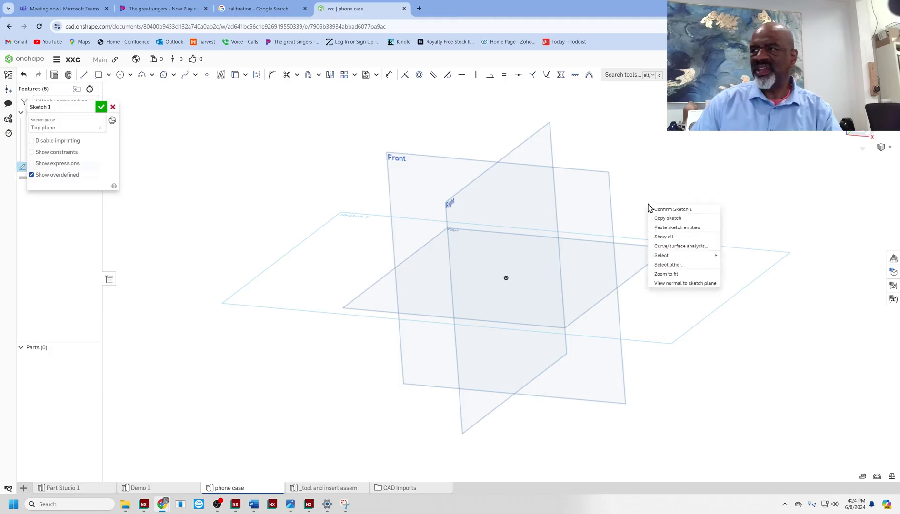
{"action": "left_click", "coordinate": [667, 284]}
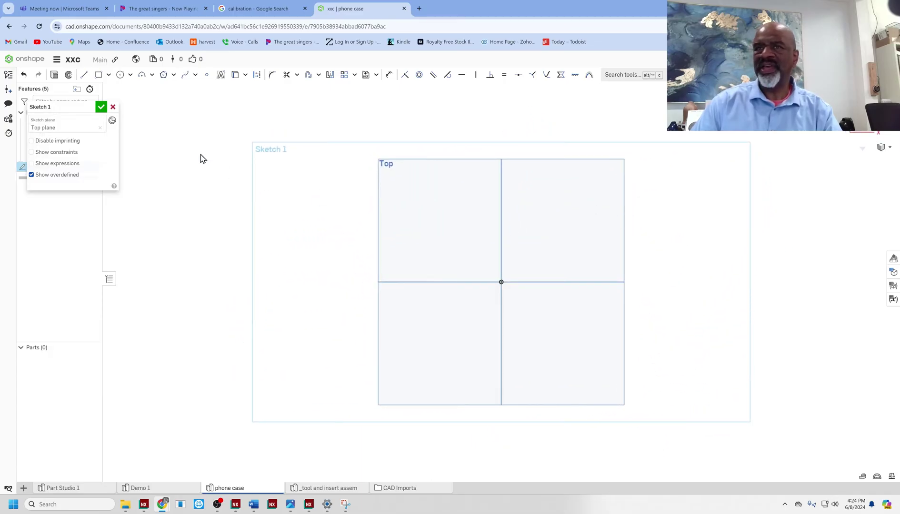
{"action": "left_click", "coordinate": [109, 75]}
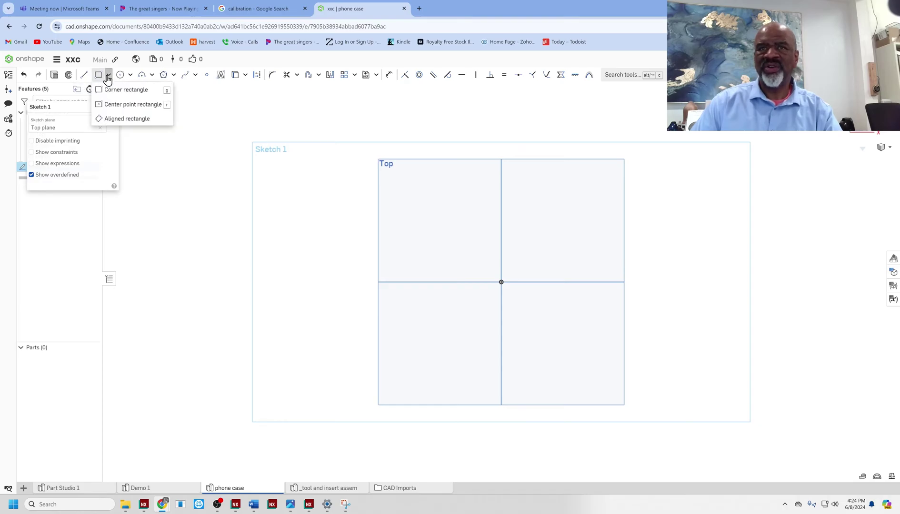
{"action": "left_click", "coordinate": [121, 106]}
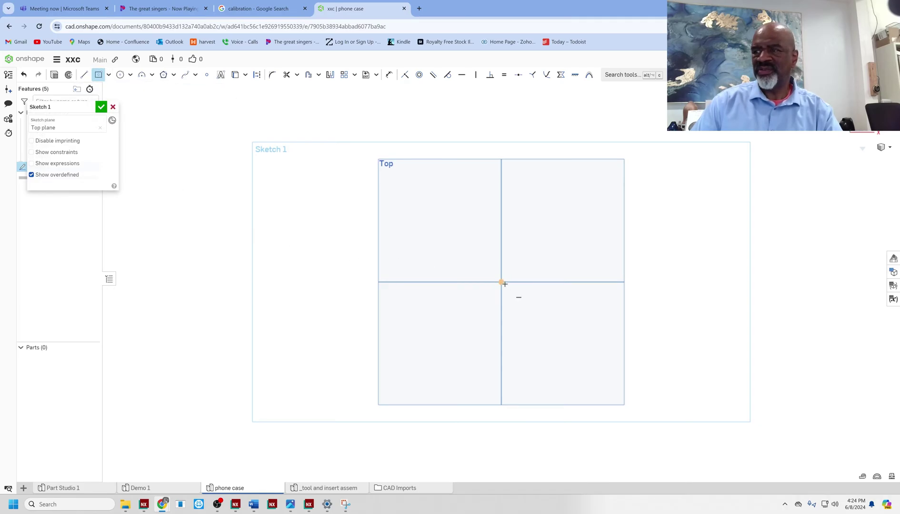
{"action": "left_click", "coordinate": [500, 282]}
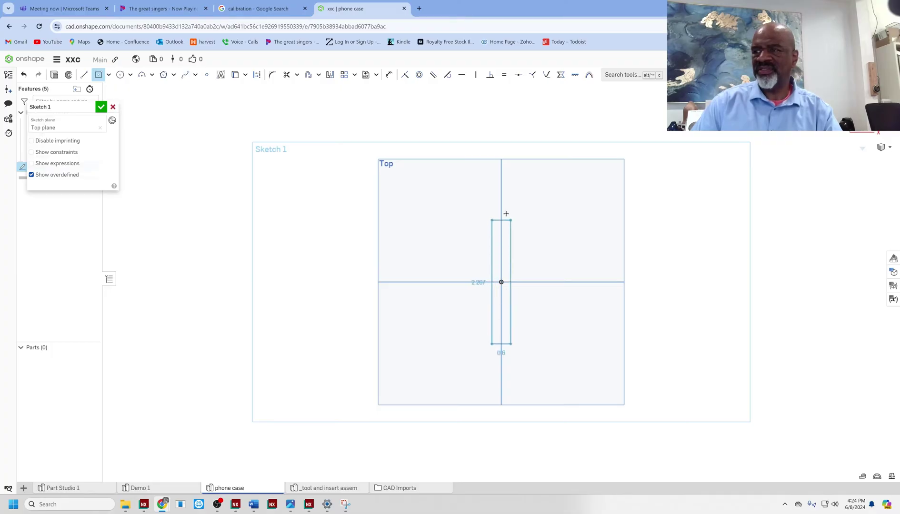
{"action": "left_click", "coordinate": [544, 210]}
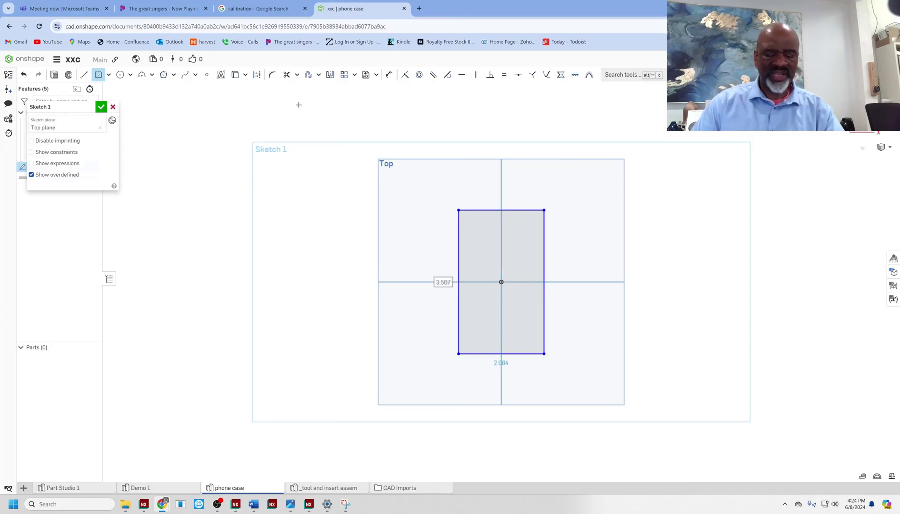
Dimension the rectangle 2 in wide and 3.5 in high, and finish the sketch
{"action": "key", "text": "d"}
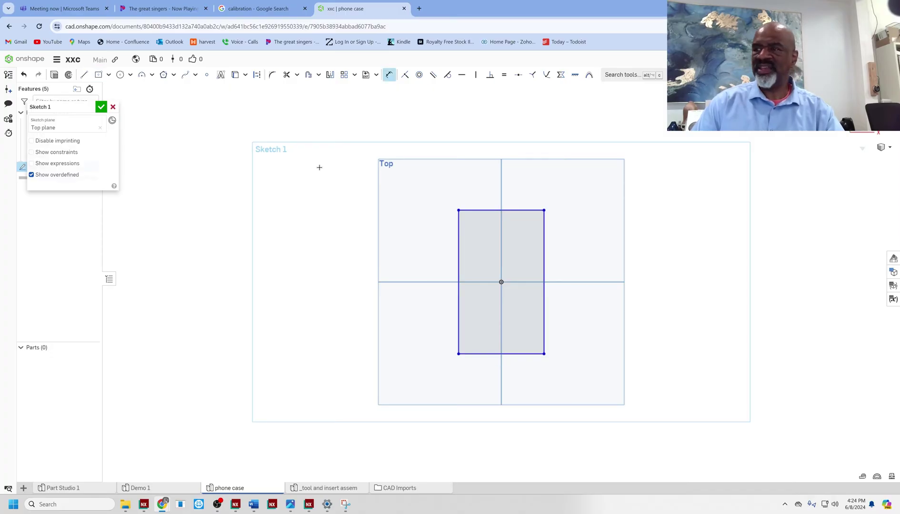
{"action": "left_click", "coordinate": [490, 210]}
{"action": "left_click", "coordinate": [490, 180]}
{"action": "type", "text": "2.084"}
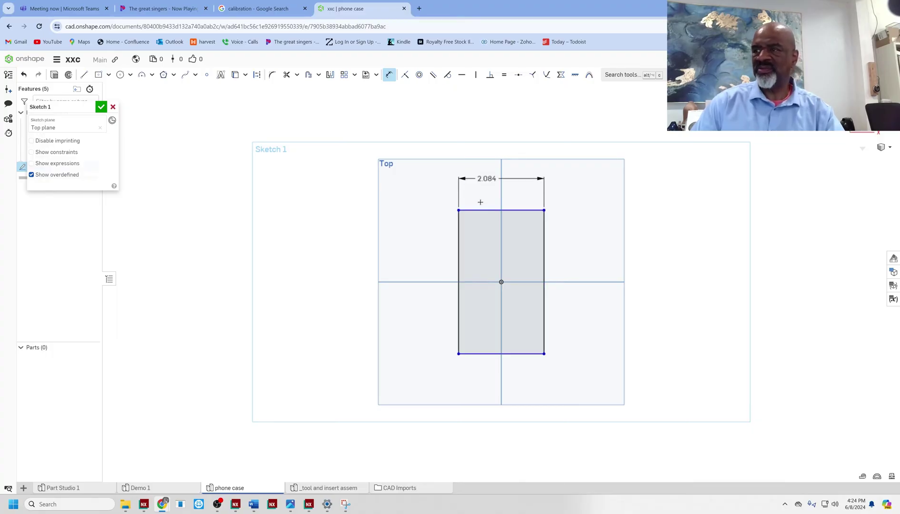
{"action": "key", "text": "Return"}
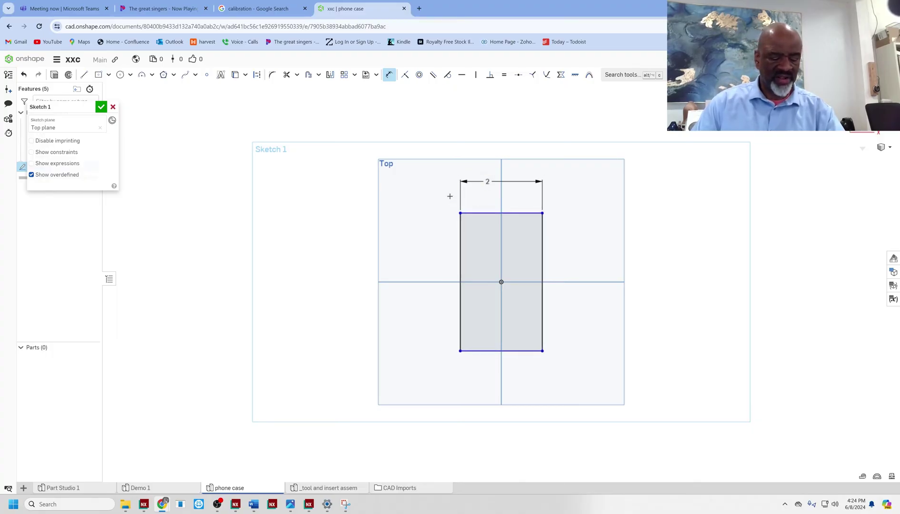
{"action": "left_click", "coordinate": [460, 239]}
{"action": "left_click", "coordinate": [418, 257]}
{"action": "type", "text": "3"}
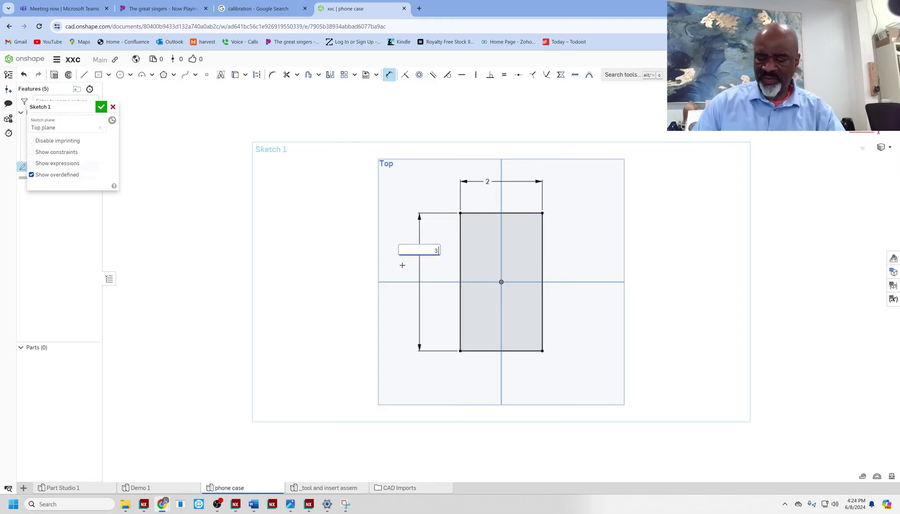
{"action": "type", "text": ".5"}
{"action": "key", "text": "Return"}
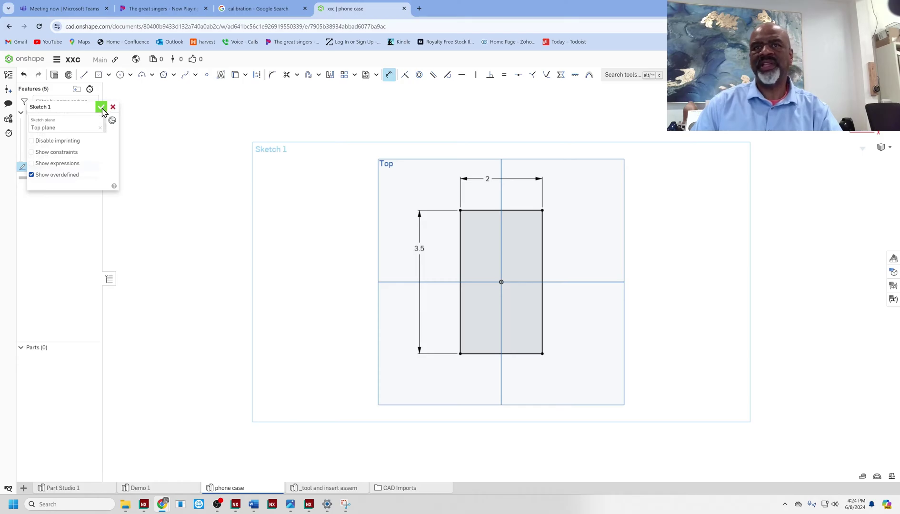
{"action": "left_click", "coordinate": [101, 109]}
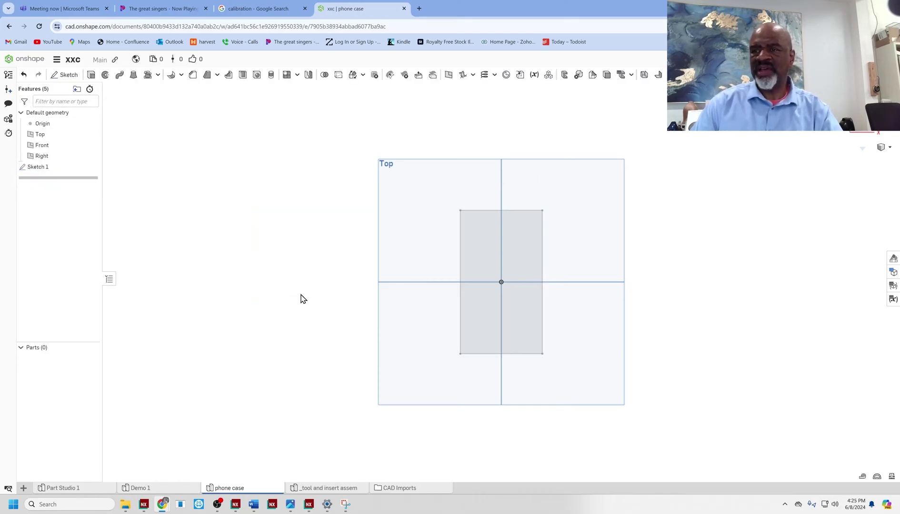
{"action": "right_click_drag", "start_coordinate": [300, 301], "coordinate": [289, 266]}
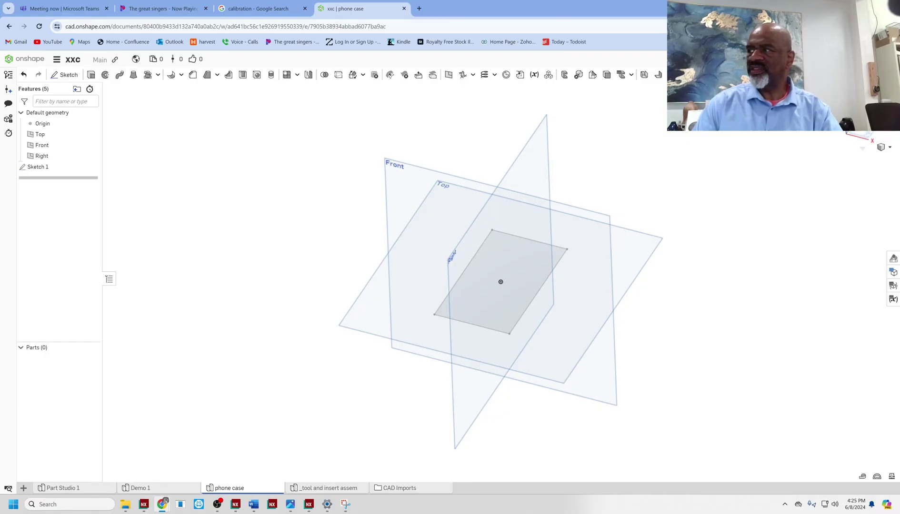
{"action": "left_click", "coordinate": [852, 152]}
{"action": "right_click_drag", "start_coordinate": [841, 151], "coordinate": [820, 179]}
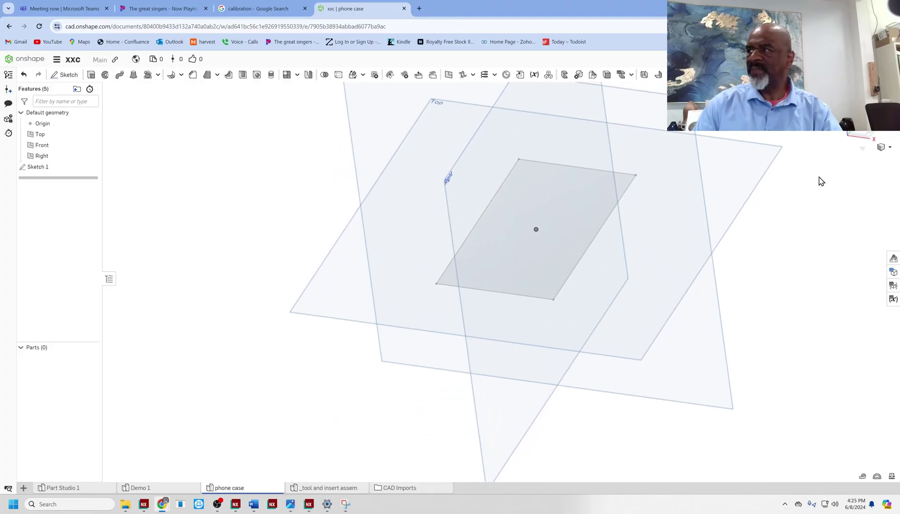
{"action": "key", "text": "shift+5"}
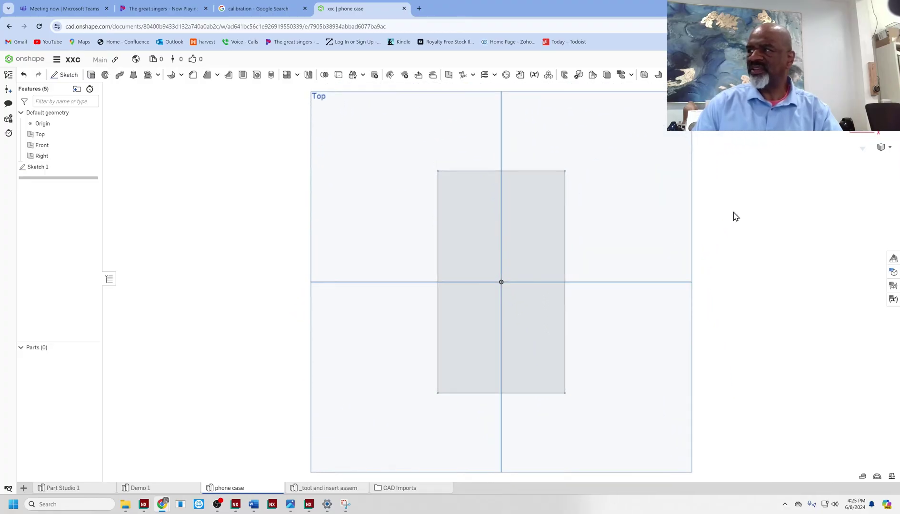
{"action": "right_click_drag", "start_coordinate": [755, 216], "coordinate": [774, 178]}
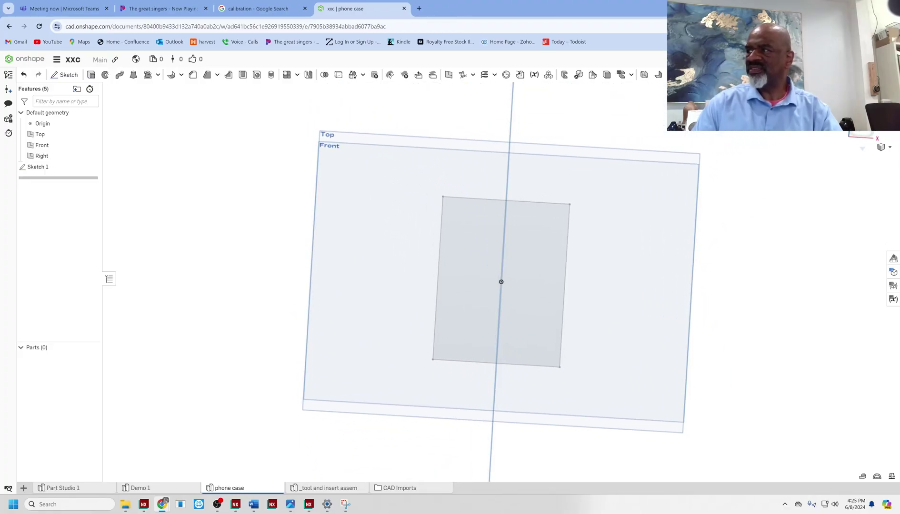
Extrude the sketched rectangle upward as a new solid with a blind depth of 0.25 in
{"action": "key", "text": "shift+7"}
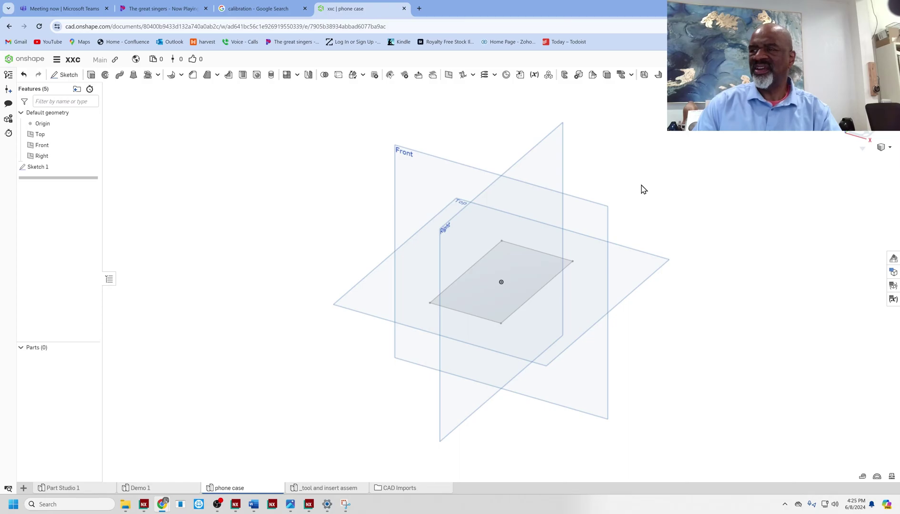
{"action": "mouse_move", "coordinate": [688, 193]}
{"action": "middle_mouse_down"}
{"action": "mouse_move", "coordinate": [514, 205]}
{"action": "mouse_move", "coordinate": [569, 227]}
{"action": "mouse_move", "coordinate": [551, 211]}
{"action": "mouse_move", "coordinate": [404, 199]}
{"action": "mouse_move", "coordinate": [661, 221]}
{"action": "mouse_move", "coordinate": [500, 227]}
{"action": "middle_mouse_up"}
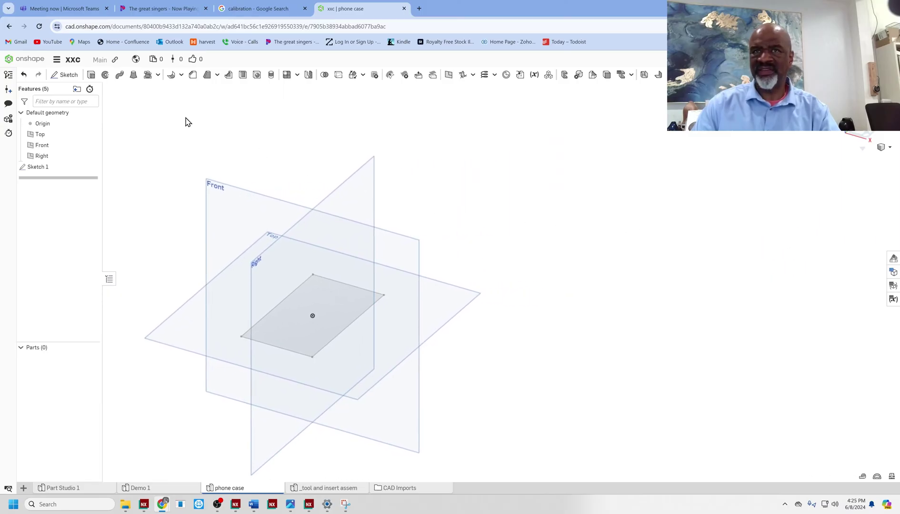
{"action": "left_click", "coordinate": [91, 76]}
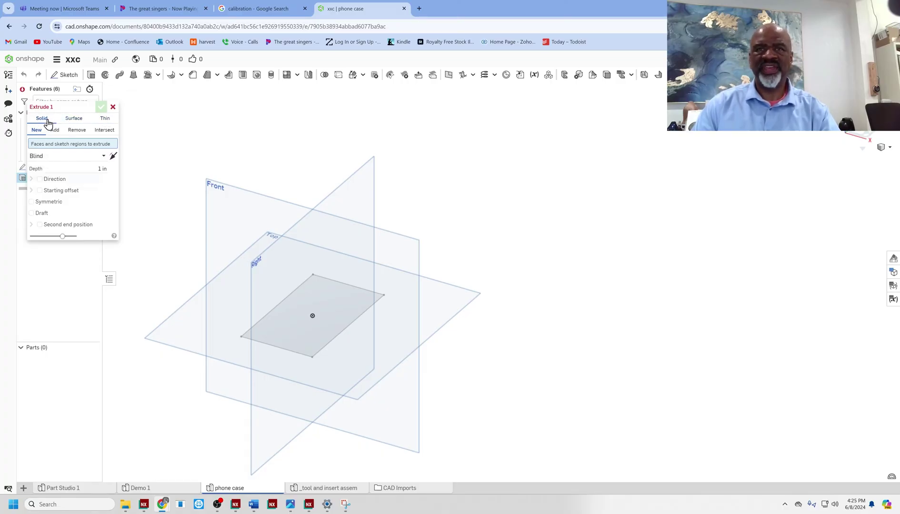
{"action": "left_click", "coordinate": [312, 301]}
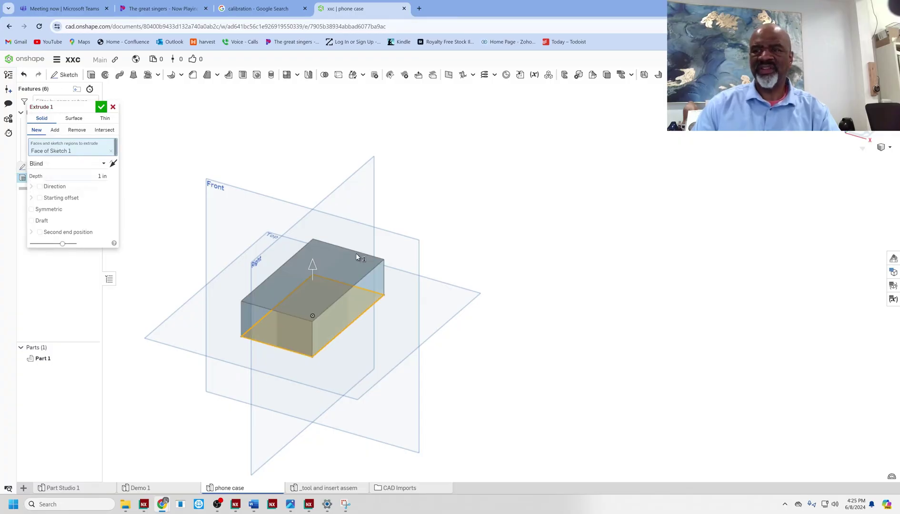
{"action": "left_click", "coordinate": [101, 176]}
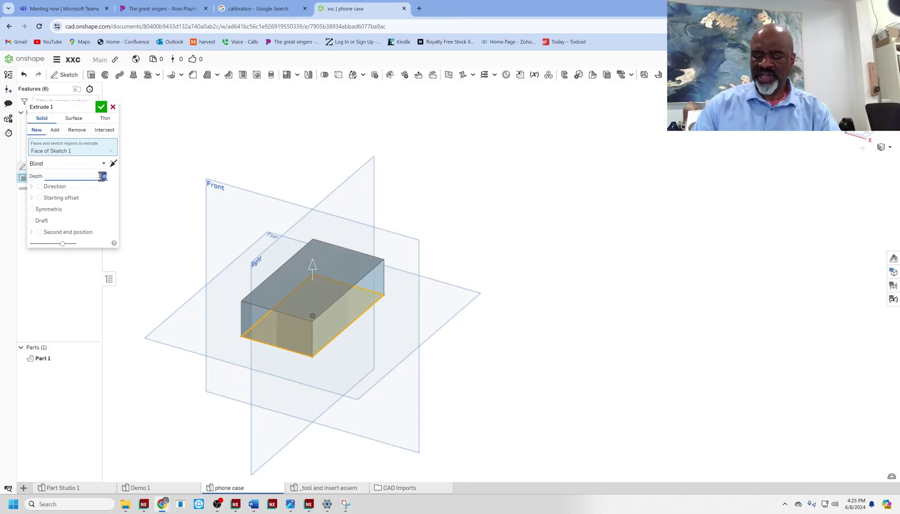
{"action": "type", "text": "1.252"}
{"action": "key", "text": "Return"}
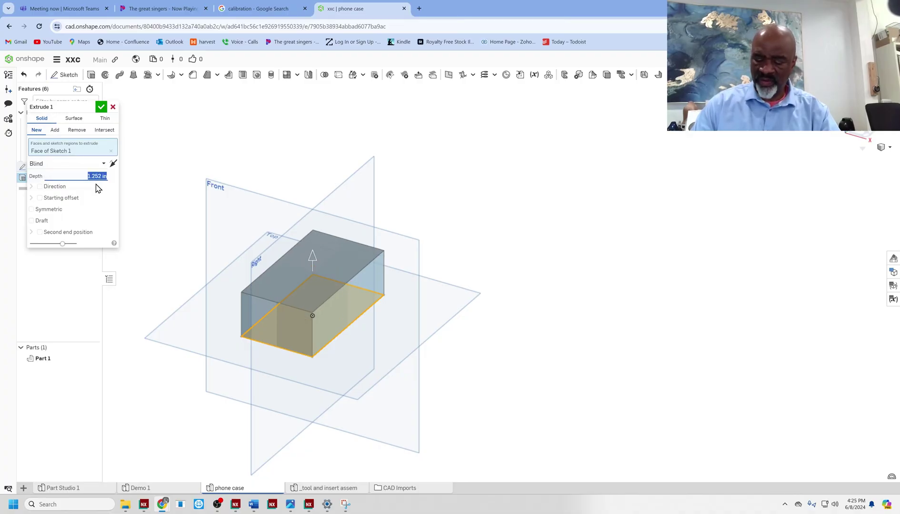
{"action": "type", "text": "0.25"}
{"action": "key", "text": "Return"}
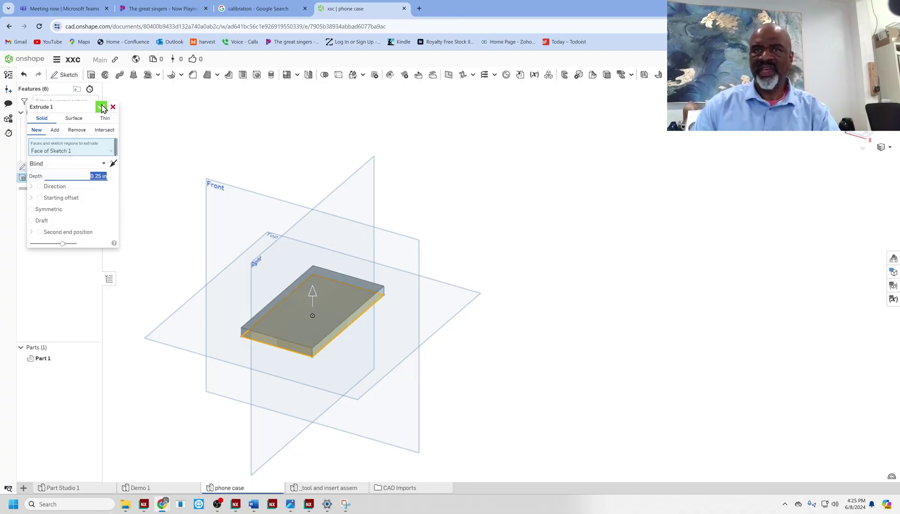
{"action": "left_click", "coordinate": [102, 107]}
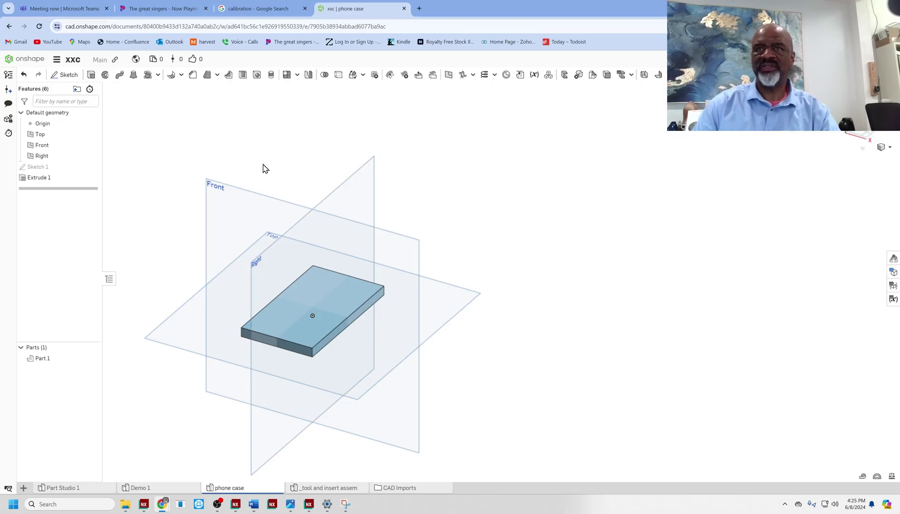
Start an edge fillet with Conic control and 0.3 in radius on the block's four vertical corner edges
{"action": "left_click", "coordinate": [181, 76]}
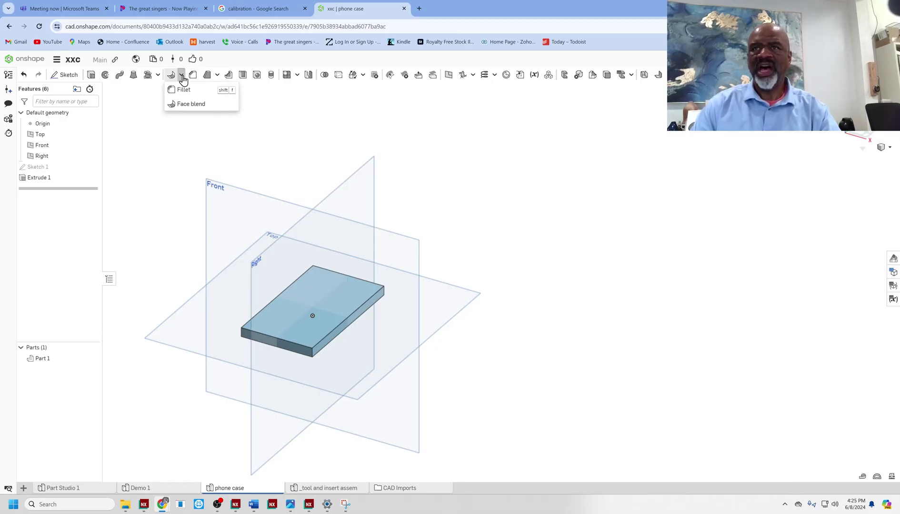
{"action": "left_click", "coordinate": [183, 90]}
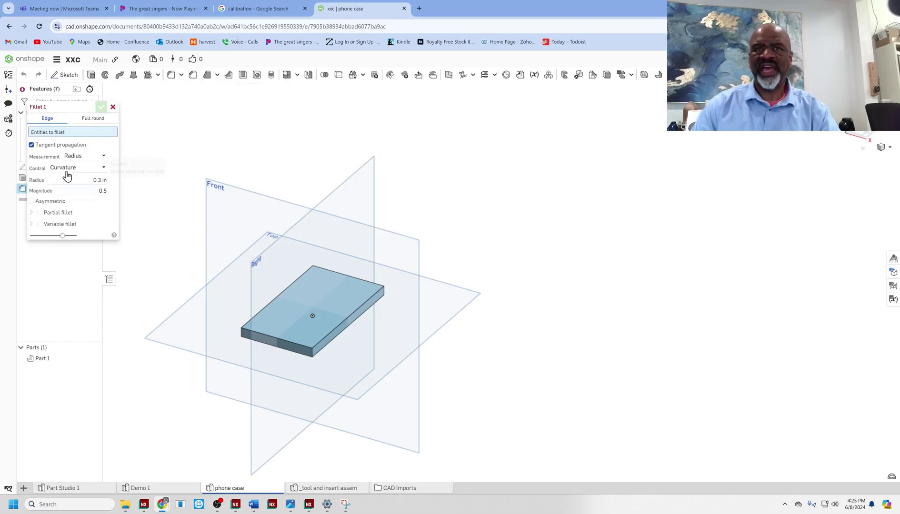
{"action": "left_click", "coordinate": [104, 169]}
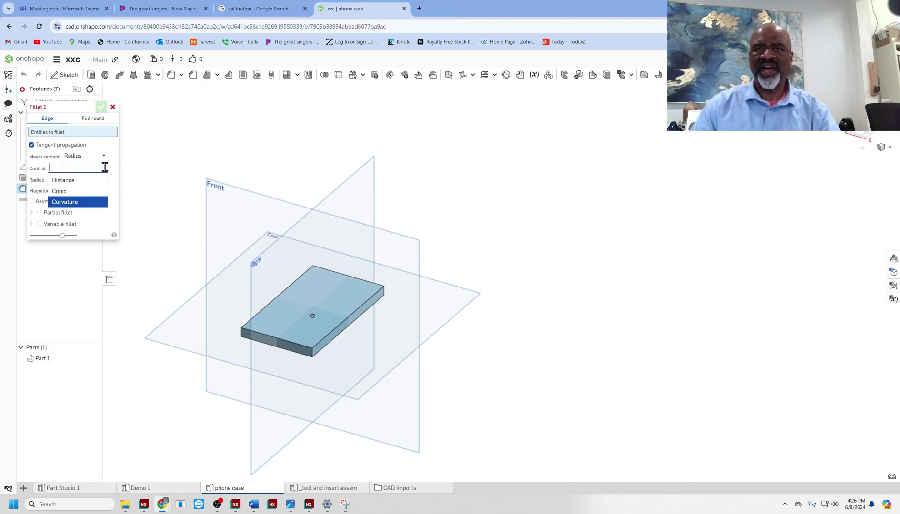
{"action": "left_click", "coordinate": [63, 193]}
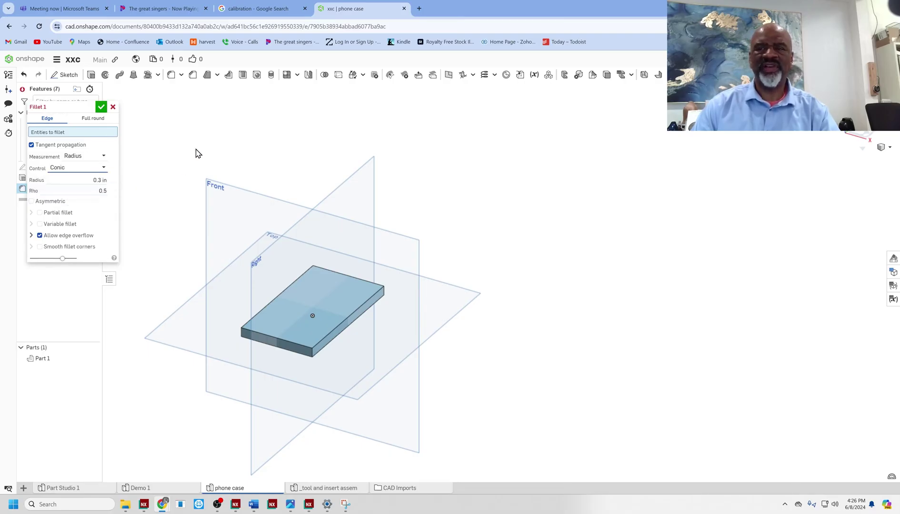
{"action": "left_click", "coordinate": [314, 361]}
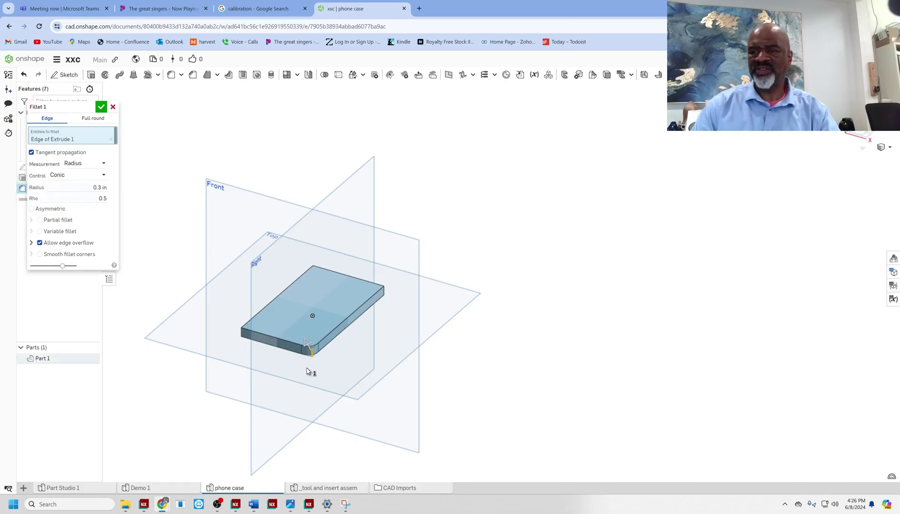
{"action": "left_click", "coordinate": [240, 335]}
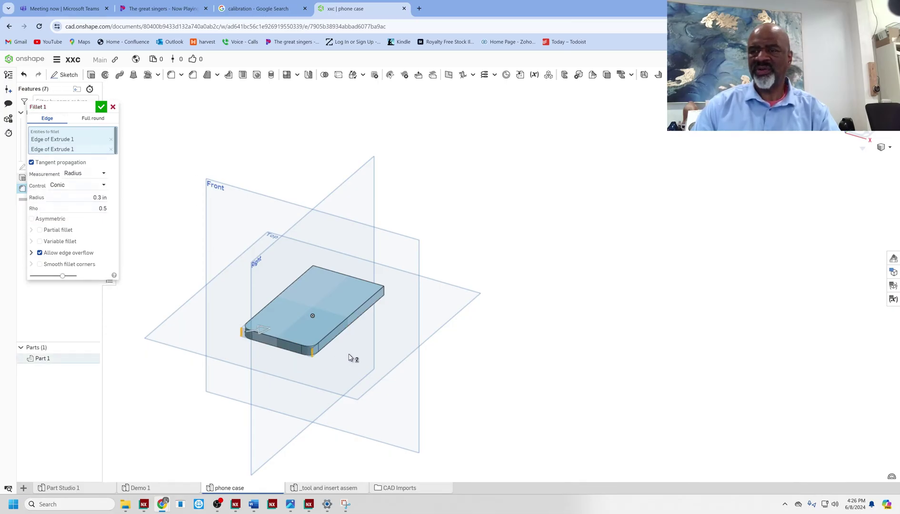
{"action": "left_click", "coordinate": [384, 293]}
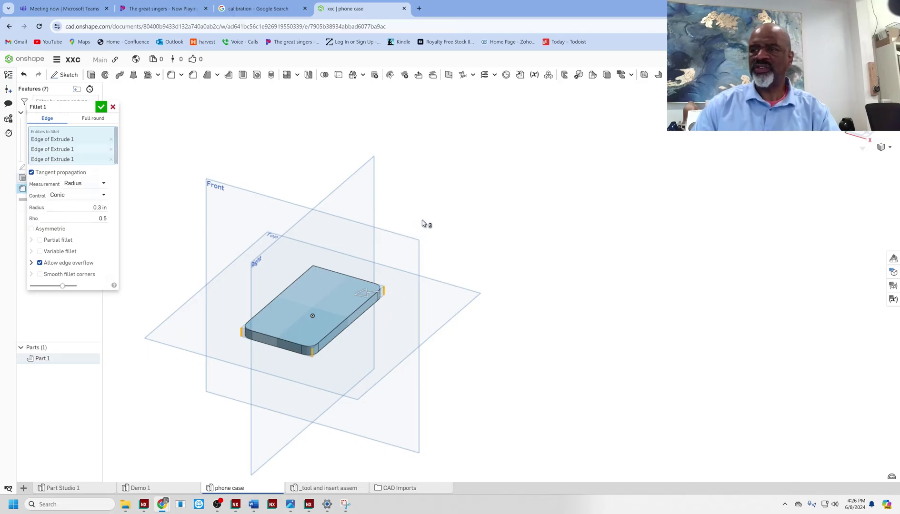
{"action": "right_click_drag", "start_coordinate": [425, 224], "coordinate": [344, 257]}
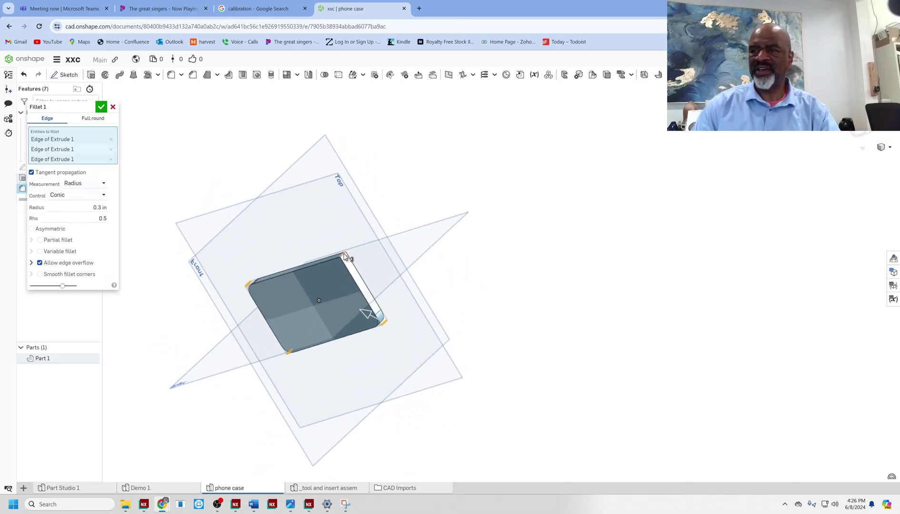
{"action": "left_click", "coordinate": [345, 256]}
{"action": "right_click_drag", "start_coordinate": [460, 315], "coordinate": [402, 317]}
{"action": "scroll", "coordinate": [284, 355], "scroll_direction": "up", "scroll_amount": 5}
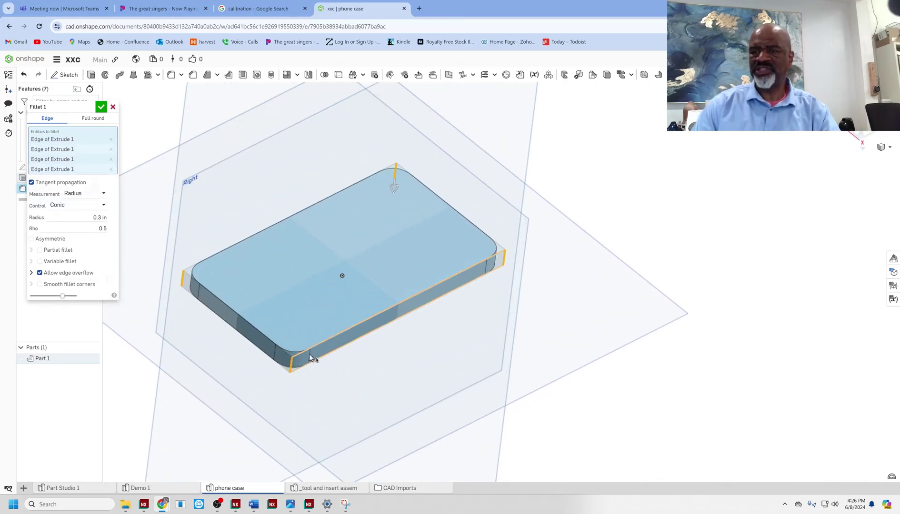
Try a rho of 0.9 on the corner fillet and inspect one corner up close
{"action": "left_click", "coordinate": [103, 228]}
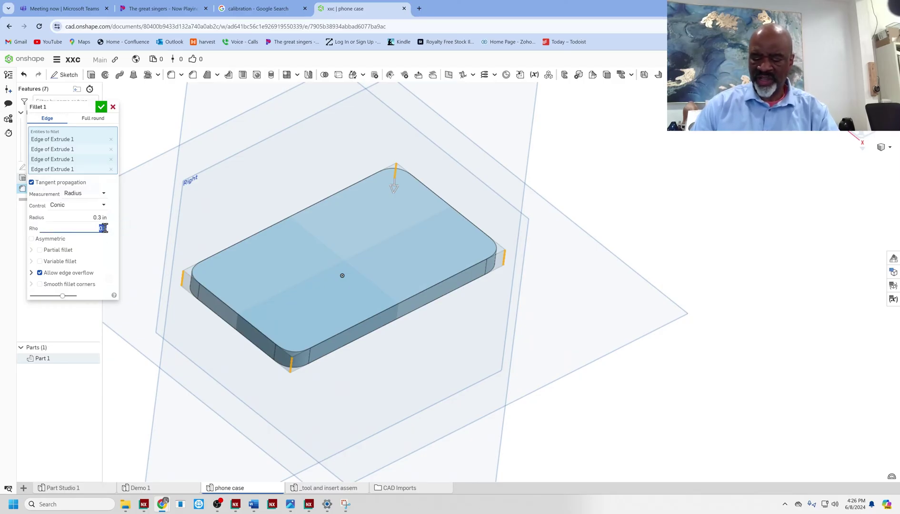
{"action": "type", "text": "0.9"}
{"action": "key", "text": "Return"}
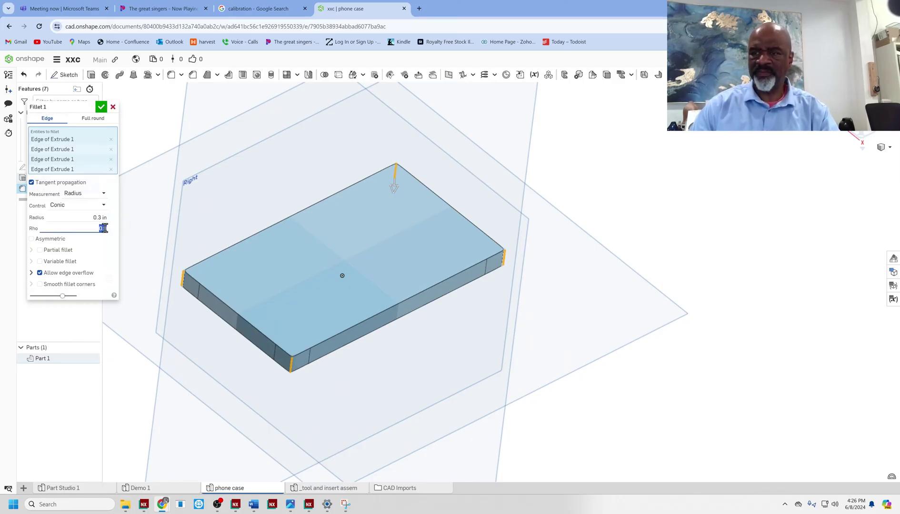
{"action": "scroll", "coordinate": [267, 358], "scroll_direction": "up", "scroll_amount": 5}
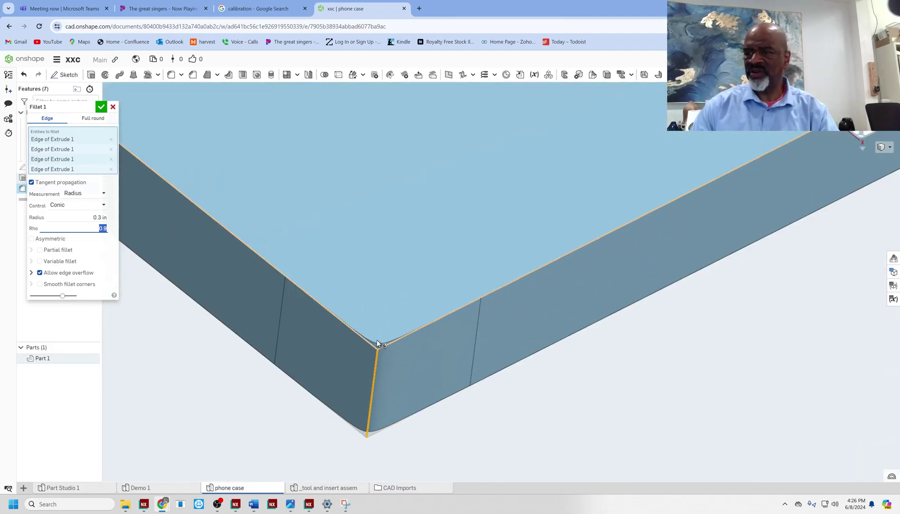
Set the corner fillet's rho to 0.65 and radius to 0.25 in, and apply it
{"action": "scroll", "coordinate": [373, 356], "scroll_direction": "down", "scroll_amount": 8}
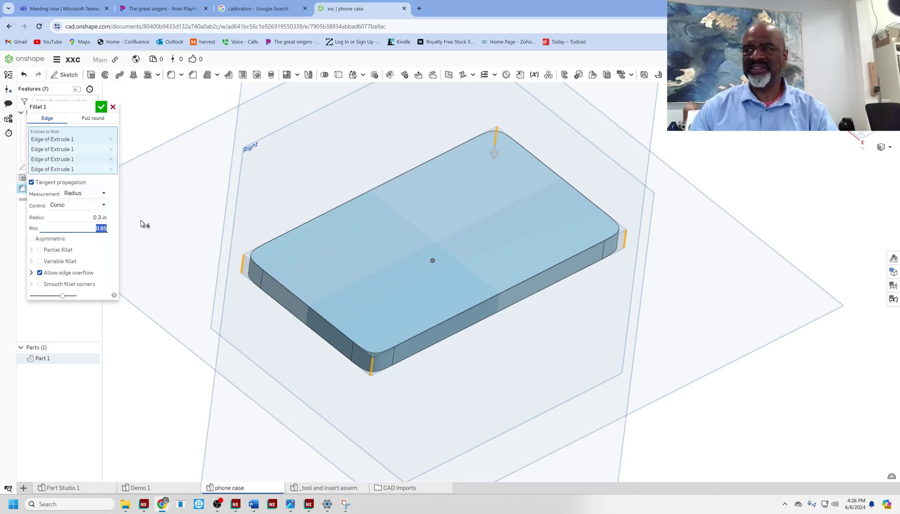
{"action": "left_click", "coordinate": [98, 217]}
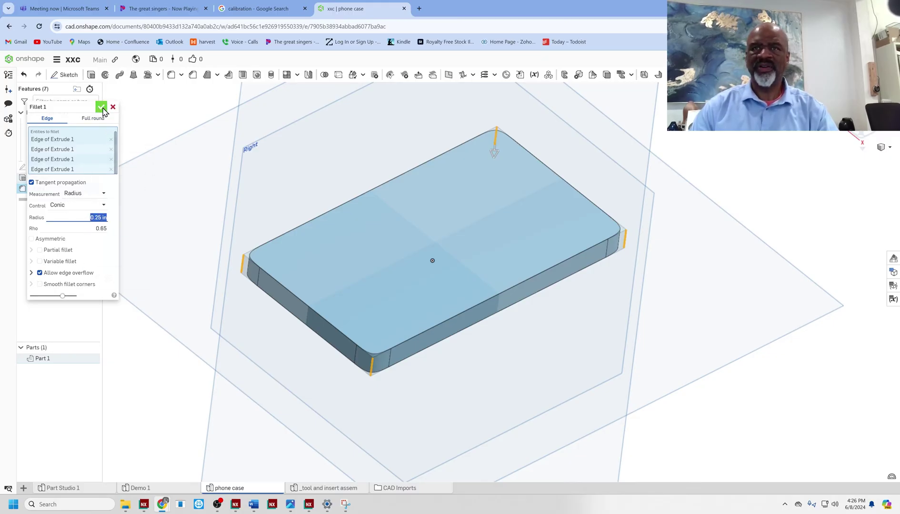
{"action": "left_click", "coordinate": [103, 109]}
Shell the block with a 0.05 in wall thickness, removing its top face
{"action": "right_click_drag", "start_coordinate": [201, 171], "coordinate": [262, 203]}
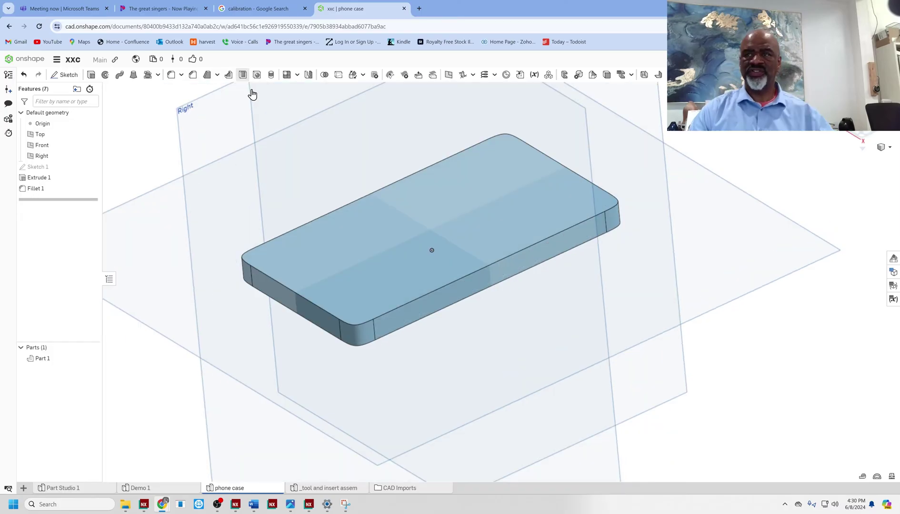
{"action": "left_click", "coordinate": [243, 75]}
{"action": "left_click", "coordinate": [342, 237]}
{"action": "scroll", "coordinate": [258, 197], "scroll_direction": "up", "scroll_amount": 3}
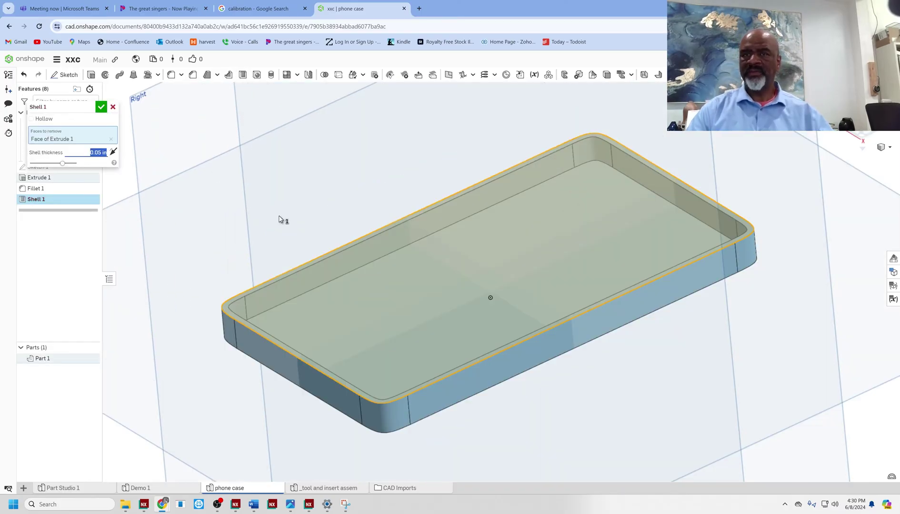
{"action": "left_click", "coordinate": [101, 107]}
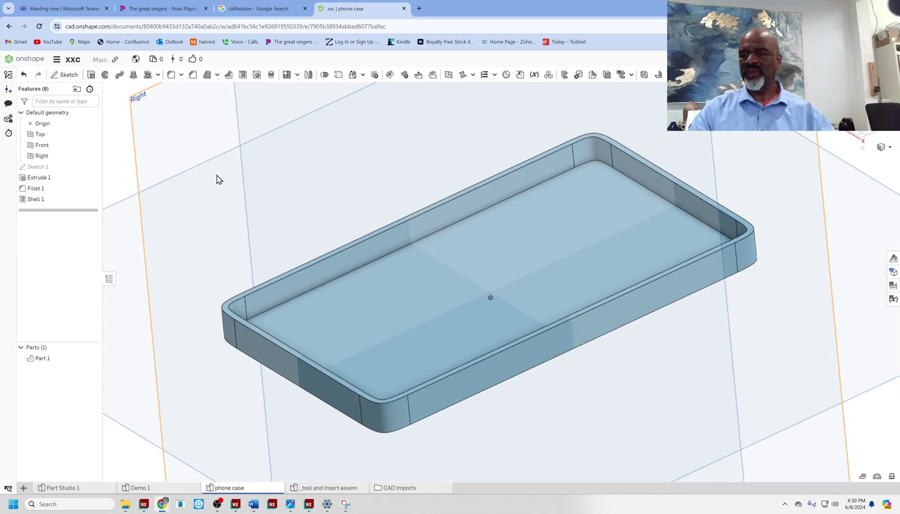
Fillet around the shelled case's inner floor face with Distance control and a 0.025 in radius
{"action": "scroll", "coordinate": [229, 197], "scroll_direction": "down", "scroll_amount": 1}
{"action": "right_click_drag", "start_coordinate": [227, 197], "coordinate": [218, 167]}
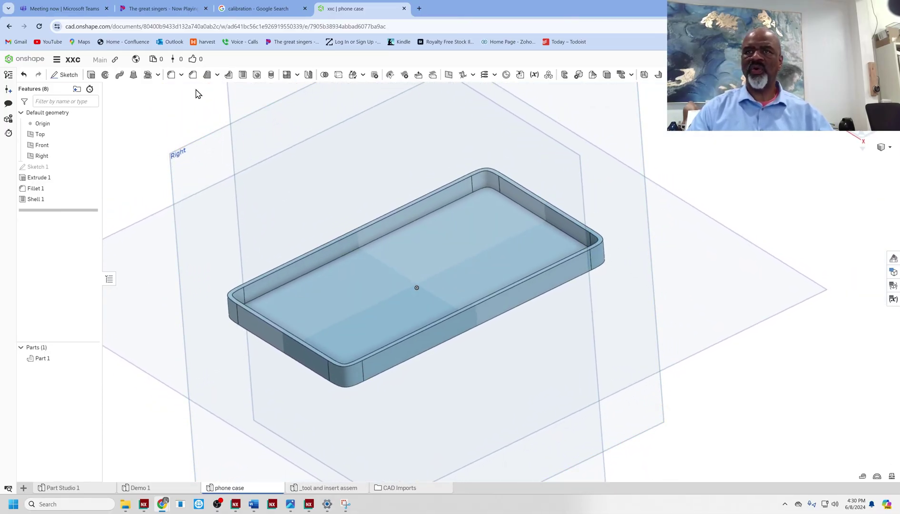
{"action": "left_click", "coordinate": [171, 75]}
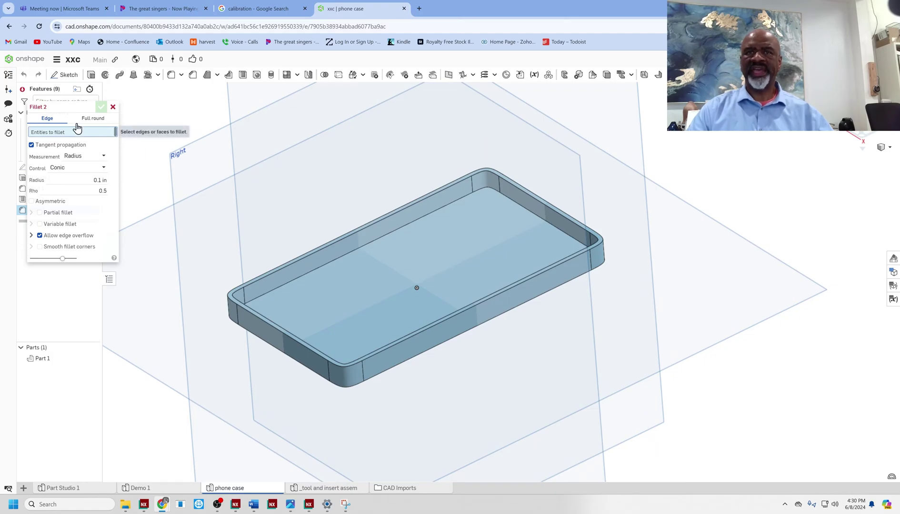
{"action": "left_click", "coordinate": [104, 170]}
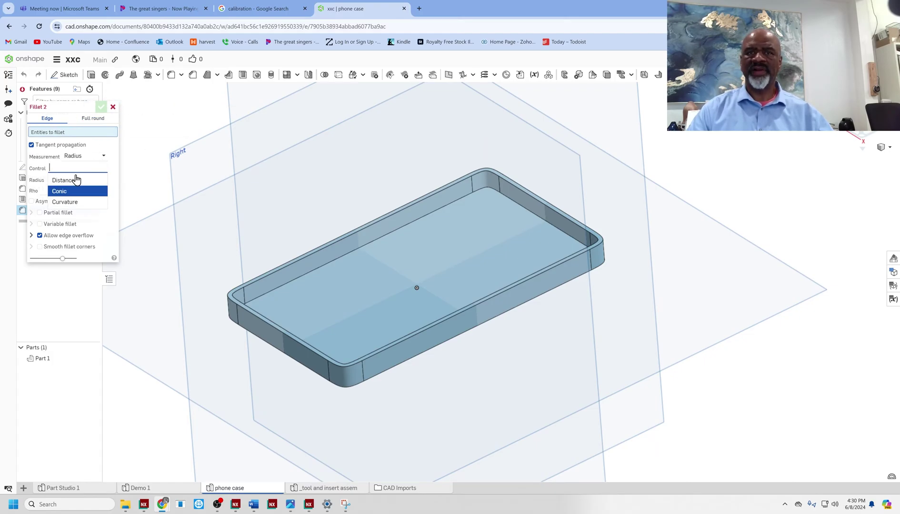
{"action": "left_click", "coordinate": [72, 184]}
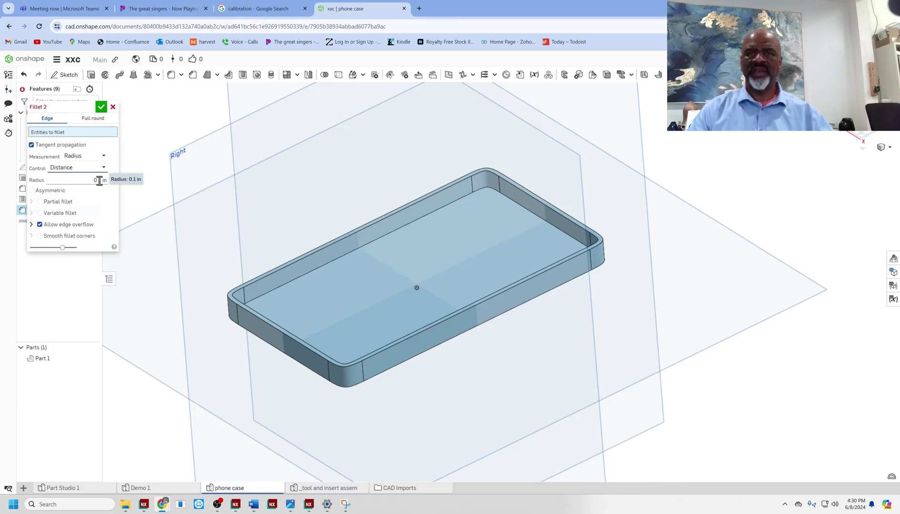
{"action": "left_click", "coordinate": [98, 181]}
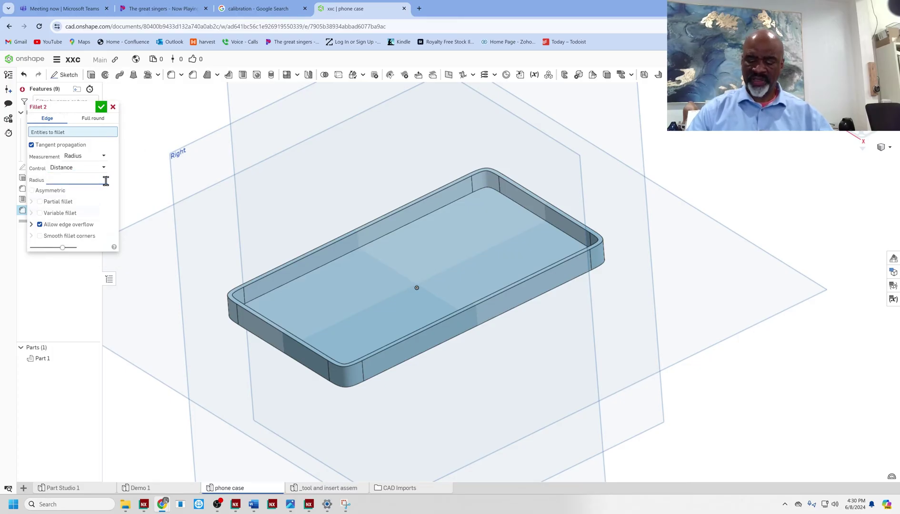
{"action": "type", "text": ".025"}
{"action": "key", "text": "Return"}
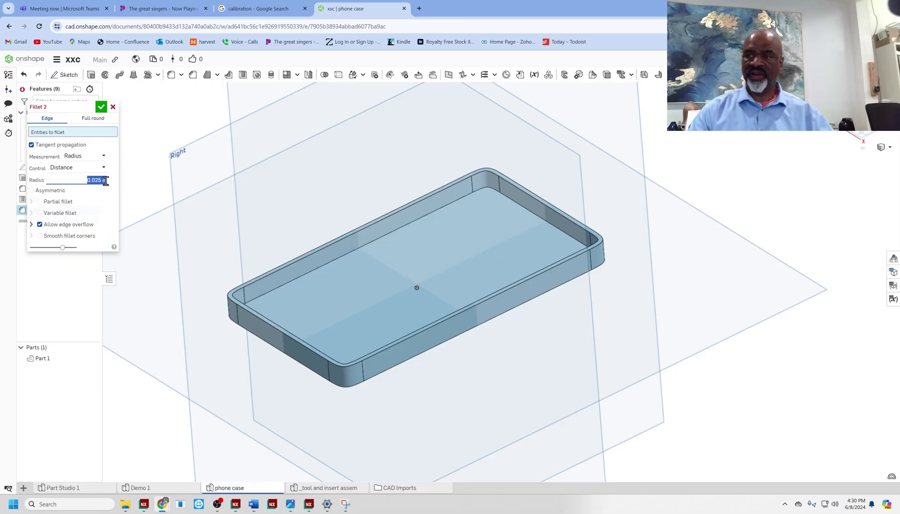
{"action": "left_click", "coordinate": [419, 226]}
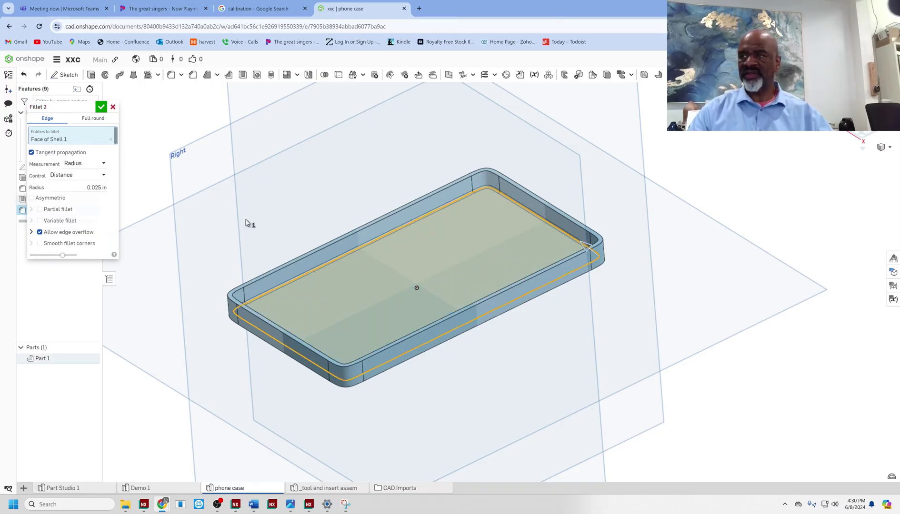
{"action": "left_click", "coordinate": [102, 107]}
Start a fillet around the case's outer bottom face with a 0.05 in radius
{"action": "right_click_drag", "start_coordinate": [345, 210], "coordinate": [331, 101]}
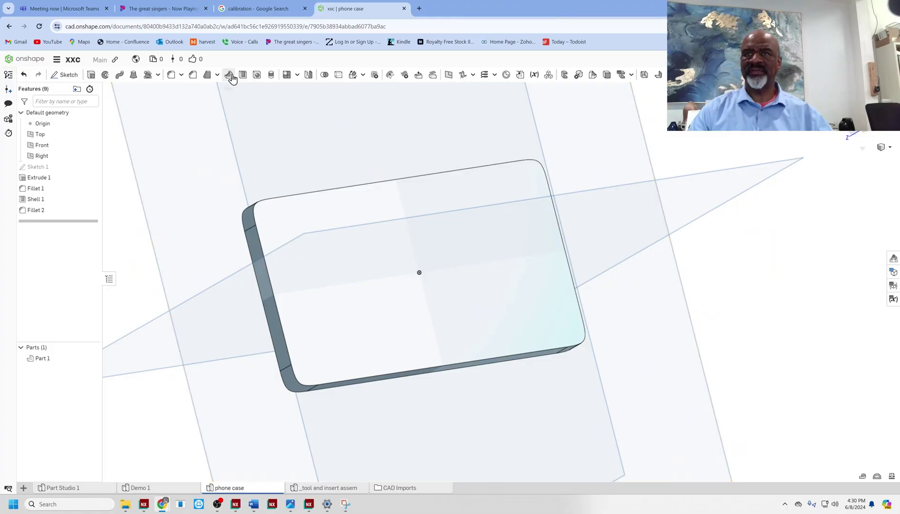
{"action": "left_click", "coordinate": [171, 75]}
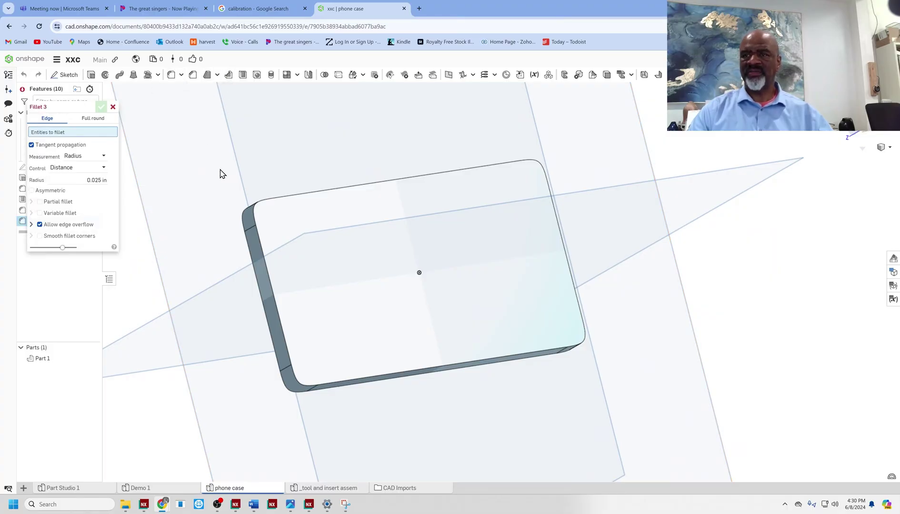
{"action": "left_click", "coordinate": [298, 234]}
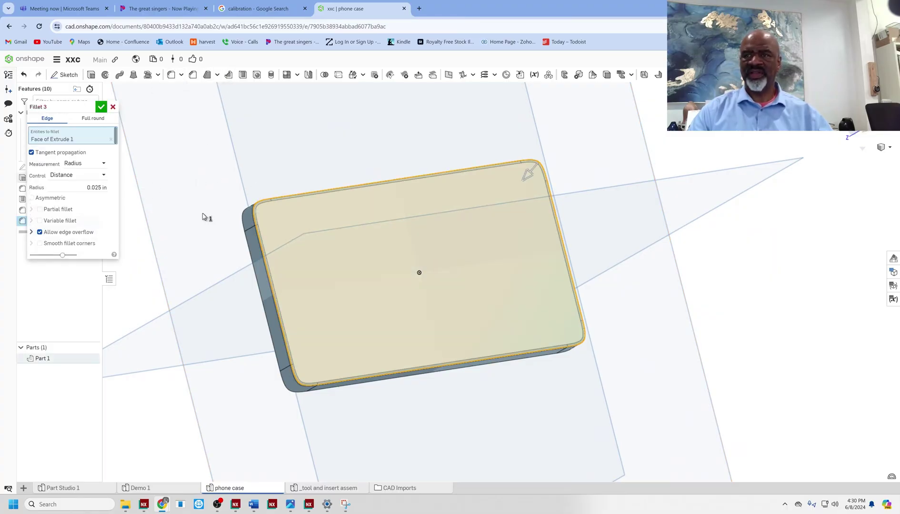
{"action": "left_click", "coordinate": [101, 187]}
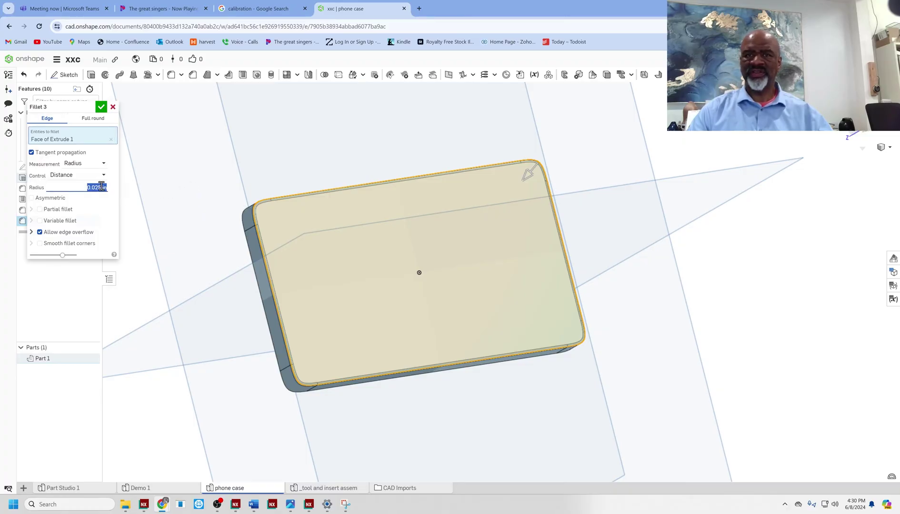
{"action": "type", "text": "0.05"}
{"action": "key", "text": "Return"}
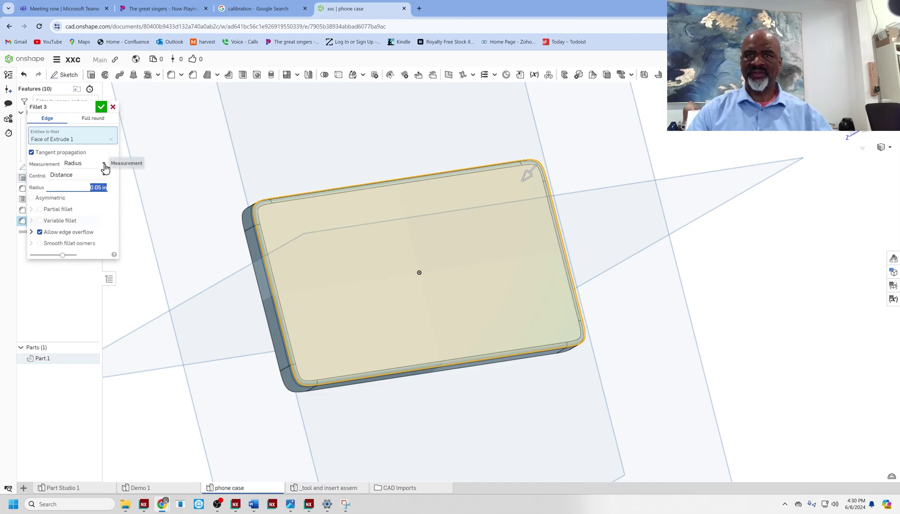
Switch the outer bottom fillet to Conic control with rho 0.5, re-enter its radius, and apply it
{"action": "left_click", "coordinate": [102, 165]}
{"action": "left_click", "coordinate": [100, 176]}
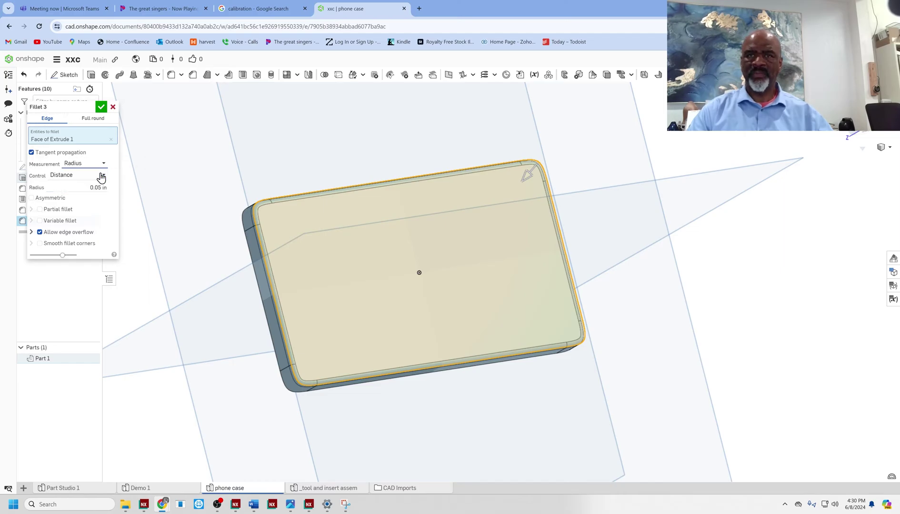
{"action": "left_click", "coordinate": [101, 175]}
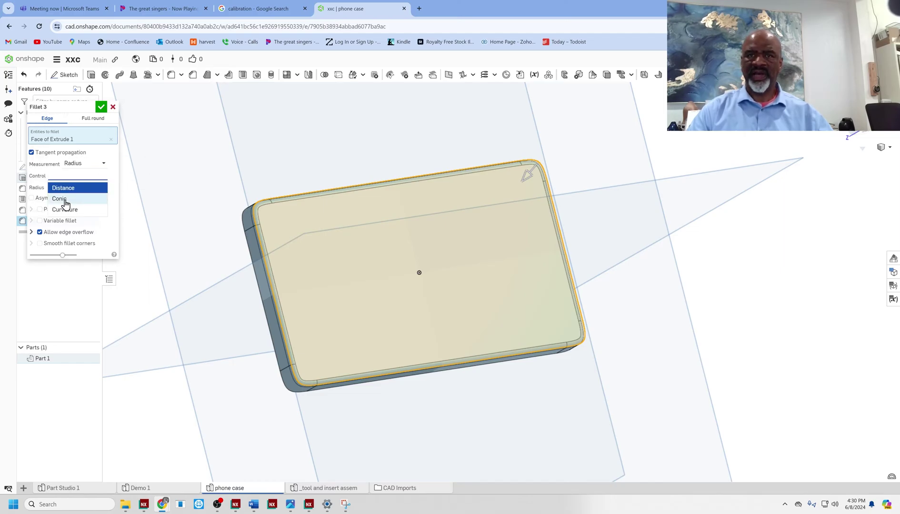
{"action": "left_click", "coordinate": [65, 199]}
{"action": "left_click", "coordinate": [103, 188]}
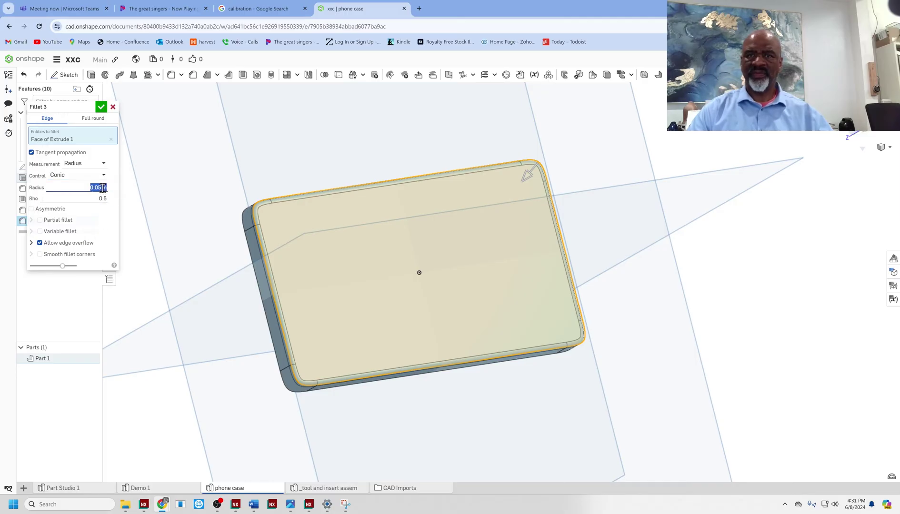
{"action": "key", "text": "BackSpace"}
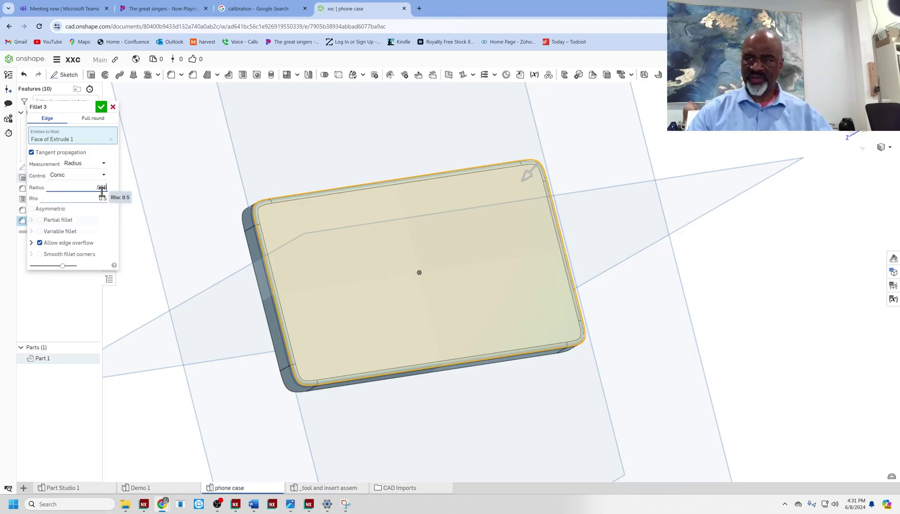
{"action": "left_click", "coordinate": [101, 106]}
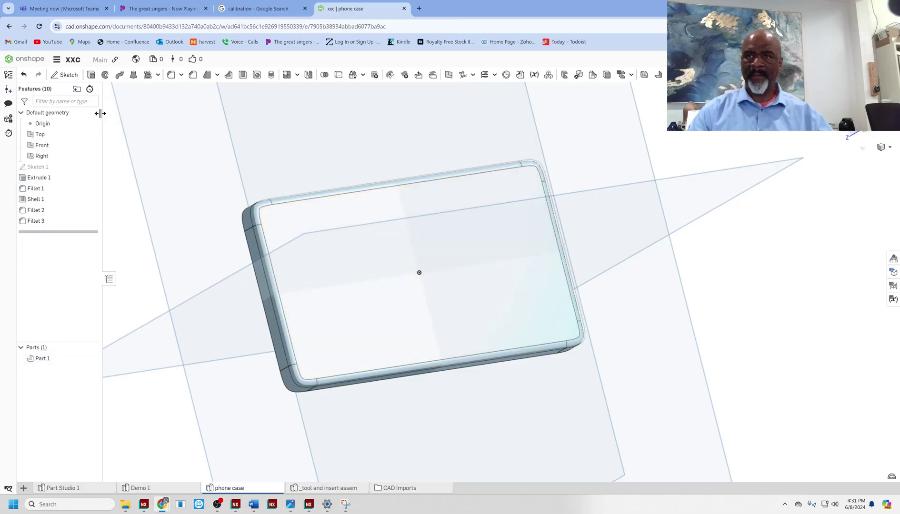
{"action": "right_click_drag", "start_coordinate": [213, 146], "coordinate": [281, 232]}
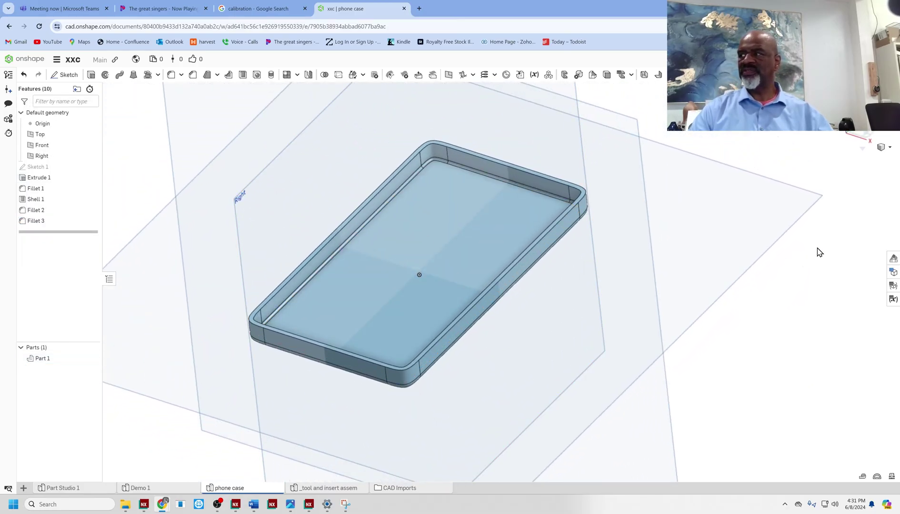
Inspect the case's wall and floor profile in a section view cut at the Front plane, and close the section view without keeping it
{"action": "left_click", "coordinate": [889, 147]}
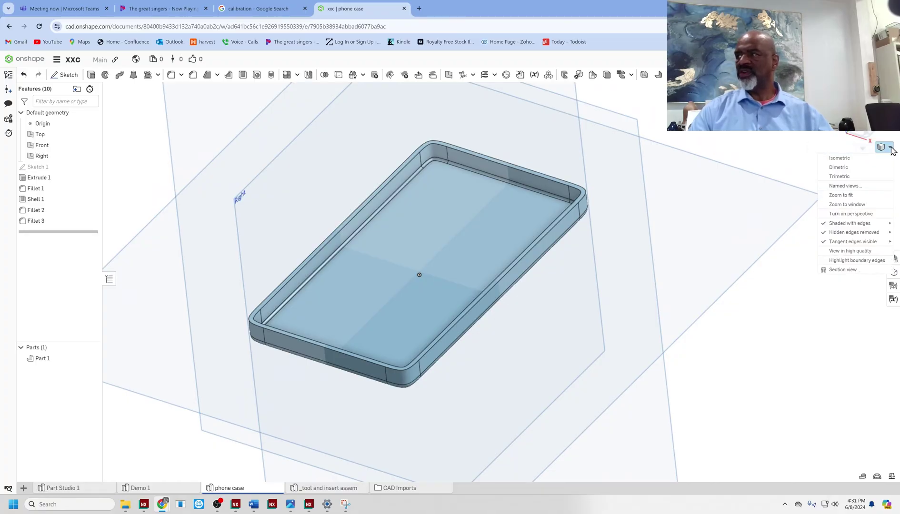
{"action": "left_click", "coordinate": [846, 270]}
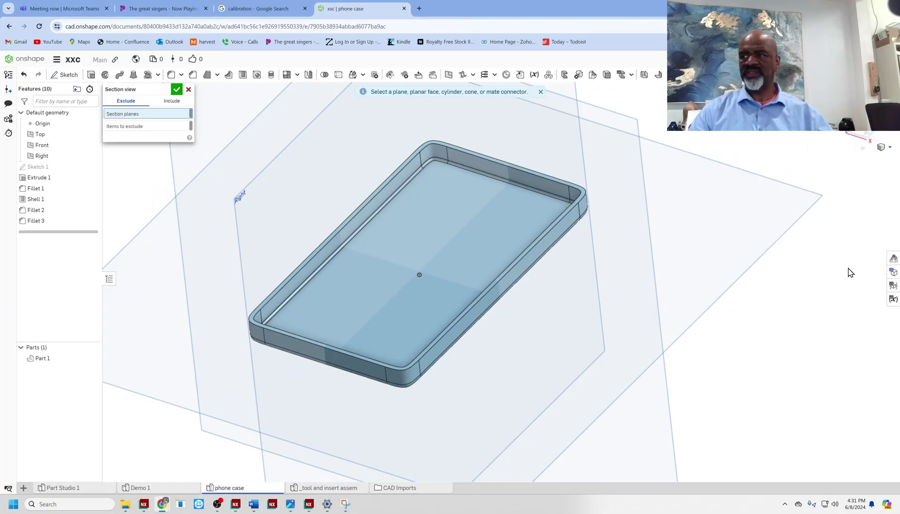
{"action": "left_click", "coordinate": [648, 223]}
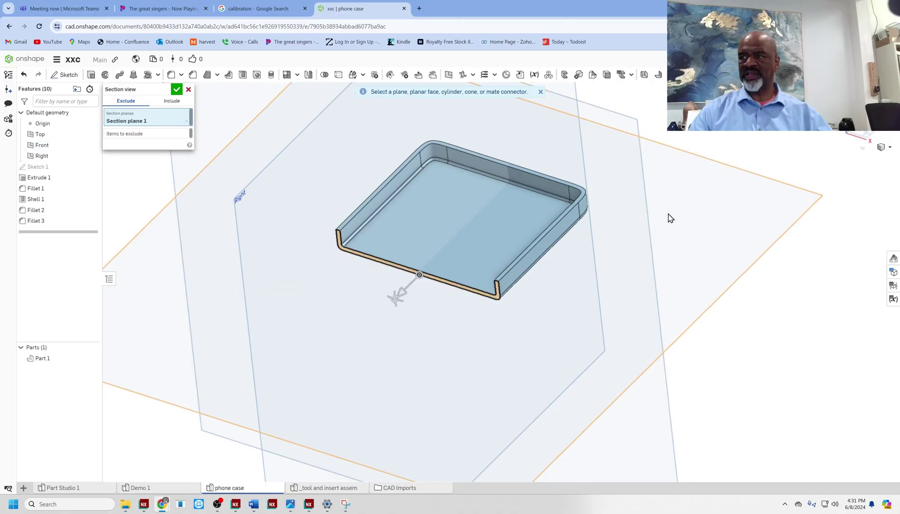
{"action": "scroll", "coordinate": [543, 292], "scroll_direction": "up", "scroll_amount": 10}
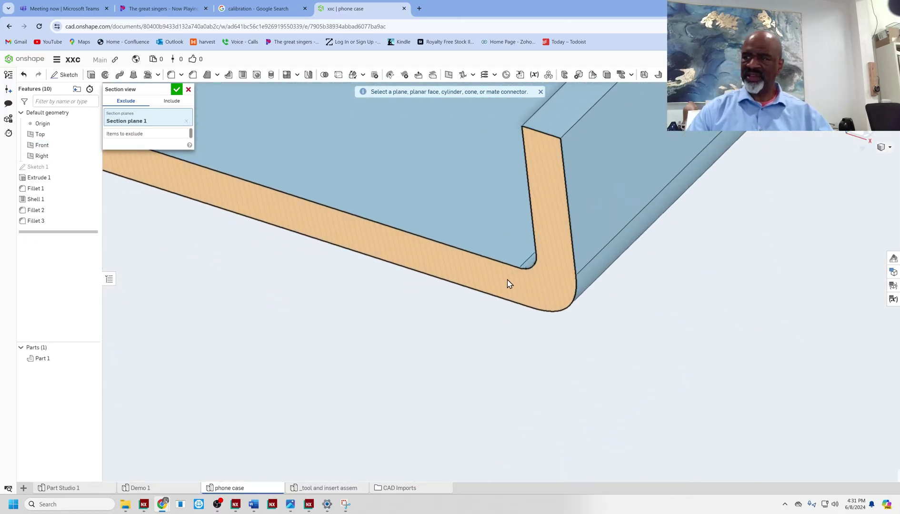
{"action": "scroll", "coordinate": [533, 287], "scroll_direction": "down", "scroll_amount": 12}
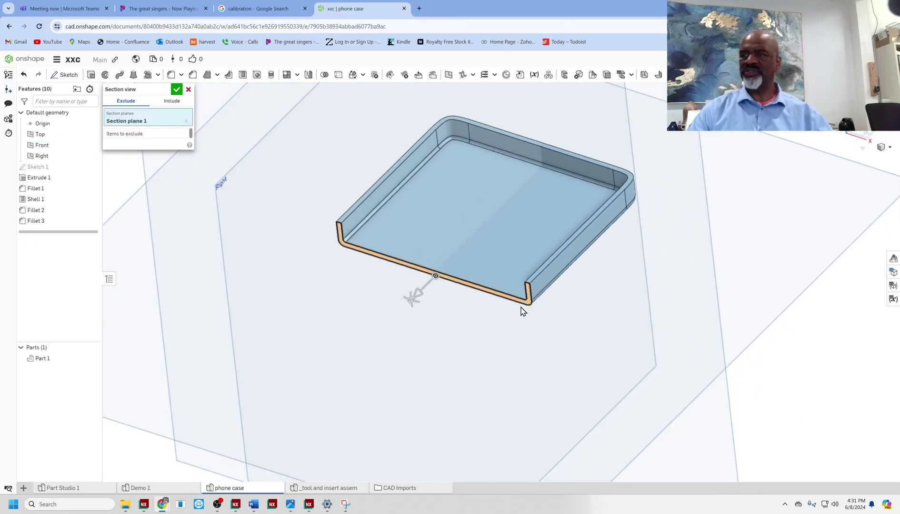
{"action": "left_click_drag", "start_coordinate": [428, 302], "coordinate": [359, 372]}
{"action": "left_click_drag", "start_coordinate": [404, 346], "coordinate": [453, 318]}
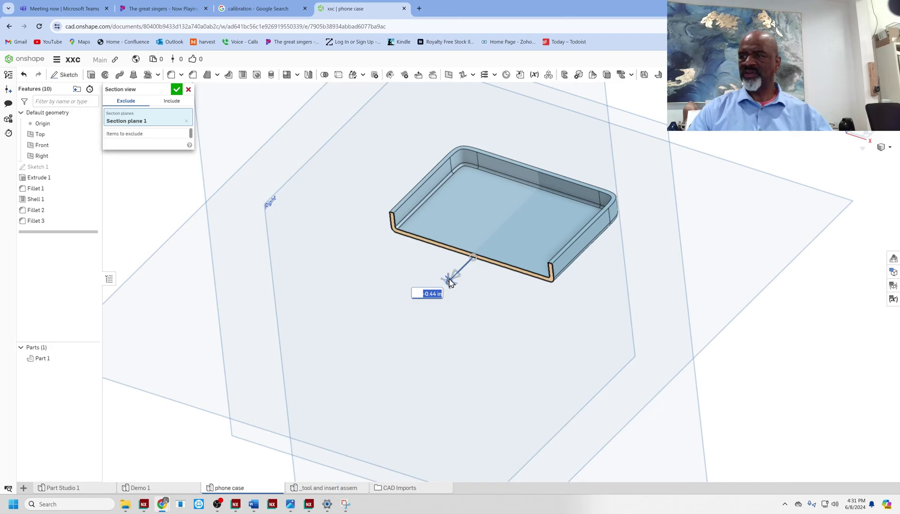
{"action": "left_click_drag", "start_coordinate": [451, 275], "coordinate": [463, 296]}
{"action": "left_click", "coordinate": [189, 90]}
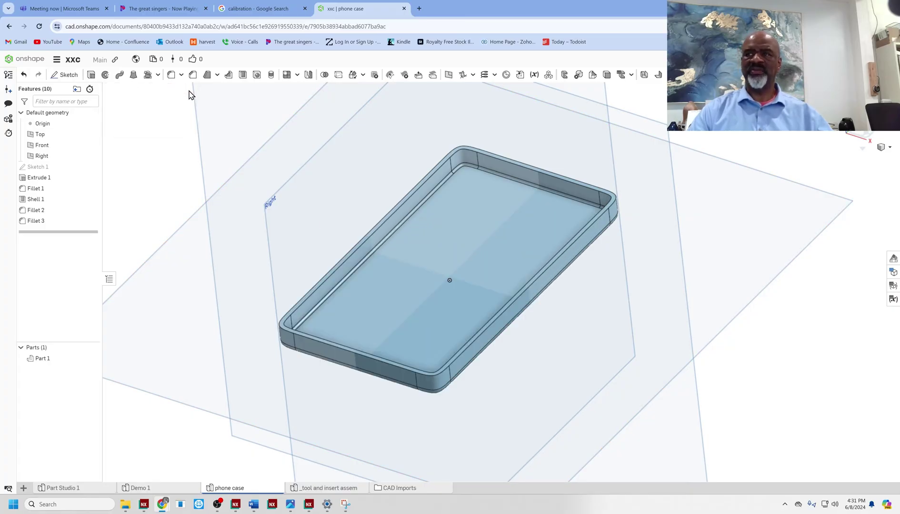
{"action": "scroll", "coordinate": [415, 314], "scroll_direction": "down", "scroll_amount": 3}
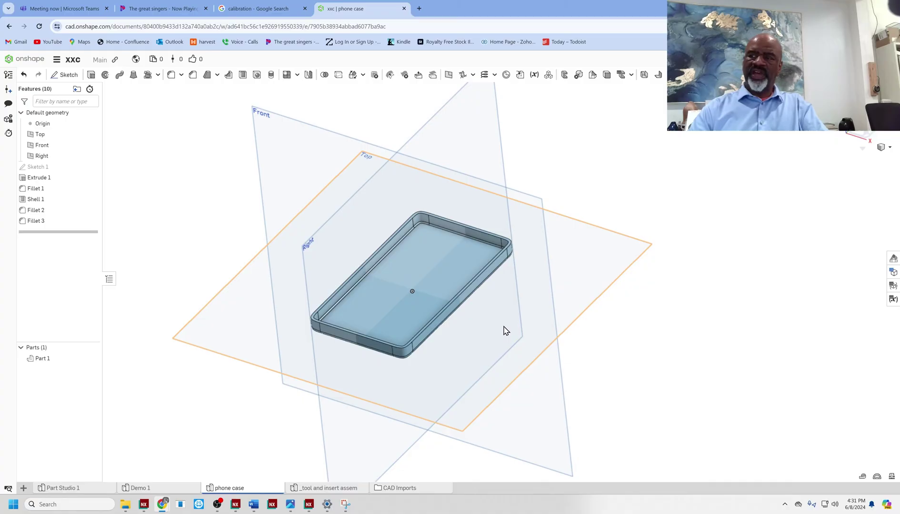
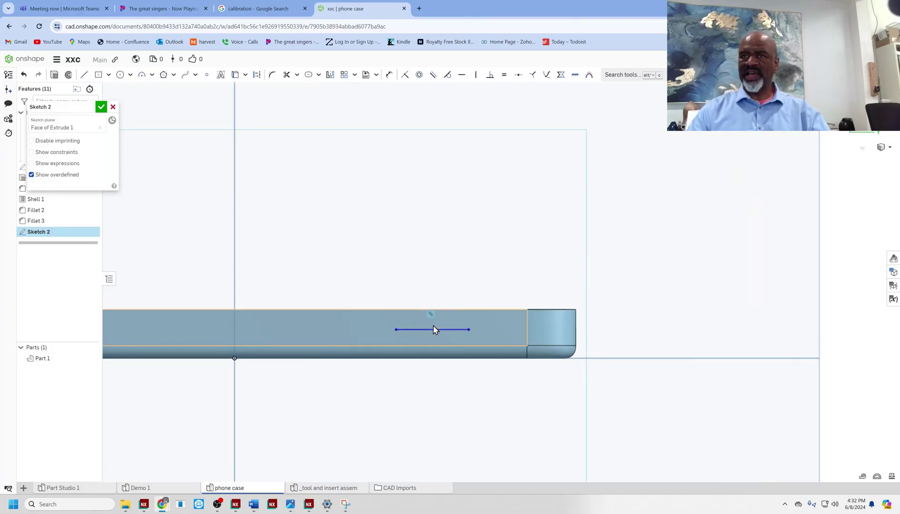
Convert the horizontal line sketched on the case's side face to construction geometry and set its length to 0.3 in
{"action": "left_click", "coordinate": [444, 329]}
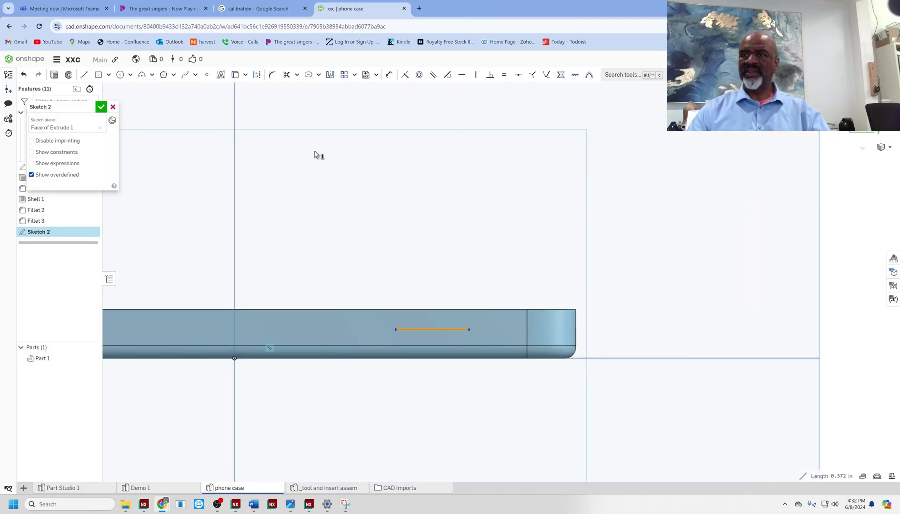
{"action": "left_click", "coordinate": [257, 77]}
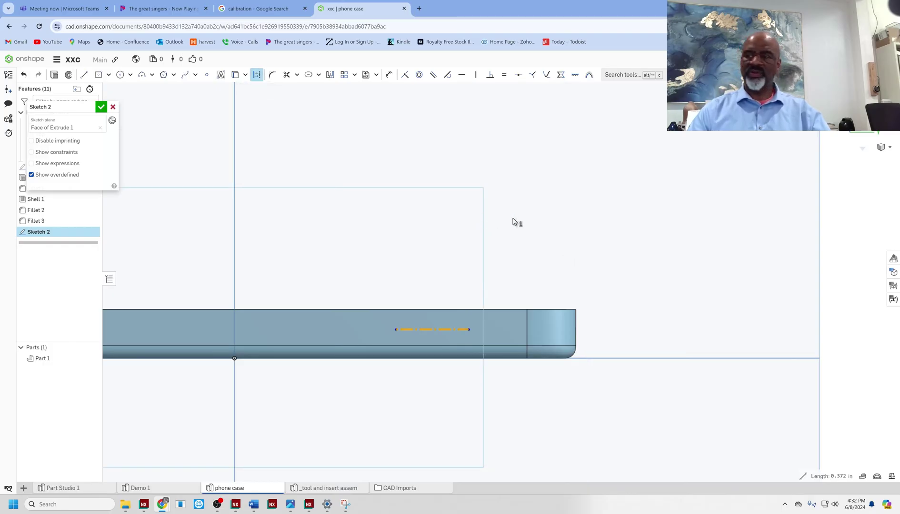
{"action": "key", "text": "d"}
{"action": "scroll", "coordinate": [402, 329], "scroll_direction": "up", "scroll_amount": 5}
{"action": "left_click", "coordinate": [429, 331]}
{"action": "left_click", "coordinate": [438, 208]}
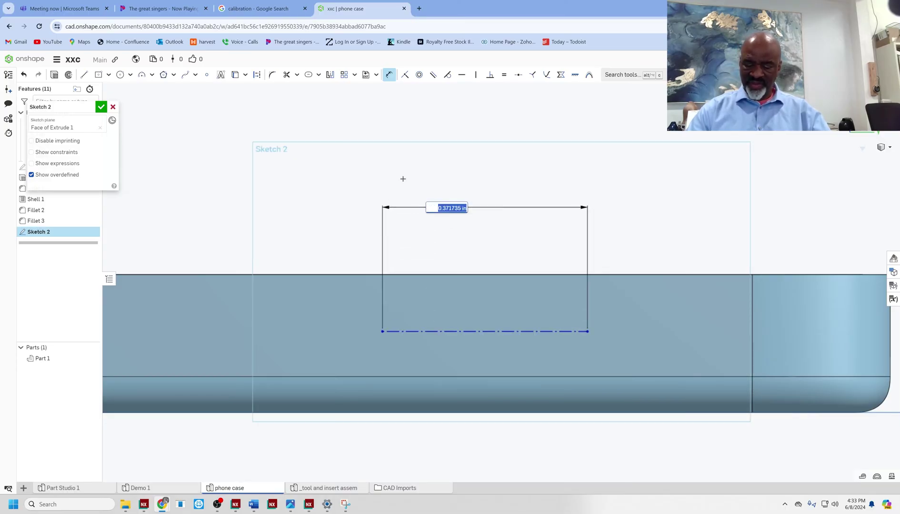
{"action": "type", "text": "0.3"}
{"action": "key", "text": "Return"}
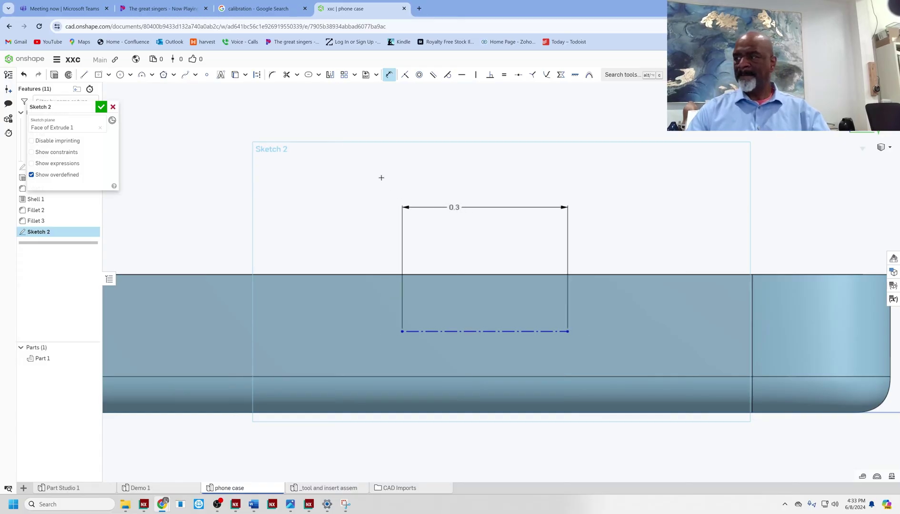
Dimension the construction line's endpoint nearest the rounded corner 0.3 in from the side face's vertical end edge
{"action": "scroll", "coordinate": [392, 186], "scroll_direction": "down", "scroll_amount": 3}
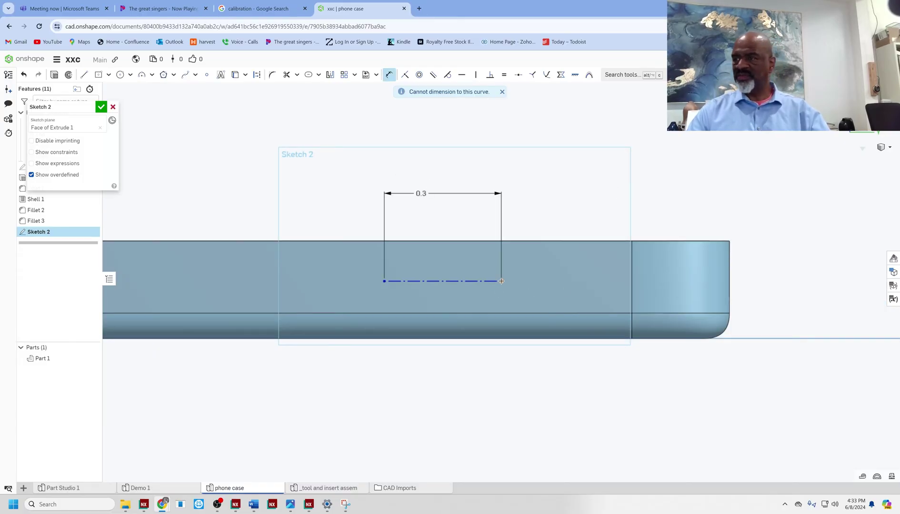
{"action": "left_click", "coordinate": [632, 278]}
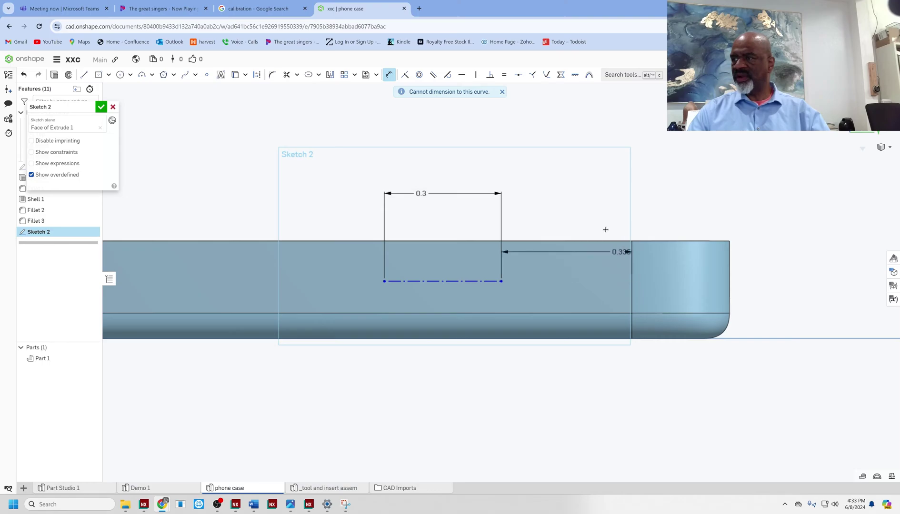
{"action": "left_click", "coordinate": [615, 174]}
{"action": "type", "text": "0.3"}
{"action": "key", "text": "Return"}
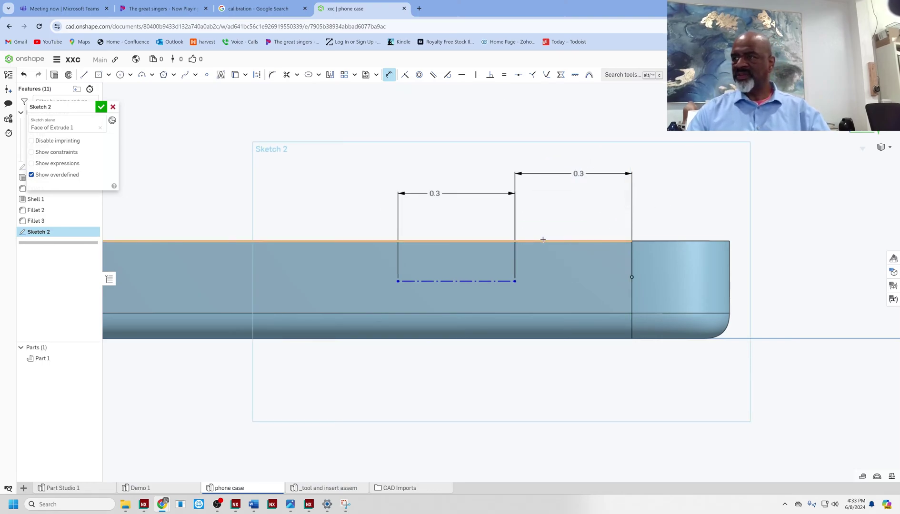
Dimension the construction line 0.125 in below the top edge of the case's side wall
{"action": "left_click", "coordinate": [516, 282]}
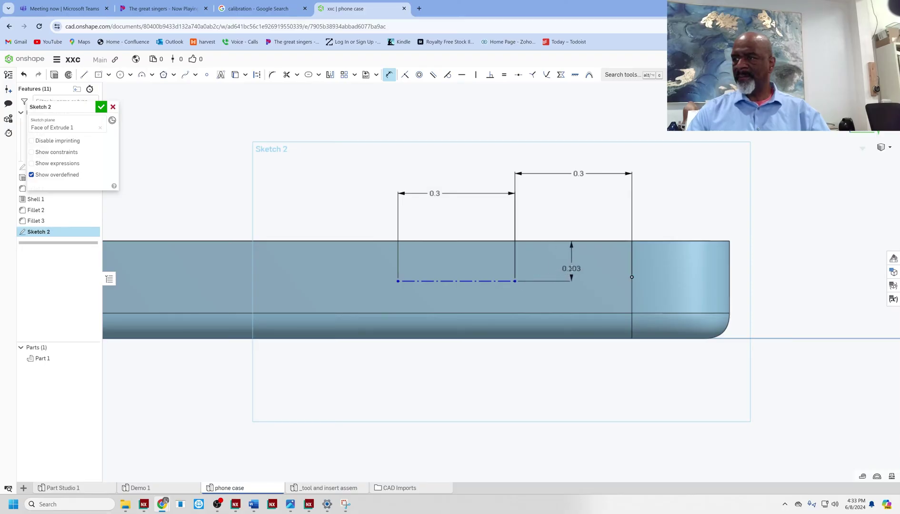
{"action": "left_click", "coordinate": [572, 268]}
{"action": "key", "text": "BackSpace"}
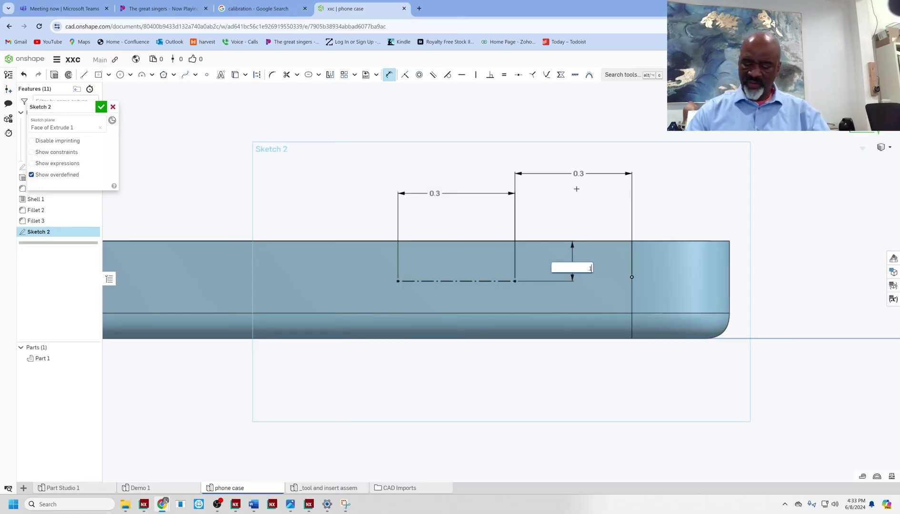
{"action": "type", "text": ".125"}
{"action": "key", "text": "Return"}
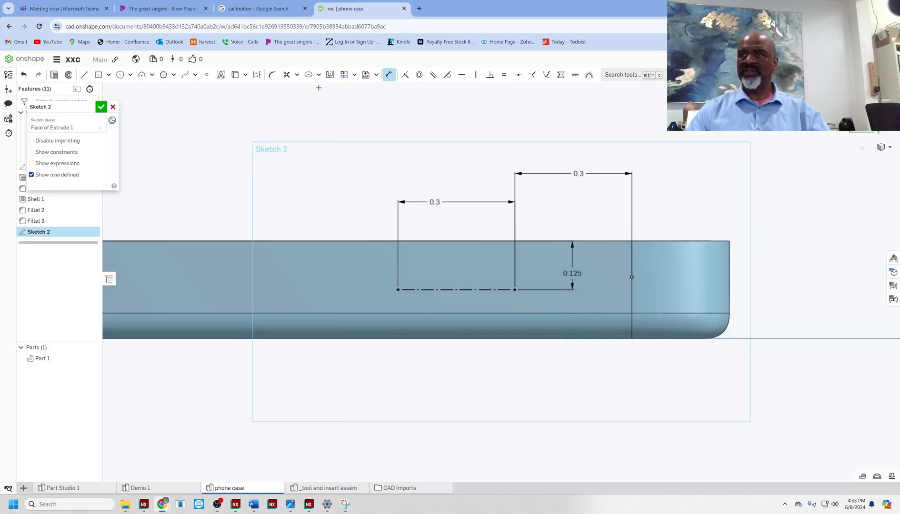
Create a slot around the construction line with a 0.06 in diameter and finish the sketch
{"action": "left_click", "coordinate": [309, 75]}
{"action": "left_click", "coordinate": [425, 294]}
{"action": "scroll", "coordinate": [362, 181], "scroll_direction": "down", "scroll_amount": 3}
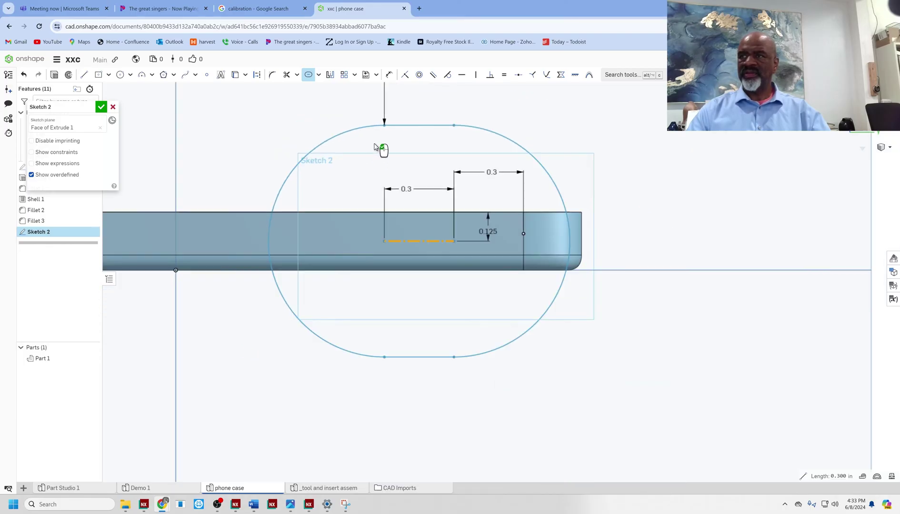
{"action": "scroll", "coordinate": [369, 154], "scroll_direction": "down", "scroll_amount": 5}
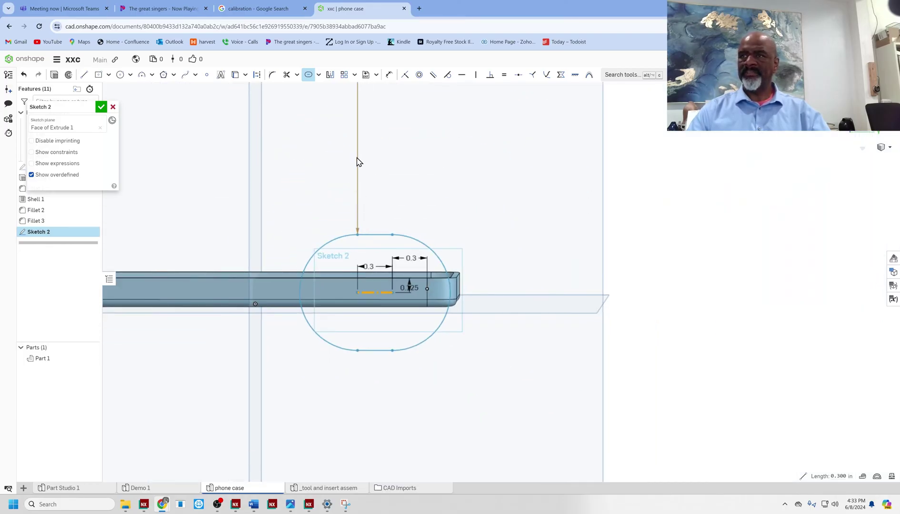
{"action": "scroll", "coordinate": [359, 162], "scroll_direction": "down", "scroll_amount": 3}
{"action": "left_click", "coordinate": [354, 108]}
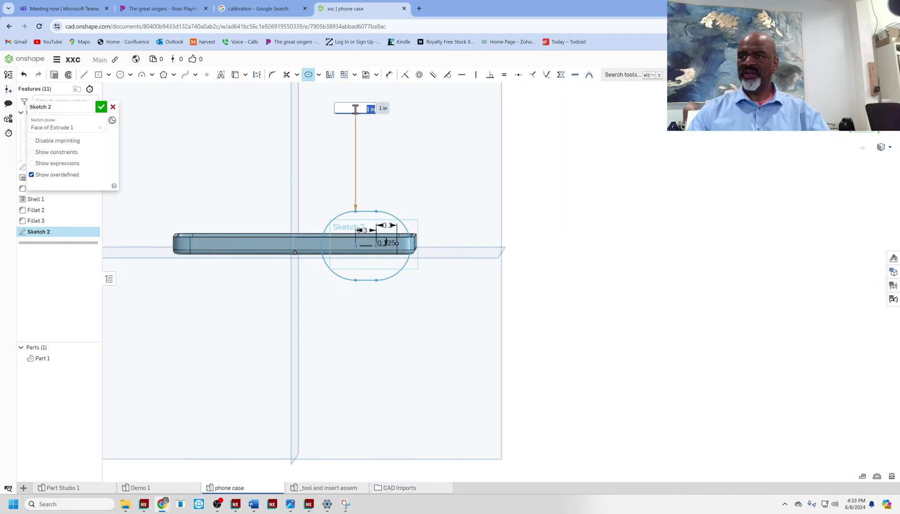
{"action": "key", "text": "Return"}
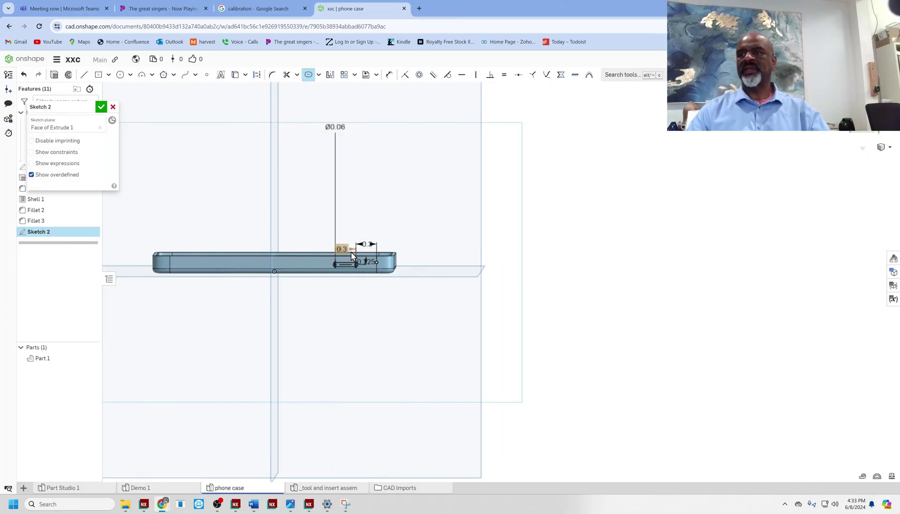
{"action": "scroll", "coordinate": [335, 262], "scroll_direction": "up", "scroll_amount": 5}
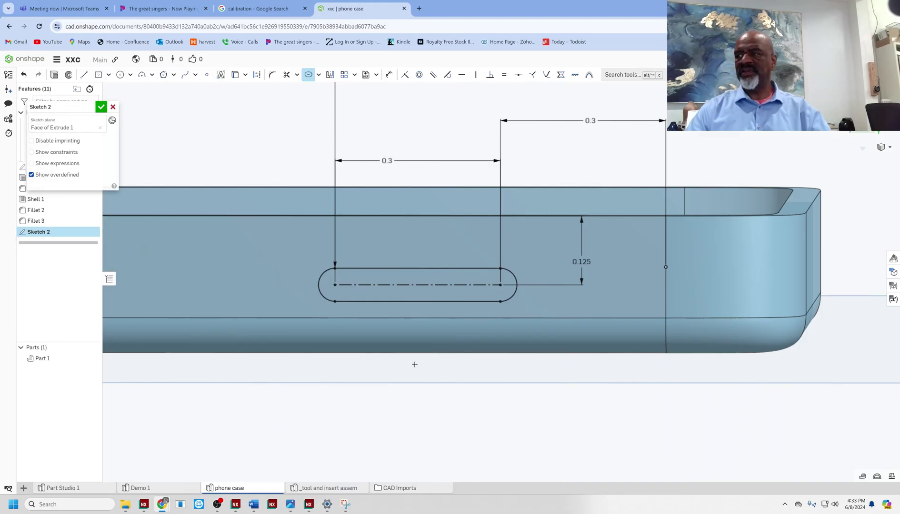
{"action": "scroll", "coordinate": [414, 364], "scroll_direction": "down", "scroll_amount": 3}
{"action": "key", "text": "Up"}
{"action": "key", "text": "Up"}
{"action": "key", "text": "Right"}
{"action": "key", "text": "Right"}
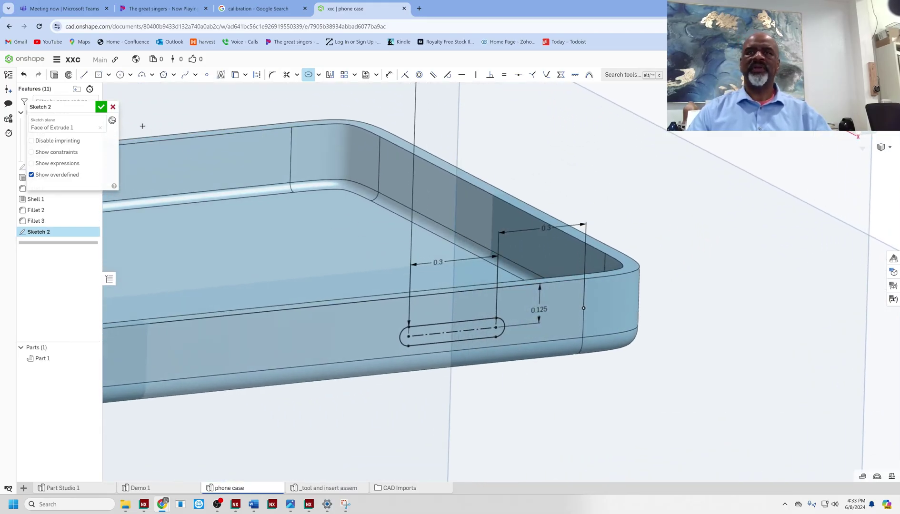
{"action": "left_click", "coordinate": [100, 107]}
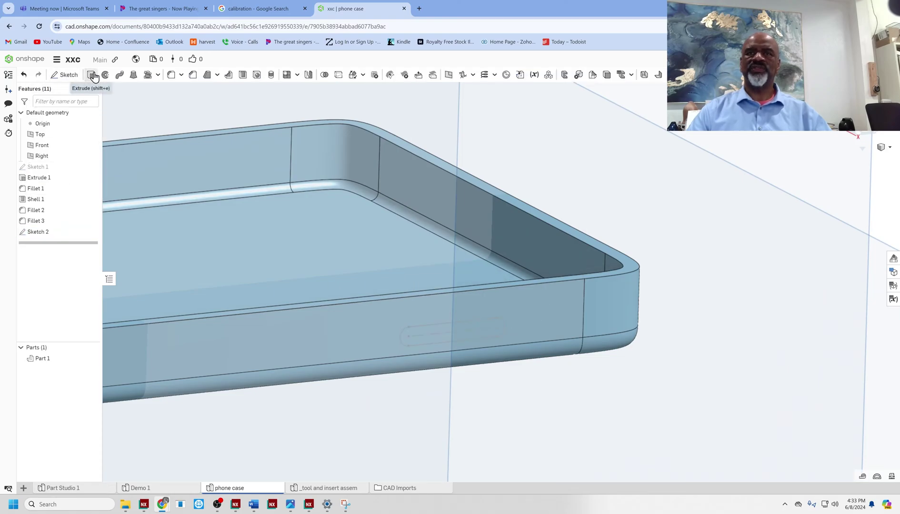
Cut the slot region through the case's side wall with a Remove extrude using the Up to next end type
{"action": "left_click", "coordinate": [91, 75]}
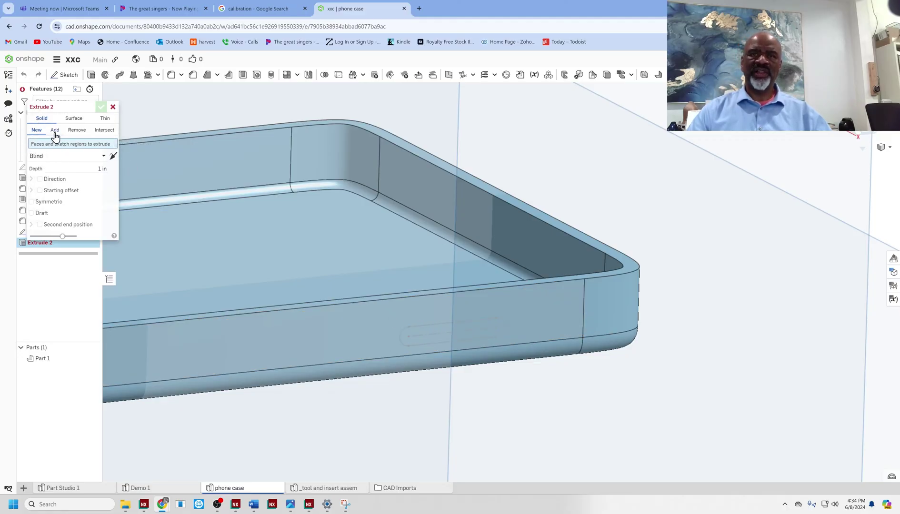
{"action": "left_click", "coordinate": [75, 133]}
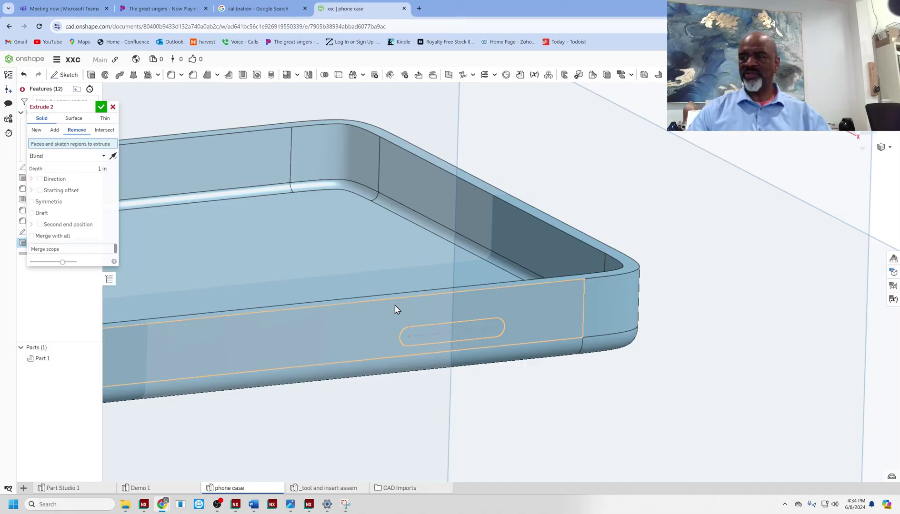
{"action": "left_click", "coordinate": [423, 333]}
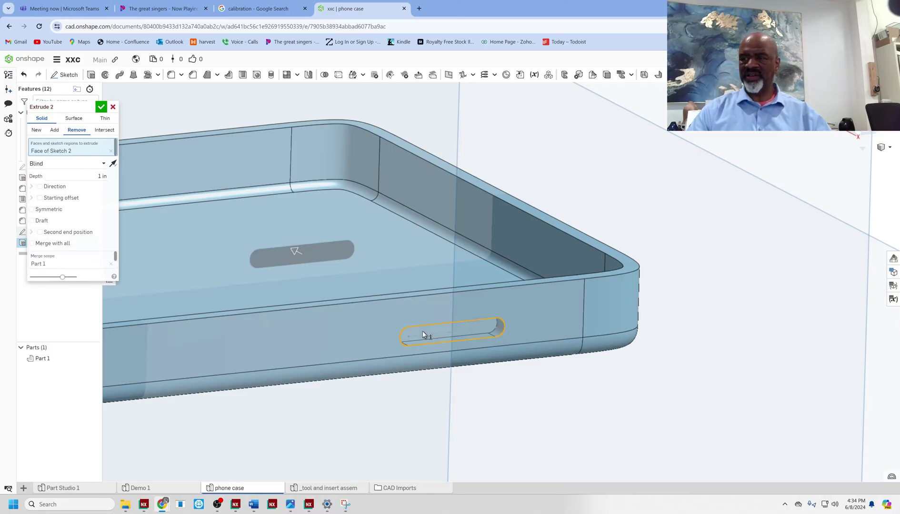
{"action": "mouse_move", "coordinate": [526, 416]}
{"action": "right_mouse_down"}
{"action": "mouse_move", "coordinate": [555, 436]}
{"action": "mouse_move", "coordinate": [535, 425]}
{"action": "right_mouse_up"}
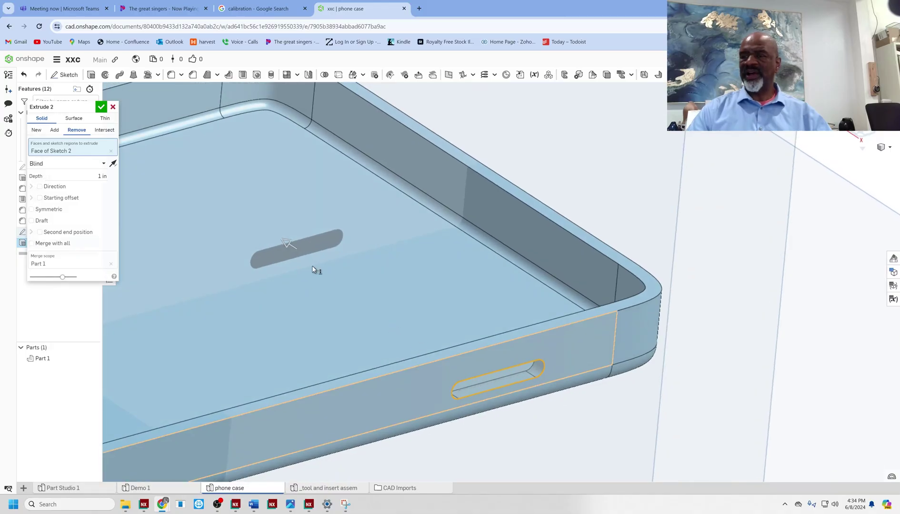
{"action": "left_click_drag", "start_coordinate": [287, 243], "coordinate": [414, 317]}
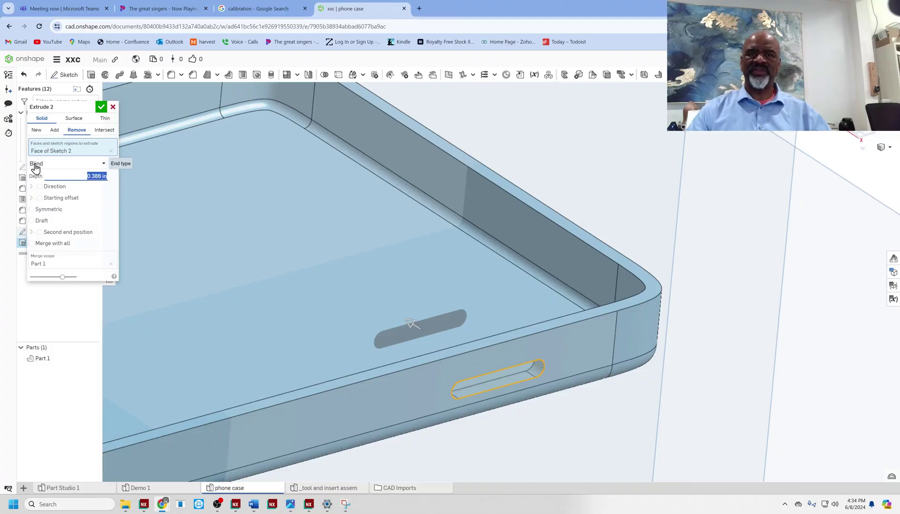
{"action": "left_click", "coordinate": [102, 165]}
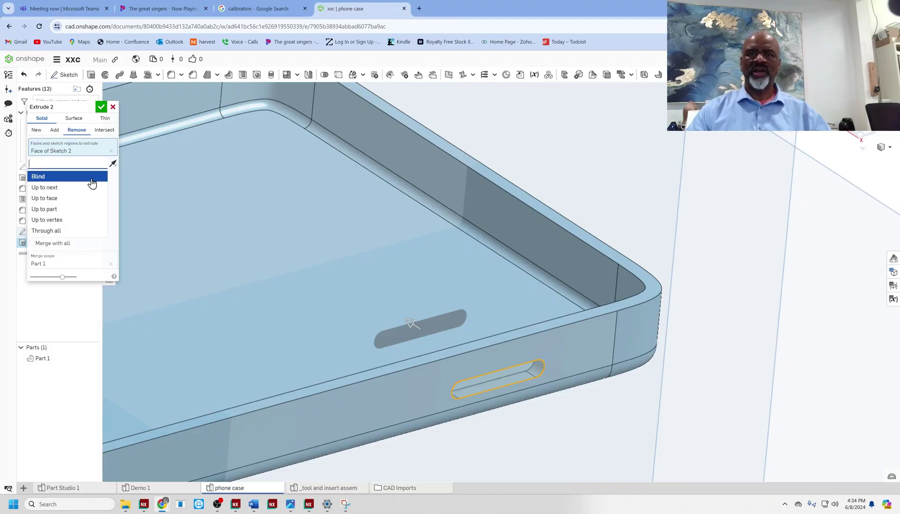
{"action": "left_click", "coordinate": [69, 190]}
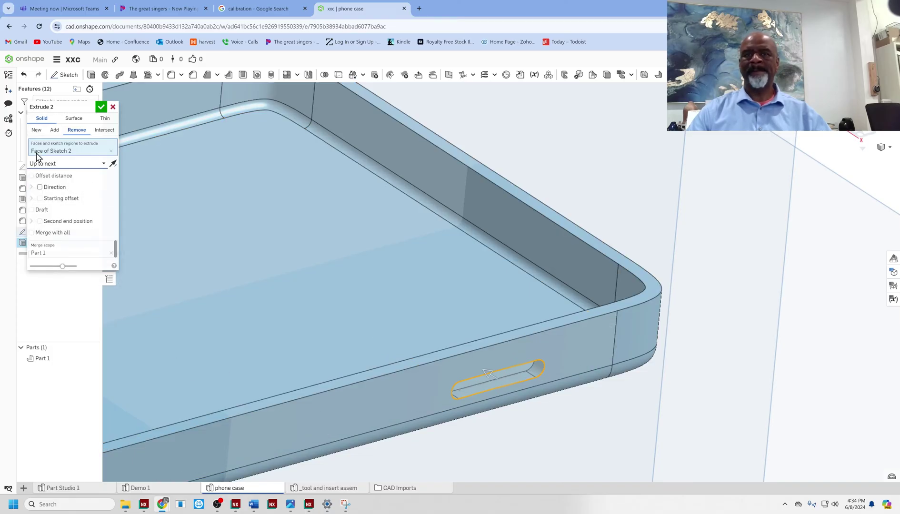
{"action": "left_click", "coordinate": [101, 107]}
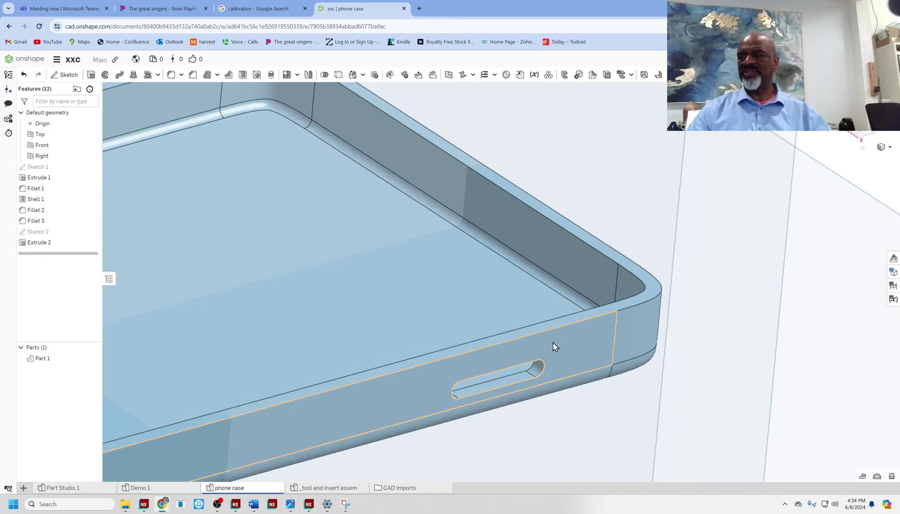
{"action": "scroll", "coordinate": [490, 347], "scroll_direction": "down", "scroll_amount": 5}
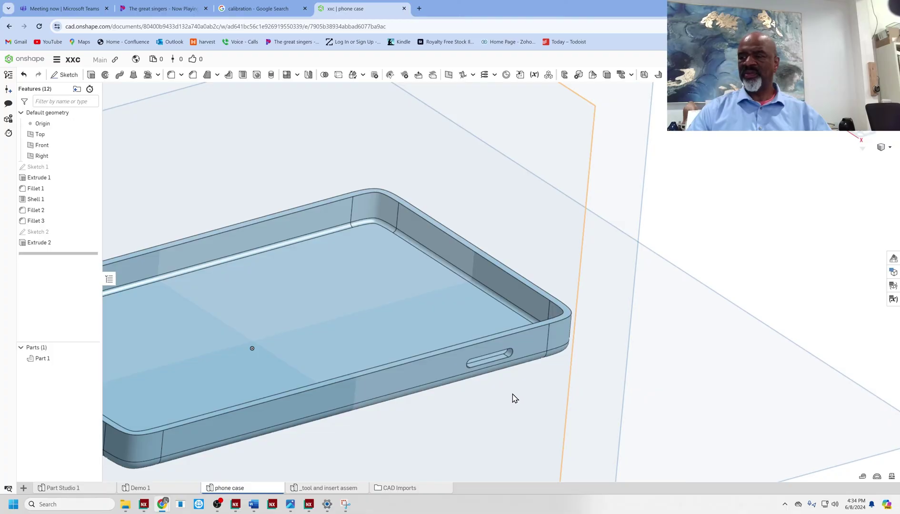
Chamfer the outer edge loop of the side wall's slot with an equal distance of 0.02 in and tangent propagation
{"action": "scroll", "coordinate": [512, 396], "scroll_direction": "up", "scroll_amount": 4}
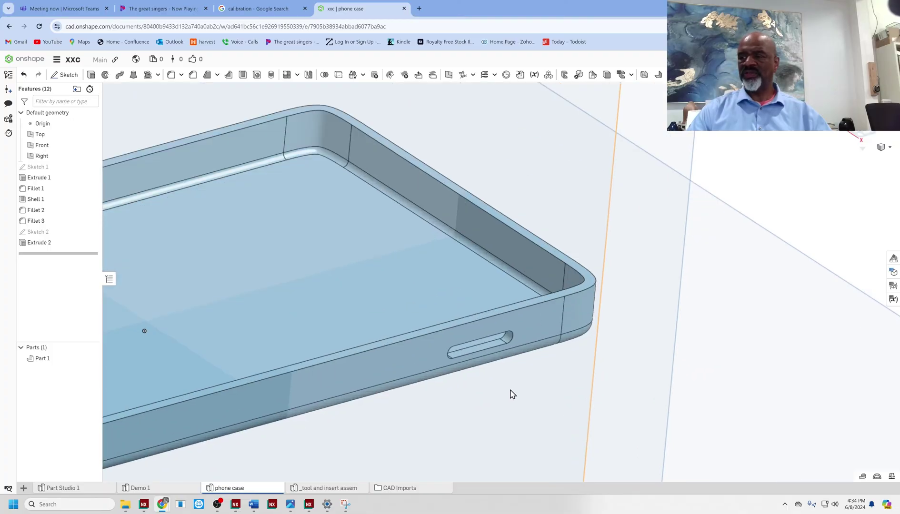
{"action": "left_click", "coordinate": [193, 74]}
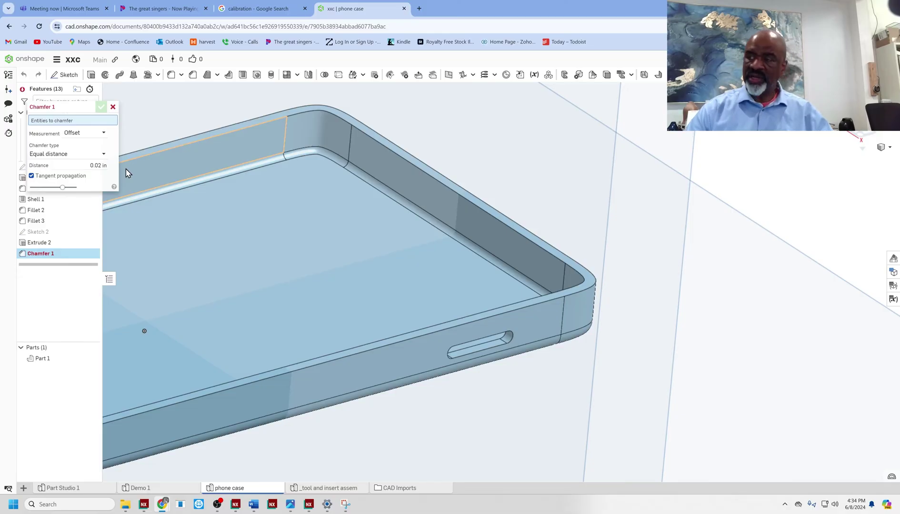
{"action": "left_click", "coordinate": [473, 357]}
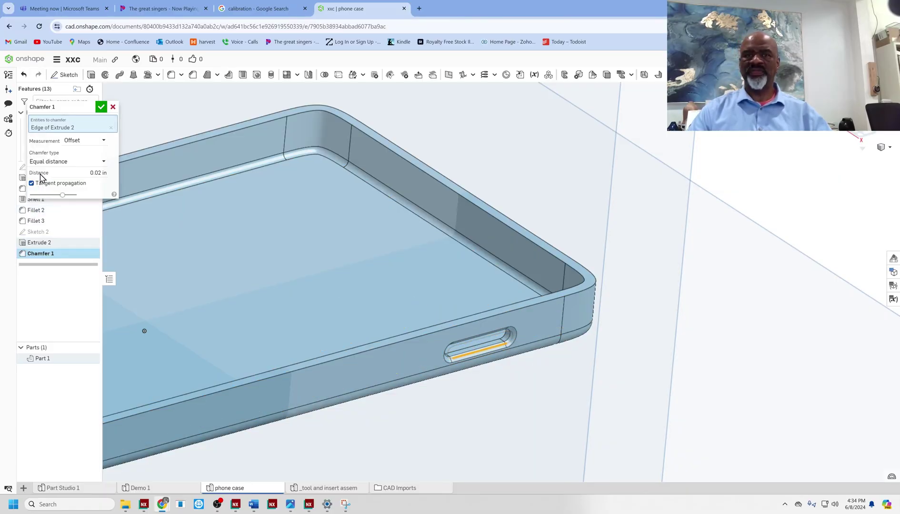
{"action": "left_click", "coordinate": [101, 107]}
Start a sketch on the flat outer back face of the case and view it normal to the sketch plane
{"action": "scroll", "coordinate": [434, 386], "scroll_direction": "down", "scroll_amount": 5}
{"action": "mouse_move", "coordinate": [444, 410]}
{"action": "right_mouse_down"}
{"action": "mouse_move", "coordinate": [428, 396]}
{"action": "mouse_move", "coordinate": [423, 355]}
{"action": "mouse_move", "coordinate": [438, 416]}
{"action": "mouse_move", "coordinate": [350, 374]}
{"action": "mouse_move", "coordinate": [348, 365]}
{"action": "mouse_move", "coordinate": [434, 389]}
{"action": "mouse_move", "coordinate": [355, 364]}
{"action": "mouse_move", "coordinate": [334, 333]}
{"action": "right_mouse_up"}
{"action": "scroll", "coordinate": [424, 355], "scroll_direction": "up", "scroll_amount": 3}
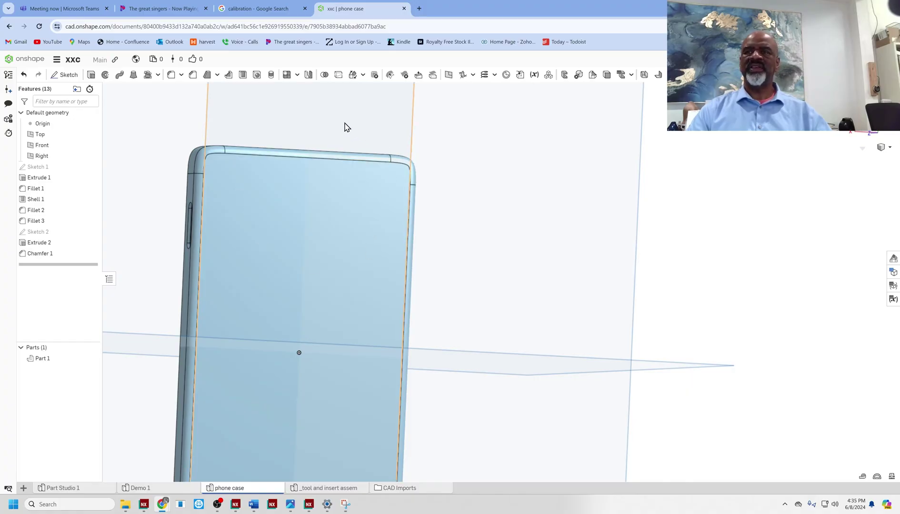
{"action": "left_click", "coordinate": [66, 75]}
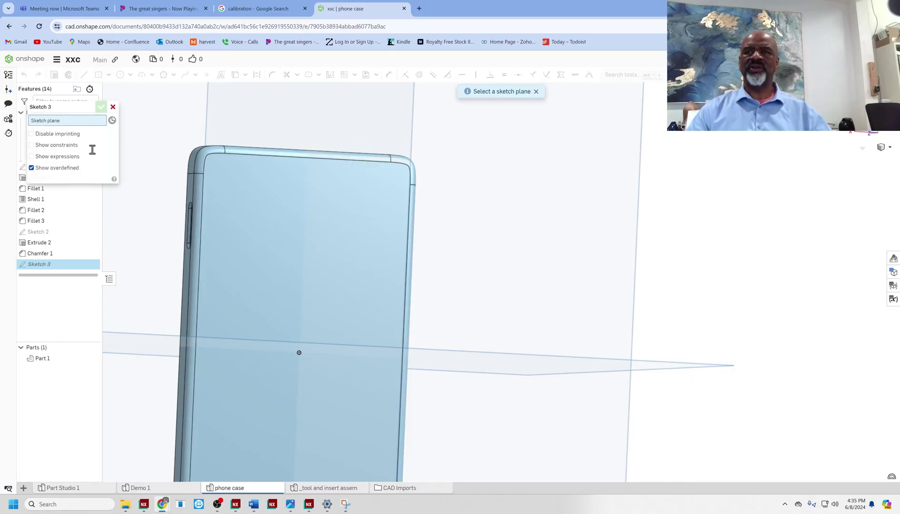
{"action": "left_click", "coordinate": [242, 187]}
{"action": "right_click", "coordinate": [522, 197]}
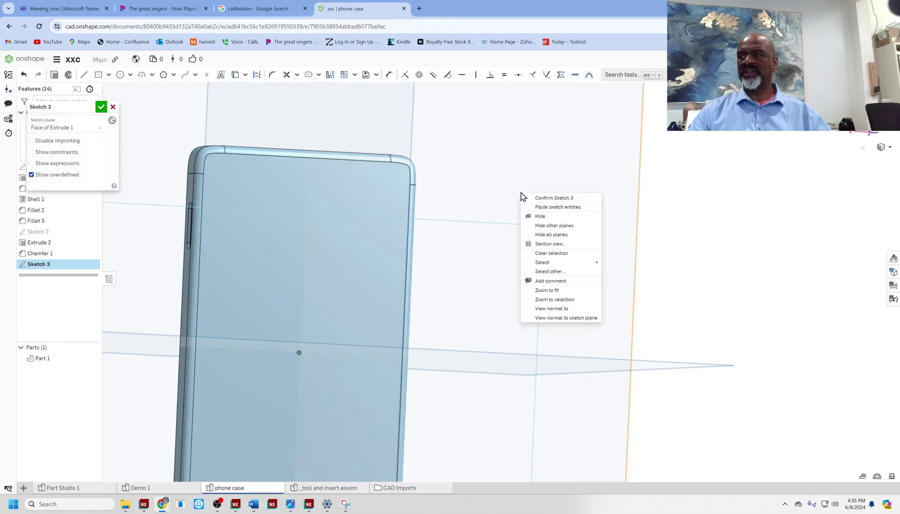
{"action": "left_click", "coordinate": [550, 318]}
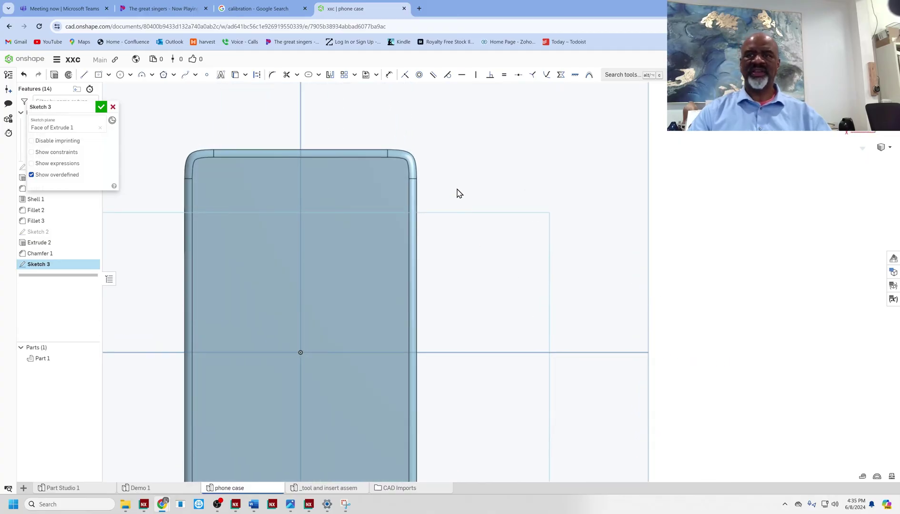
Sketch an upright corner rectangle about 0.42 in wide on the back face, near the corner beside the slotted wall
{"action": "left_click", "coordinate": [109, 75]}
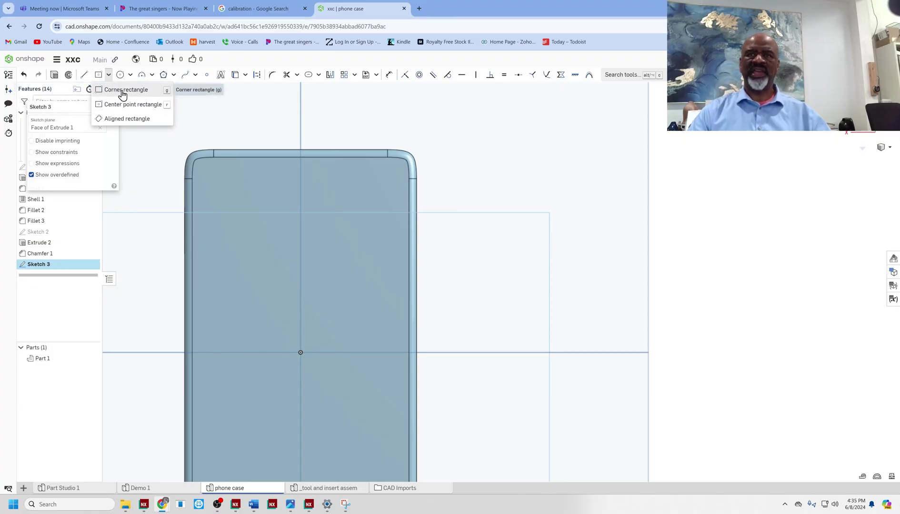
{"action": "left_click", "coordinate": [122, 92]}
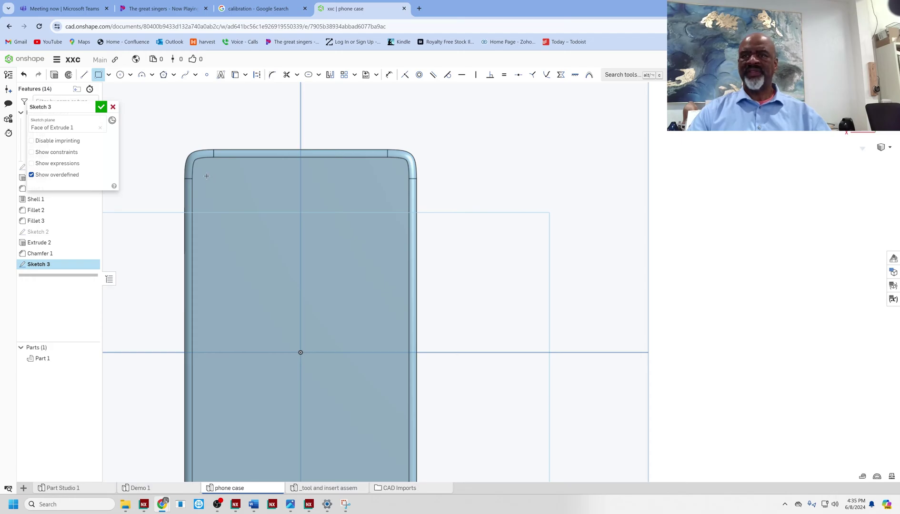
{"action": "left_click_drag", "start_coordinate": [232, 222], "coordinate": [256, 268]}
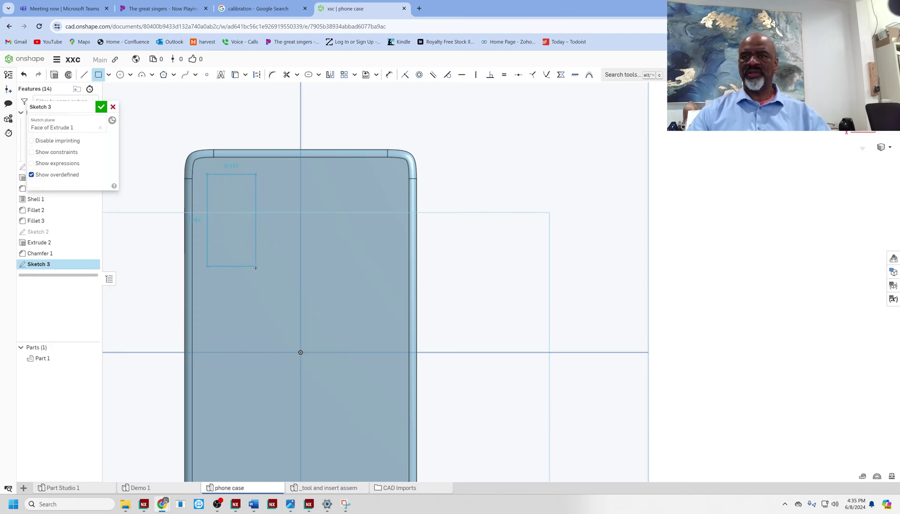
{"action": "left_click", "coordinate": [256, 271]}
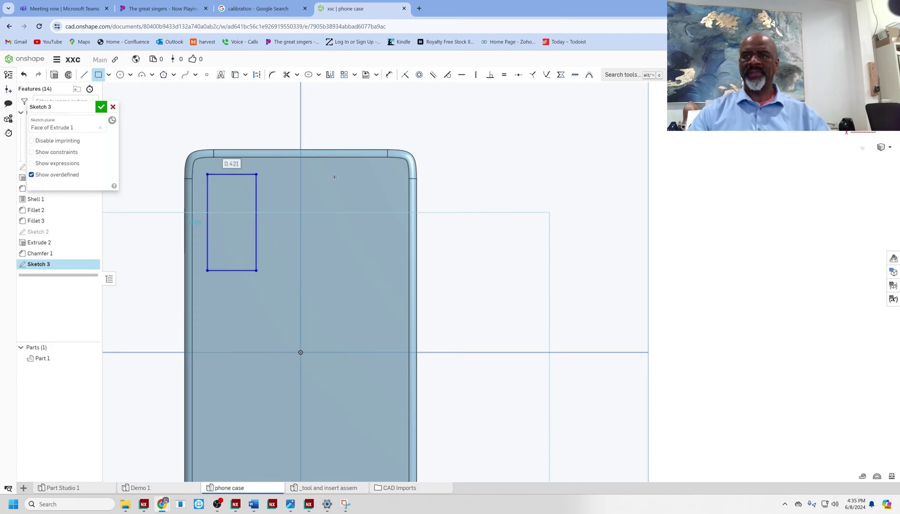
Round all four corners of the rectangle with 0.06 in sketch fillets
{"action": "left_click", "coordinate": [272, 76]}
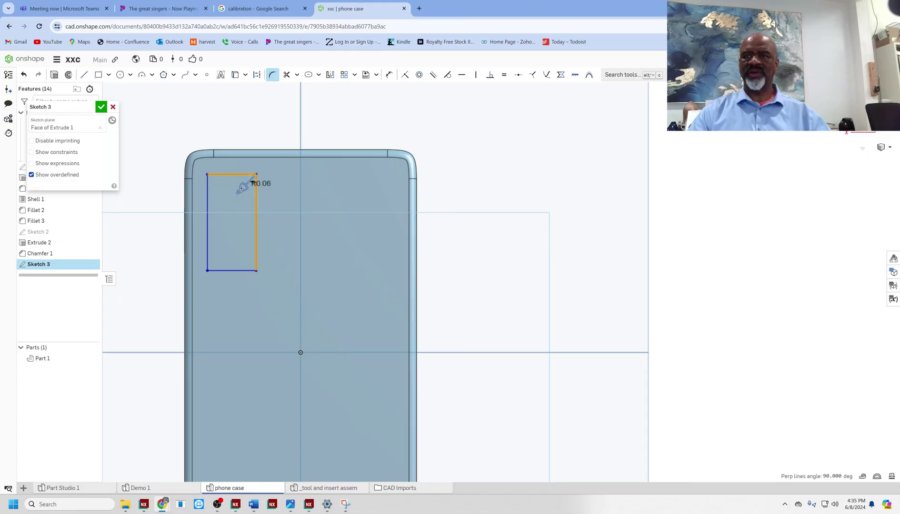
{"action": "left_click", "coordinate": [260, 185]}
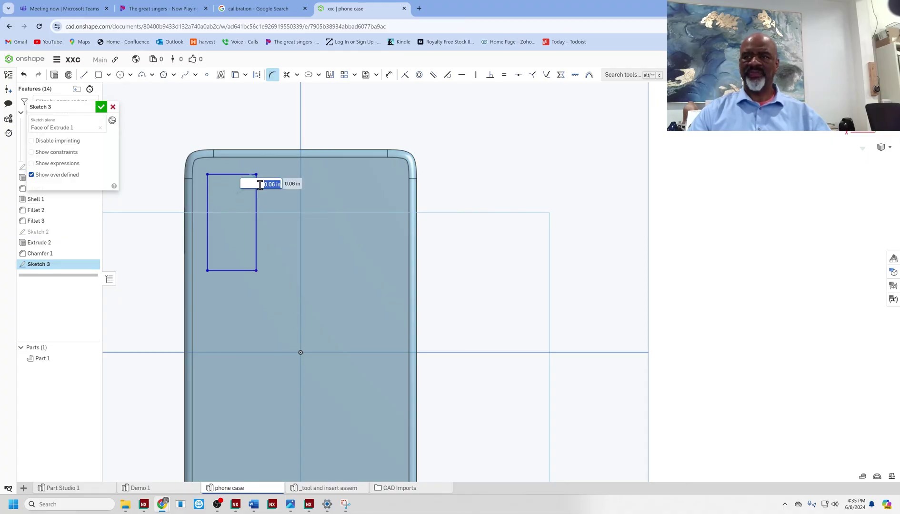
{"action": "type", "text": ".06"}
{"action": "key", "text": "Return"}
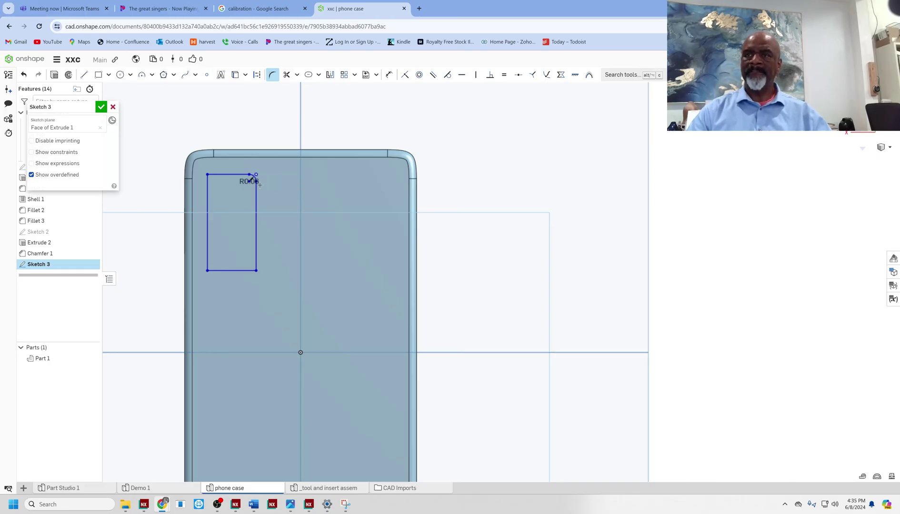
{"action": "left_click", "coordinate": [215, 180]}
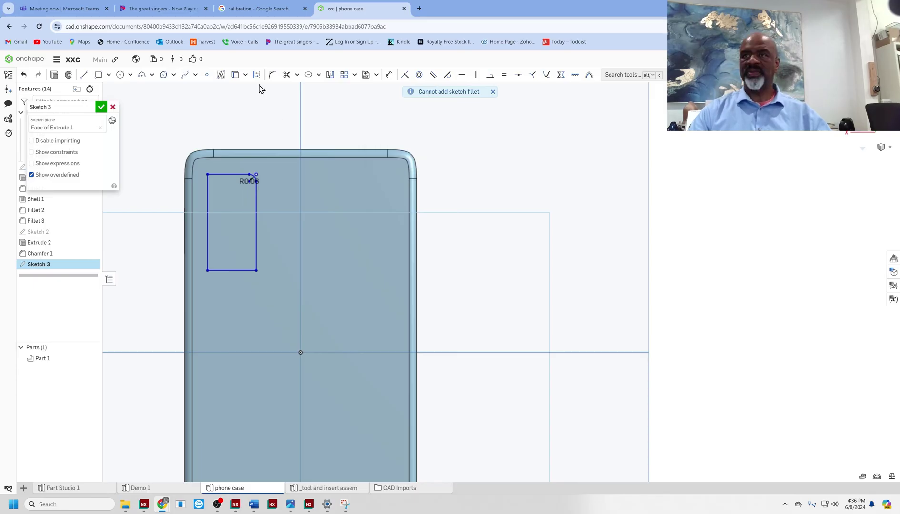
{"action": "left_click", "coordinate": [272, 74]}
{"action": "left_click", "coordinate": [219, 276]}
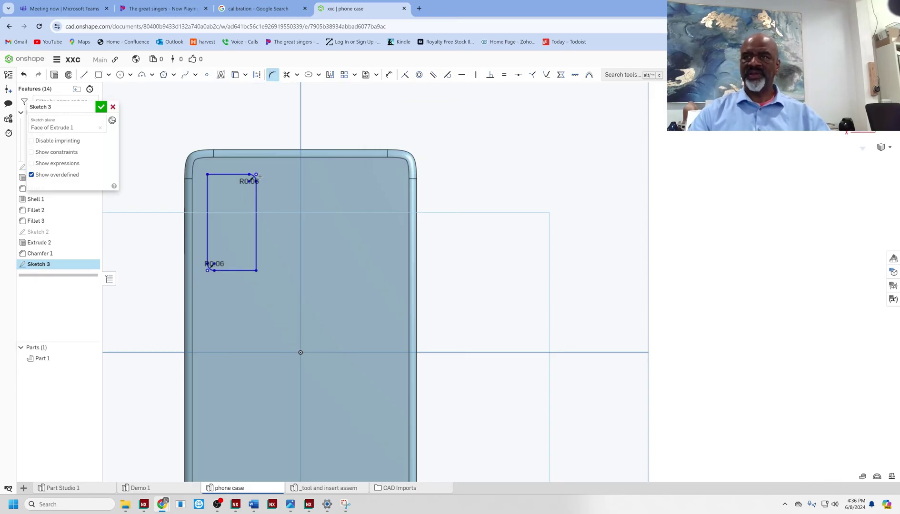
{"action": "left_click", "coordinate": [256, 271]}
{"action": "left_click", "coordinate": [207, 174]}
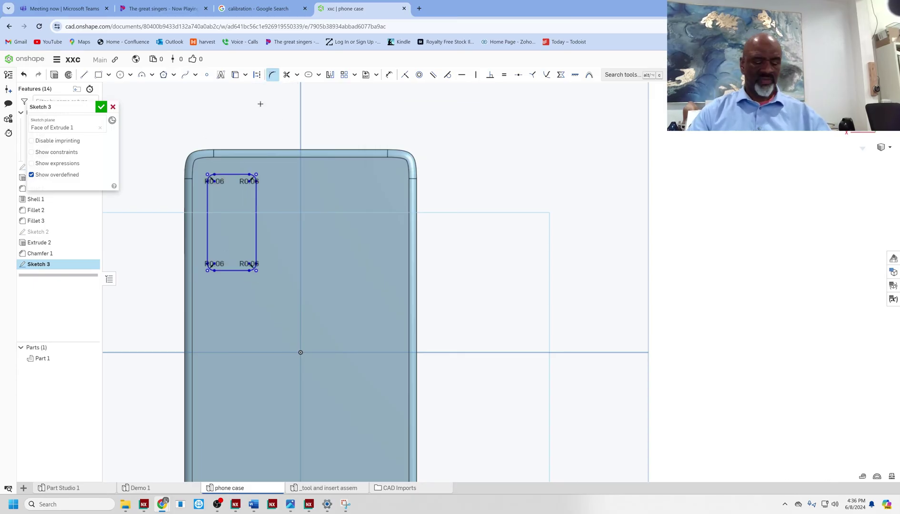
Dimension the rectangle's long side 0.2 in from the case's adjacent outer side edge
{"action": "key", "text": "u"}
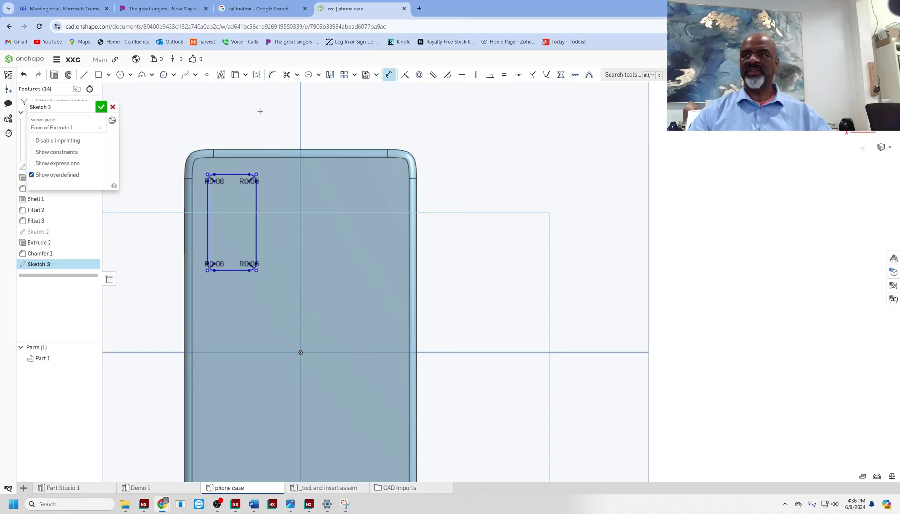
{"action": "left_click", "coordinate": [188, 211]}
{"action": "left_click", "coordinate": [207, 224]}
{"action": "left_click", "coordinate": [145, 240]}
{"action": "type", "text": "0.2"}
{"action": "key", "text": "Return"}
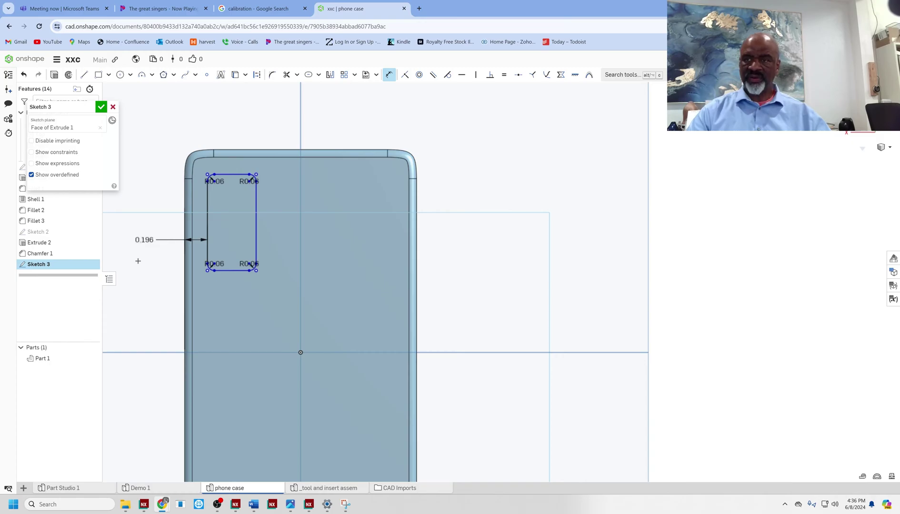
Dimension the rectangle's upper side 0.2 in from the case's outer top edge and finish the sketch
{"action": "left_click", "coordinate": [233, 170]}
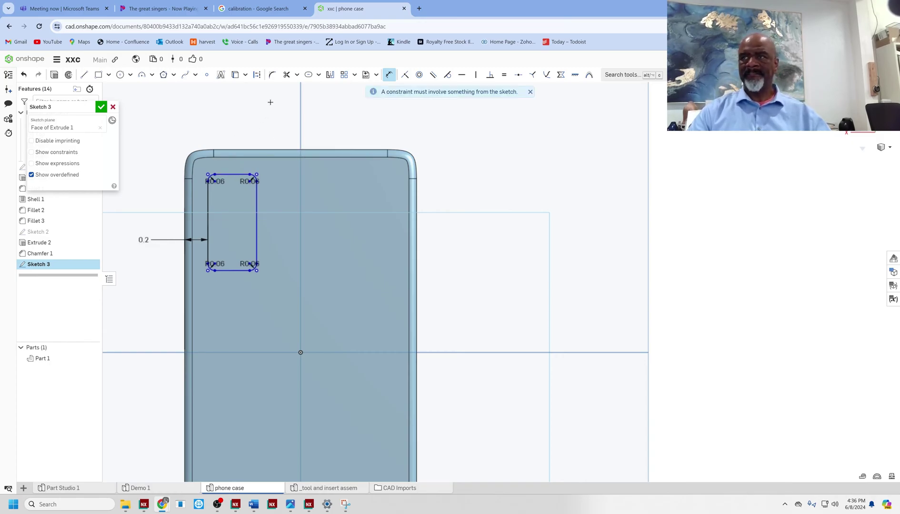
{"action": "key", "text": "Escape"}
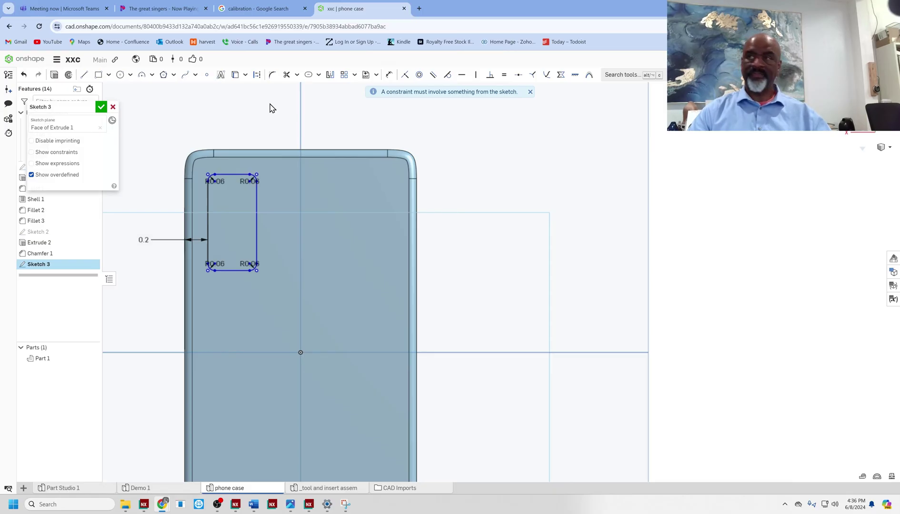
{"action": "left_click", "coordinate": [389, 74]}
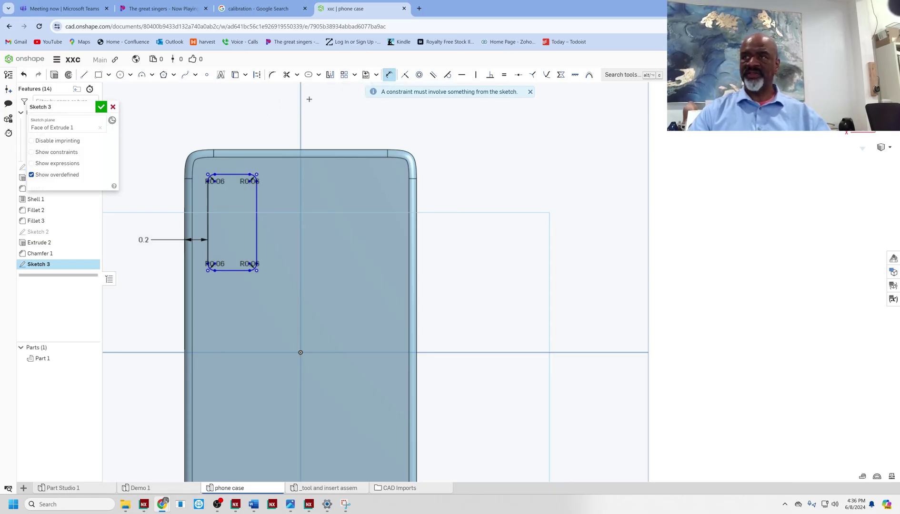
{"action": "left_click", "coordinate": [233, 174]}
{"action": "left_click", "coordinate": [242, 152]}
{"action": "left_click", "coordinate": [247, 120]}
{"action": "type", "text": "0.2"}
{"action": "key", "text": "Return"}
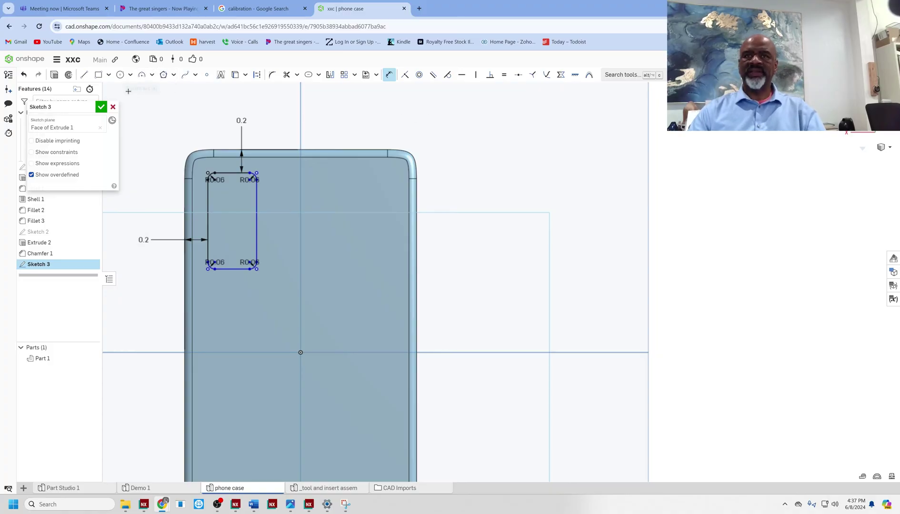
{"action": "left_click", "coordinate": [101, 107]}
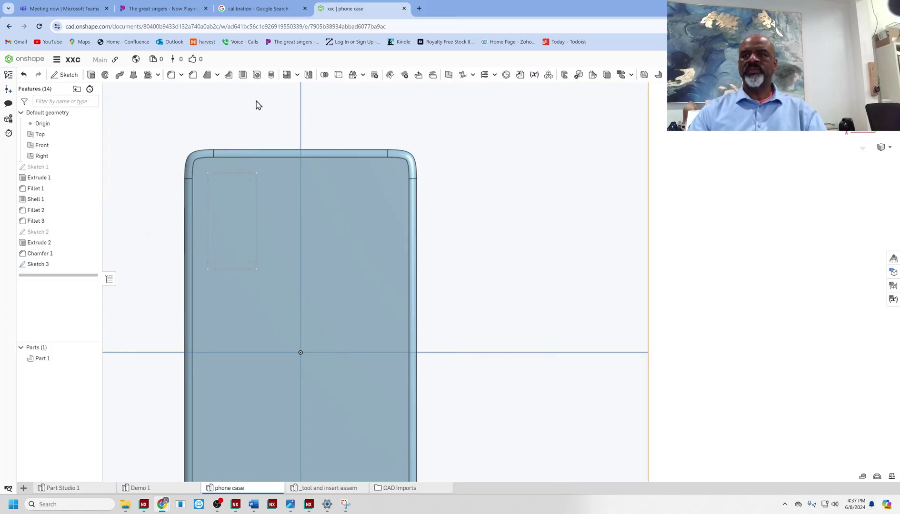
Cut the rounded rectangle through the case's back with a Remove extrude using the Up to next end type
{"action": "left_click", "coordinate": [91, 75]}
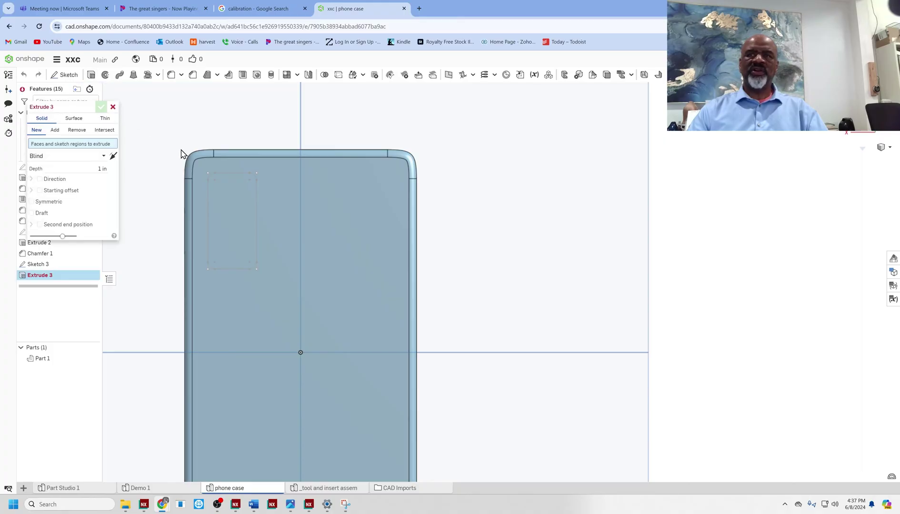
{"action": "left_click", "coordinate": [230, 178]}
{"action": "right_click_drag", "start_coordinate": [201, 130], "coordinate": [251, 142]}
{"action": "left_click", "coordinate": [75, 133]}
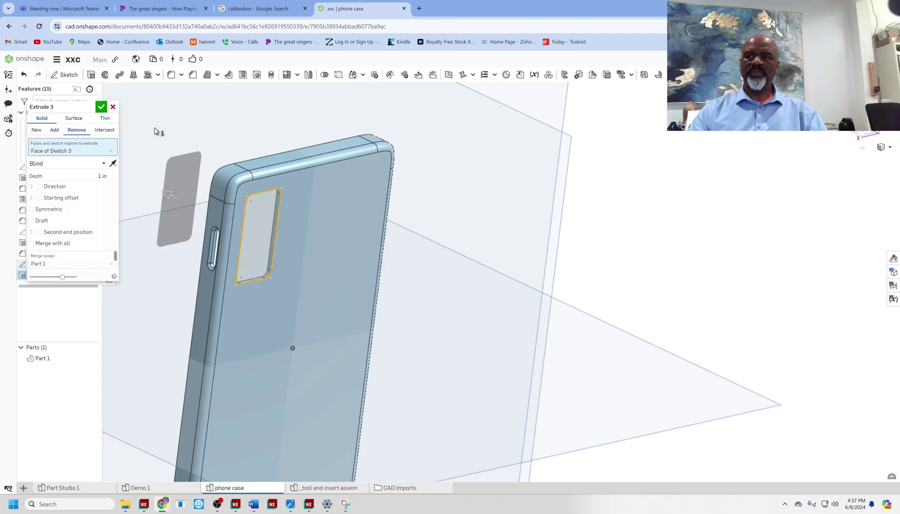
{"action": "right_click_drag", "start_coordinate": [230, 131], "coordinate": [281, 151]}
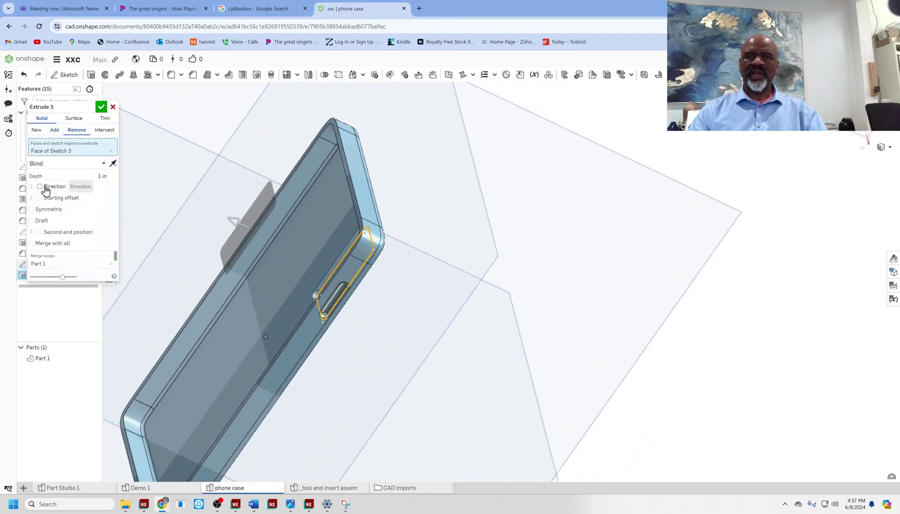
{"action": "left_click", "coordinate": [54, 164]}
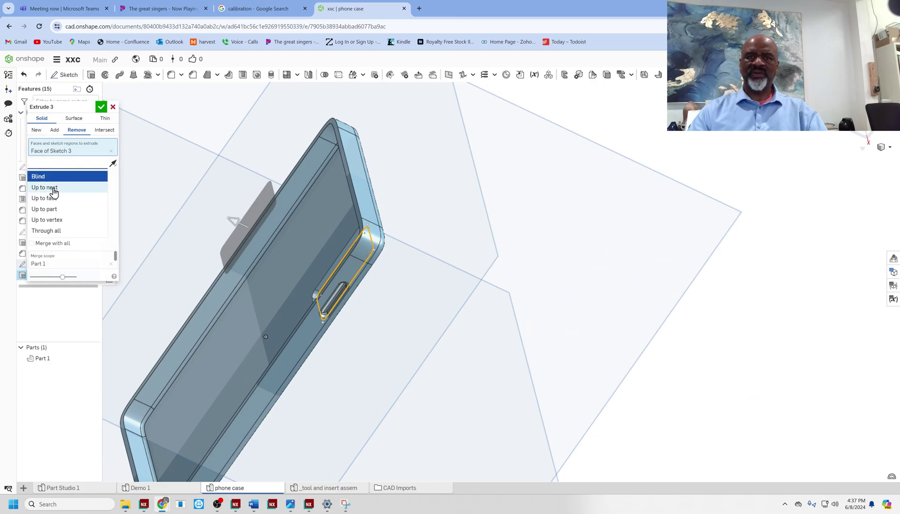
{"action": "left_click", "coordinate": [48, 188]}
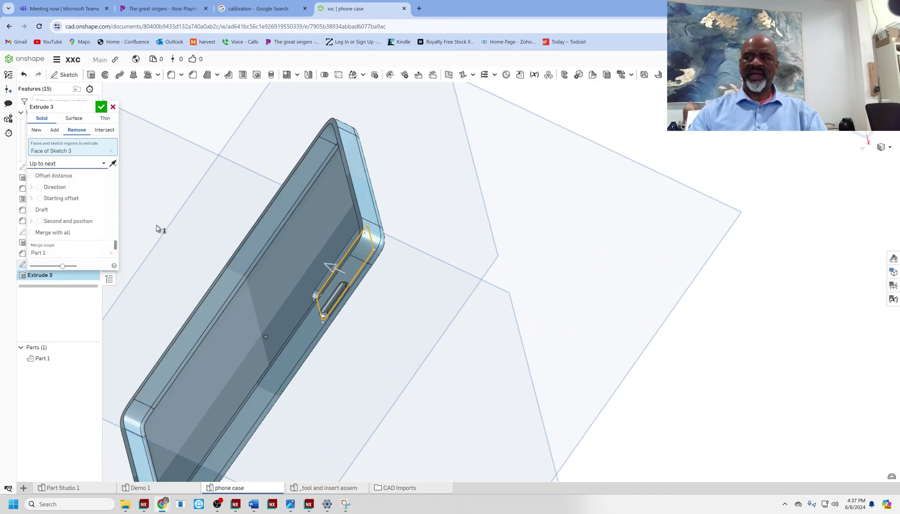
{"action": "left_click", "coordinate": [101, 107]}
Create a Point normal plane through the end vertex of the rim's long inner edge opposite the slot, perpendicular to that edge
{"action": "right_click_drag", "start_coordinate": [408, 295], "coordinate": [316, 251]}
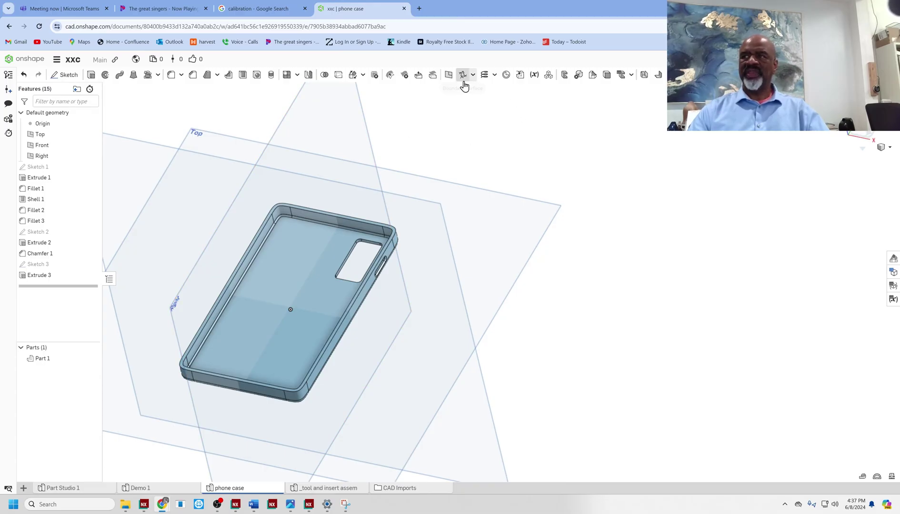
{"action": "left_click", "coordinate": [448, 77]}
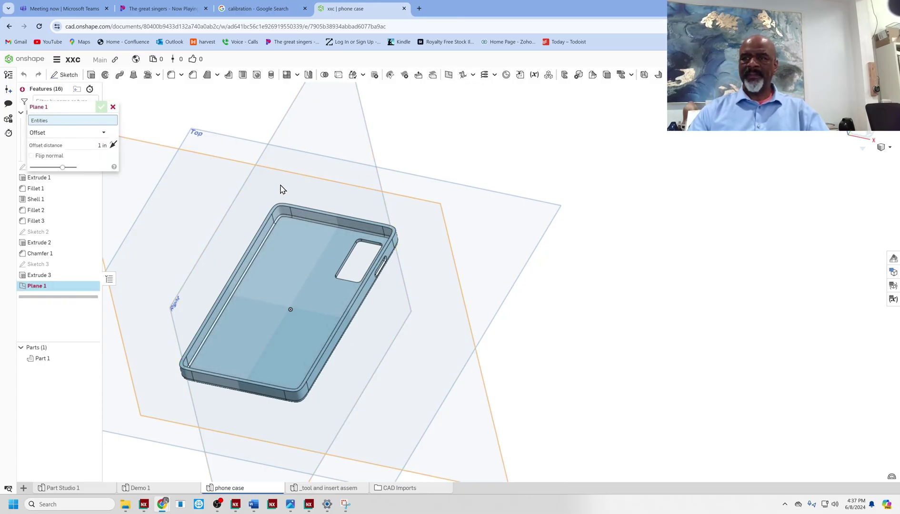
{"action": "left_click", "coordinate": [102, 132]}
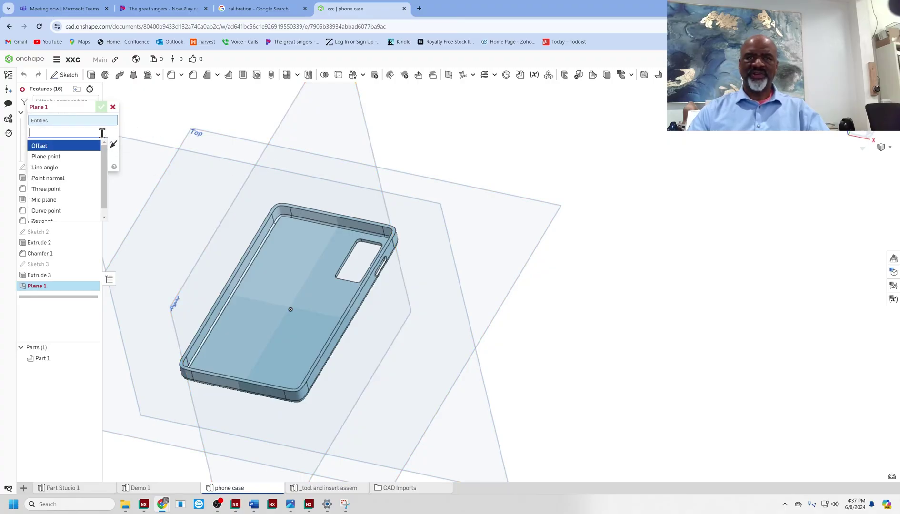
{"action": "left_click", "coordinate": [48, 178]}
{"action": "scroll", "coordinate": [271, 224], "scroll_direction": "up", "scroll_amount": 3}
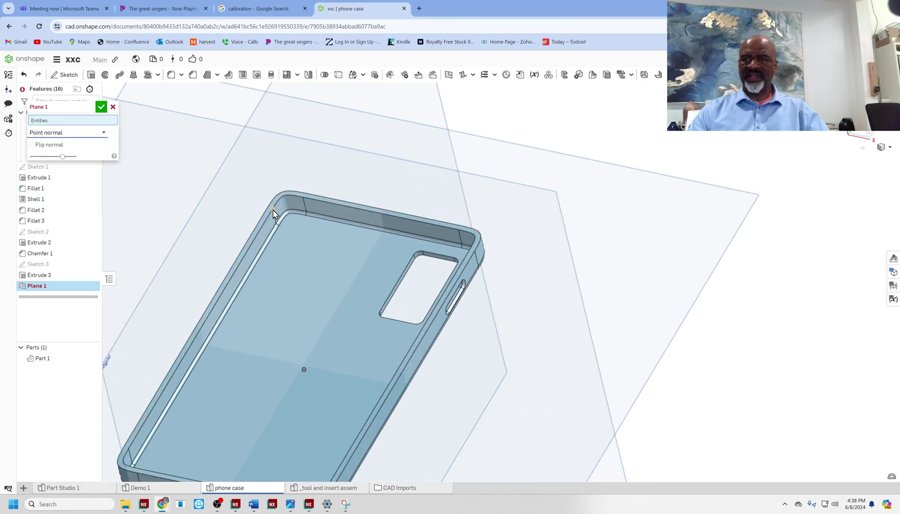
{"action": "left_click", "coordinate": [273, 212]}
{"action": "left_click", "coordinate": [269, 214]}
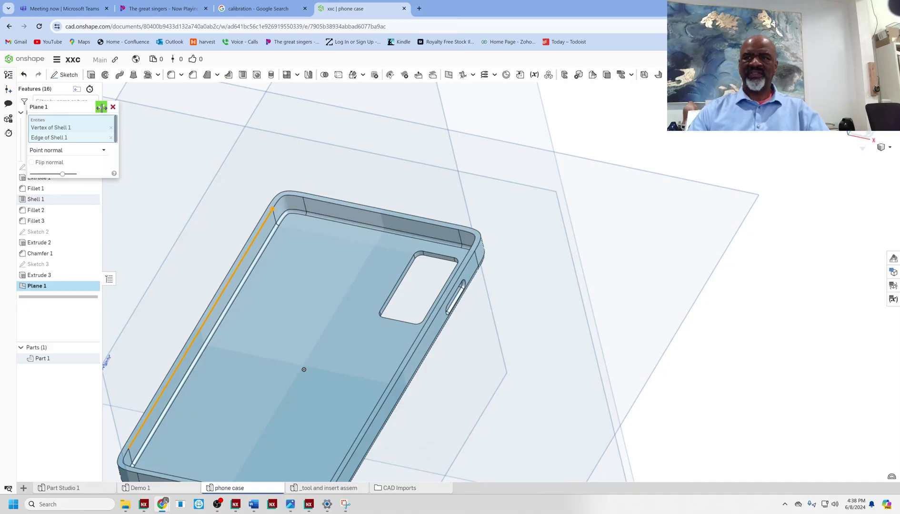
{"action": "left_click", "coordinate": [101, 107]}
{"action": "scroll", "coordinate": [319, 237], "scroll_direction": "down", "scroll_amount": 5}
{"action": "right_click_drag", "start_coordinate": [531, 230], "coordinate": [523, 247]}
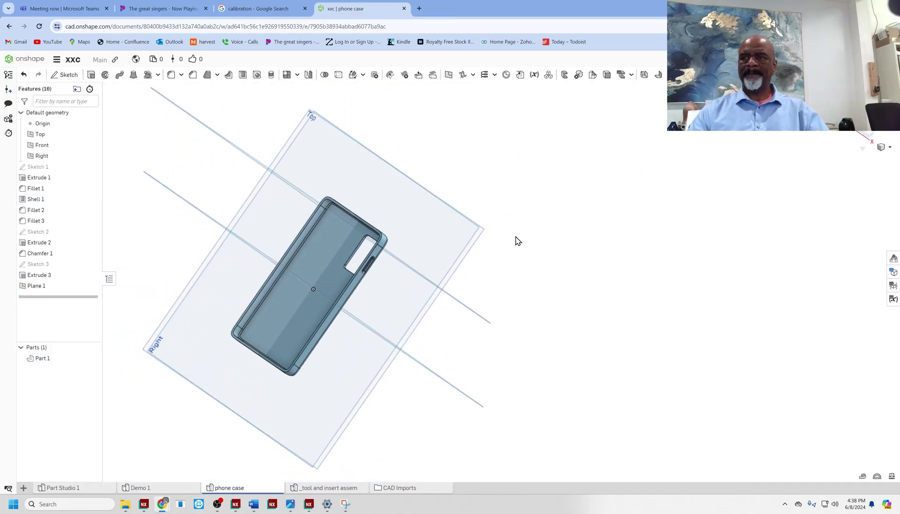
Start a new sketch on Plane 1 and view it normal to the sketch plane
{"action": "right_click_drag", "start_coordinate": [568, 285], "coordinate": [593, 268]}
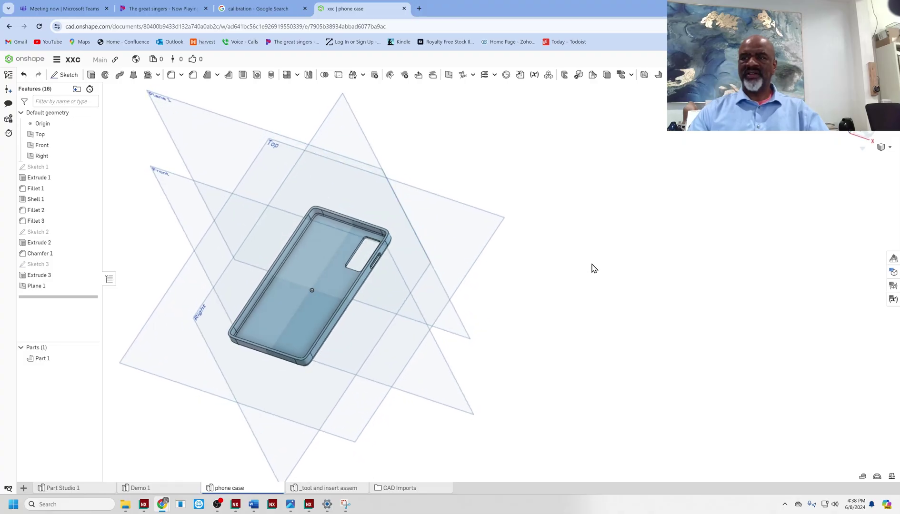
{"action": "scroll", "coordinate": [305, 233], "scroll_direction": "up", "scroll_amount": 3}
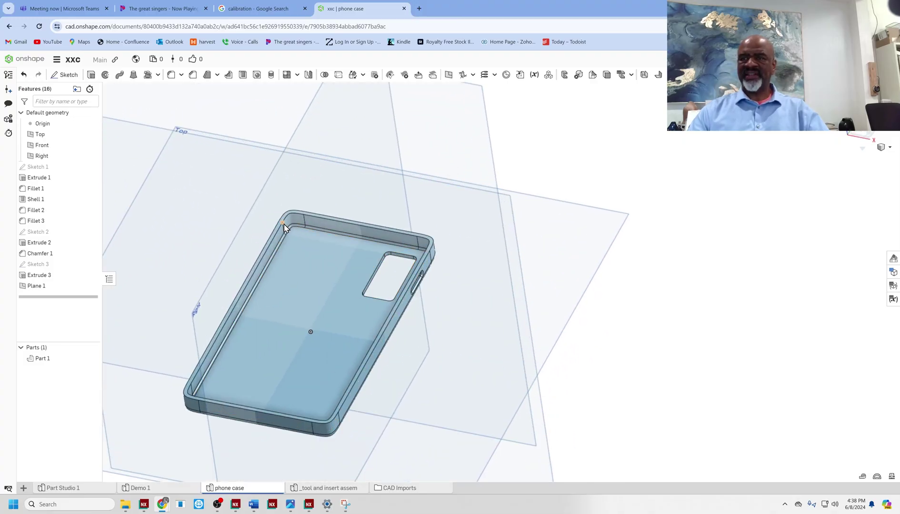
{"action": "scroll", "coordinate": [562, 275], "scroll_direction": "down", "scroll_amount": 5}
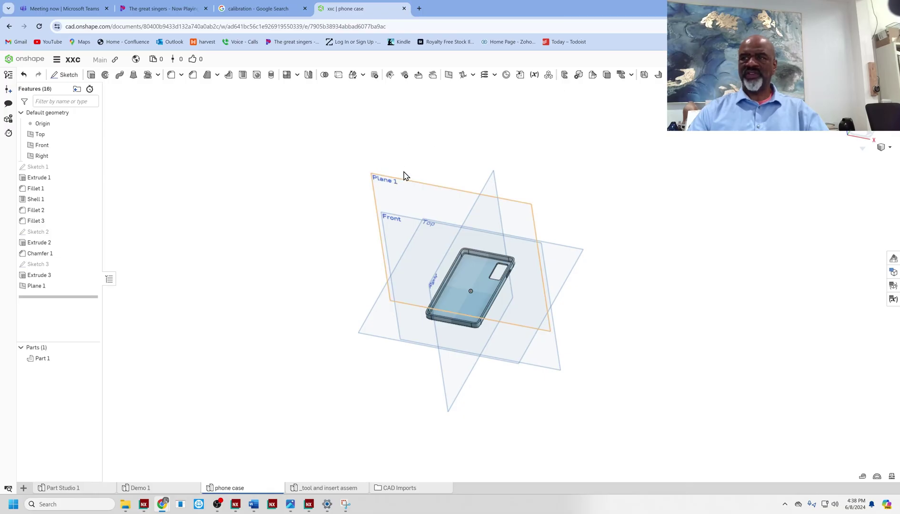
{"action": "left_click", "coordinate": [63, 75]}
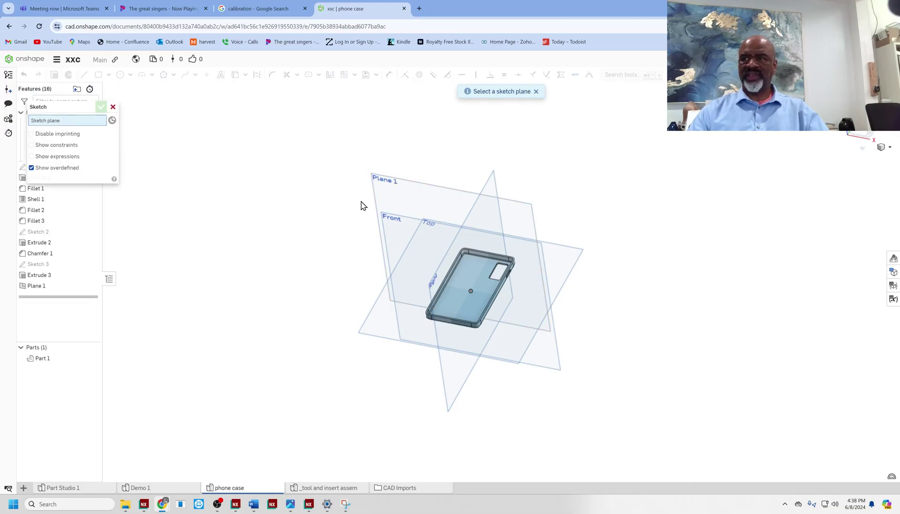
{"action": "left_click", "coordinate": [408, 186]}
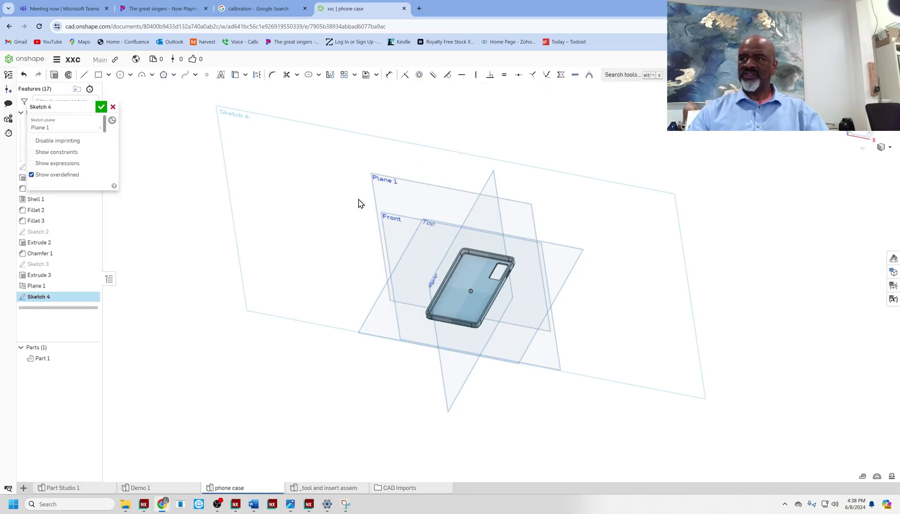
{"action": "right_click", "coordinate": [193, 207]}
{"action": "left_click", "coordinate": [220, 285]}
{"action": "scroll", "coordinate": [554, 289], "scroll_direction": "up", "scroll_amount": 10}
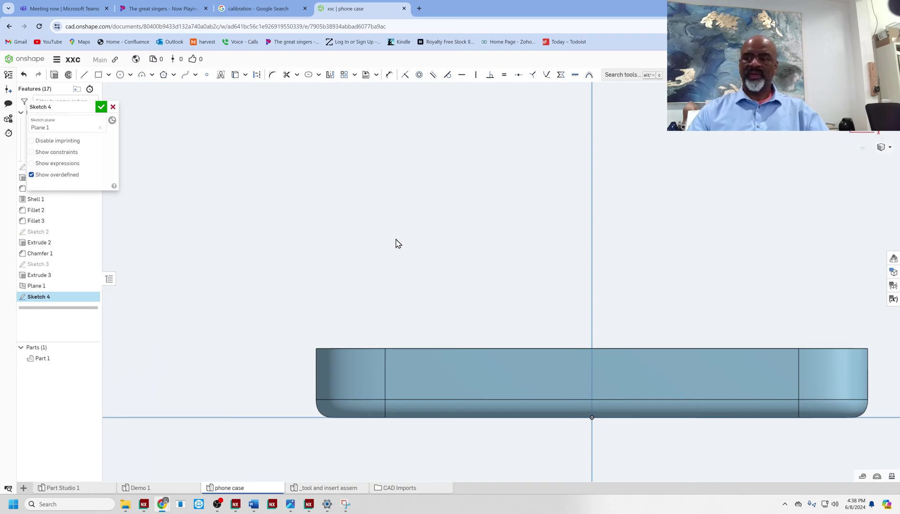
Sketch a small three-point arc of about 0.014 in radius starting at the rim's inner corner vertex on the plane
{"action": "key", "text": "Up"}
{"action": "key", "text": "Up"}
{"action": "key", "text": "Up"}
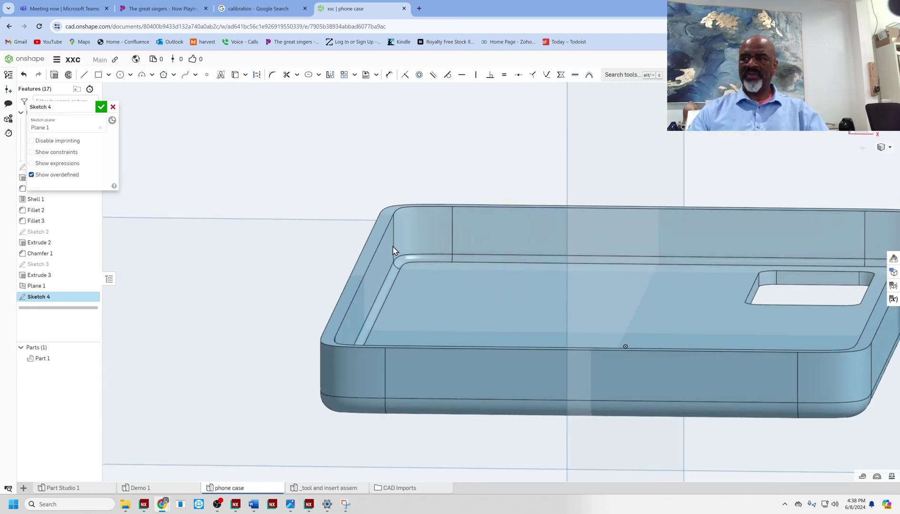
{"action": "scroll", "coordinate": [428, 191], "scroll_direction": "up", "scroll_amount": 5}
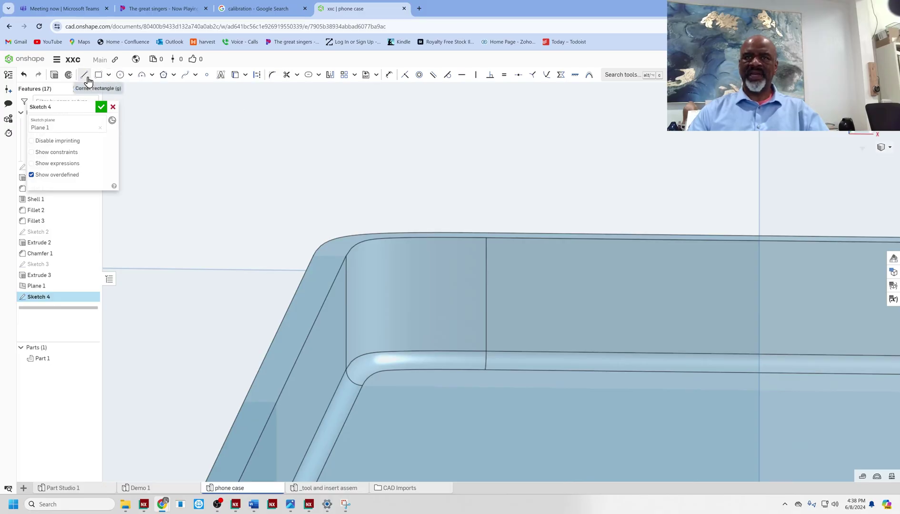
{"action": "left_click", "coordinate": [142, 76]}
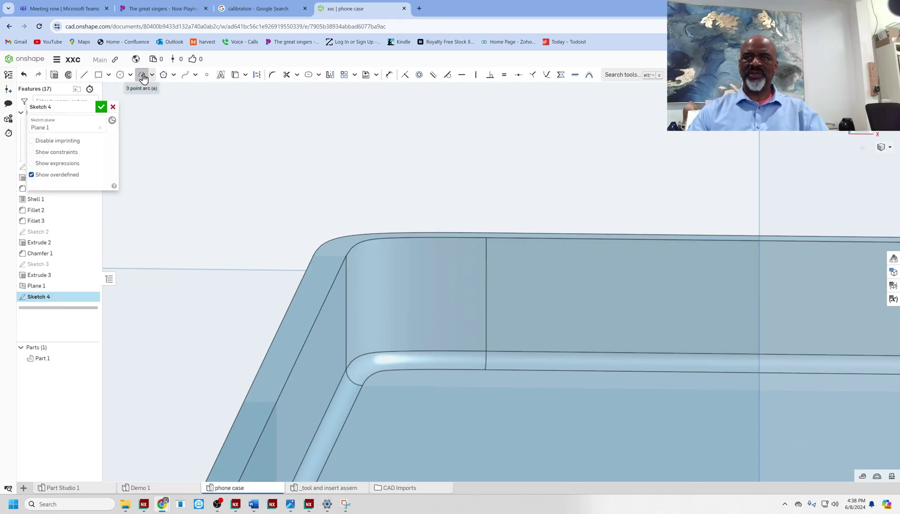
{"action": "left_click", "coordinate": [346, 256]}
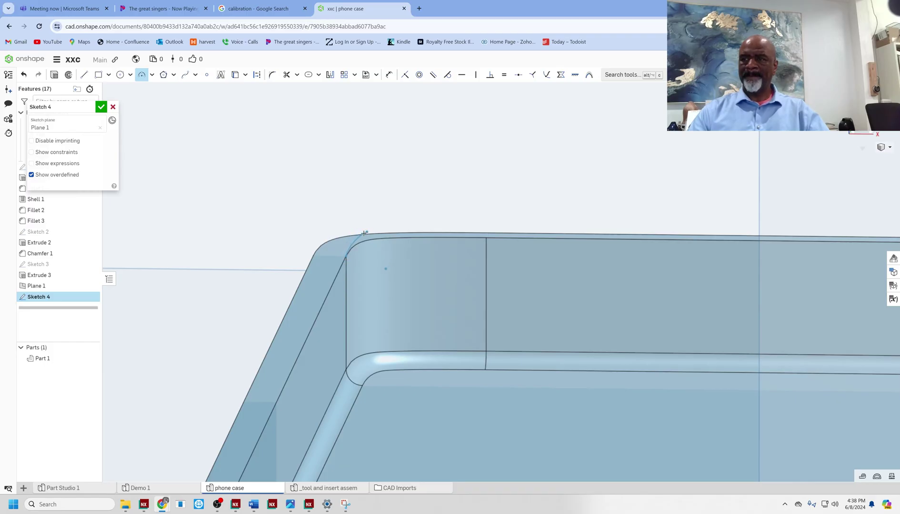
{"action": "scroll", "coordinate": [364, 233], "scroll_direction": "up", "scroll_amount": 3}
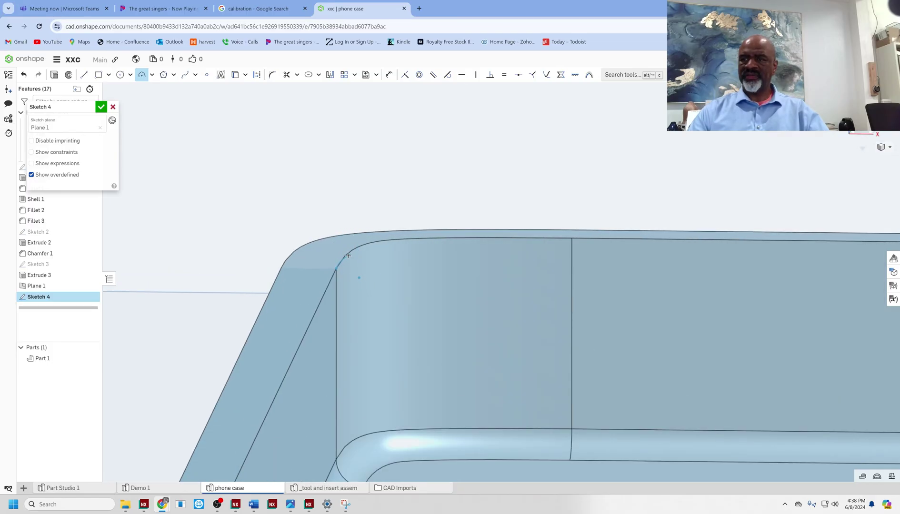
{"action": "scroll", "coordinate": [349, 256], "scroll_direction": "down", "scroll_amount": 2}
{"action": "scroll", "coordinate": [353, 258], "scroll_direction": "up", "scroll_amount": 3}
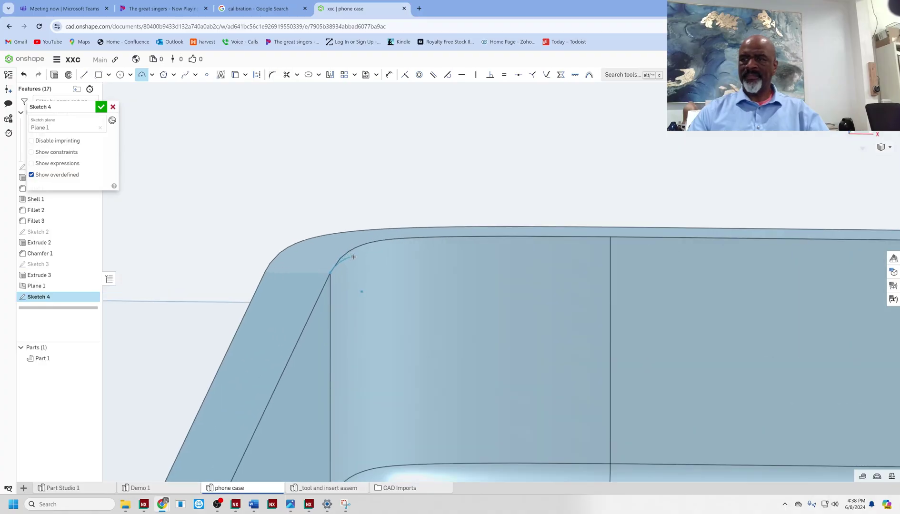
{"action": "left_click", "coordinate": [353, 256]}
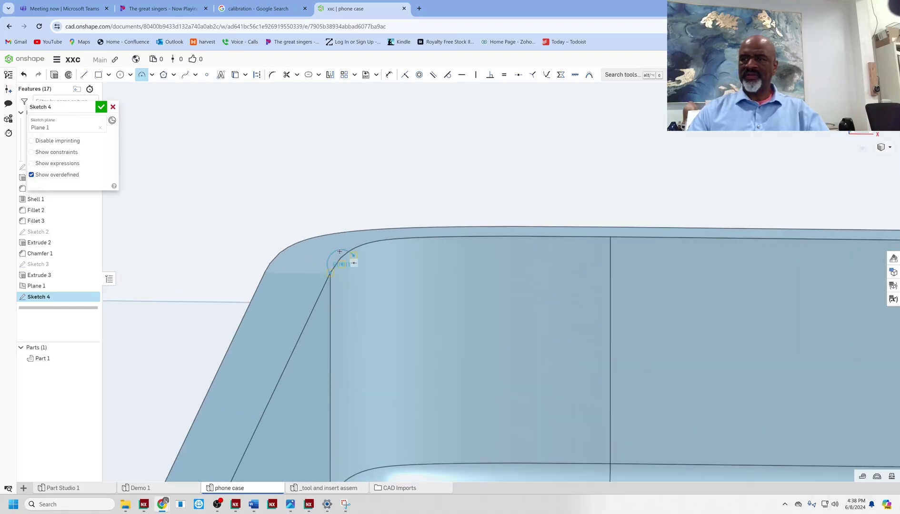
{"action": "left_click", "coordinate": [335, 259]}
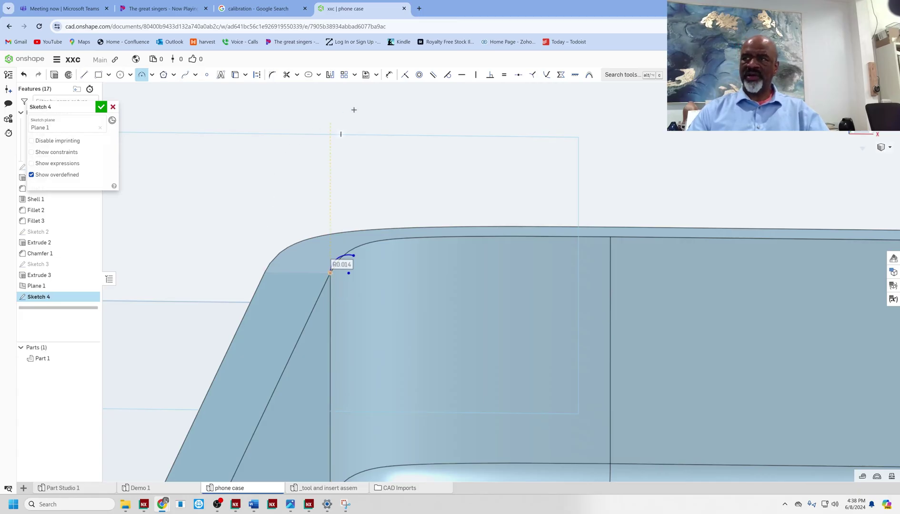
Constrain the small arc's free endpoint to lie vertically above its center point
{"action": "left_click", "coordinate": [476, 75]}
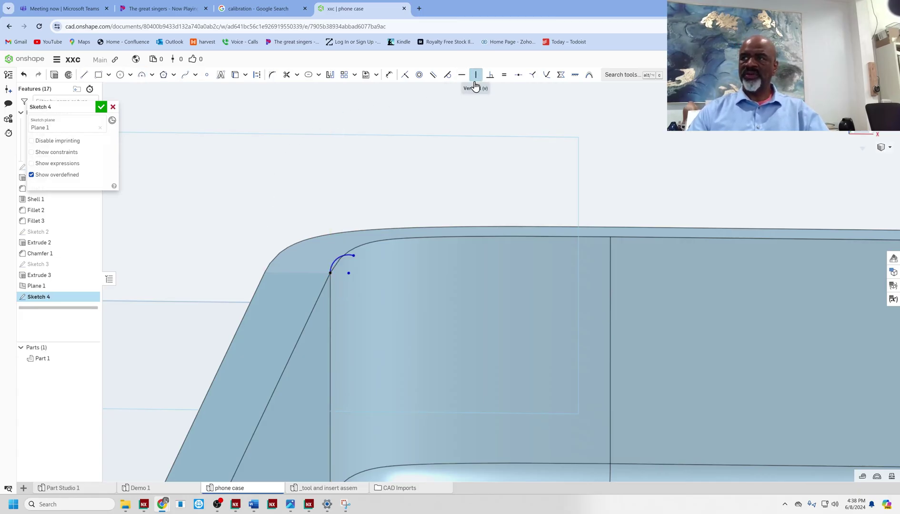
{"action": "key", "text": "d"}
{"action": "left_click", "coordinate": [348, 273]}
{"action": "key", "text": "Escape"}
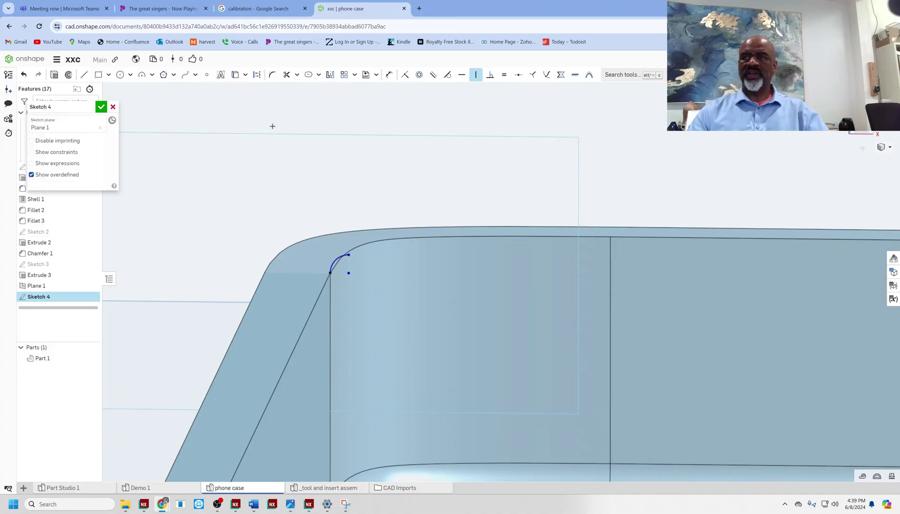
Draw a line across the rim's top face from the small arc's start to the outer edge vertex
{"action": "left_click", "coordinate": [84, 75]}
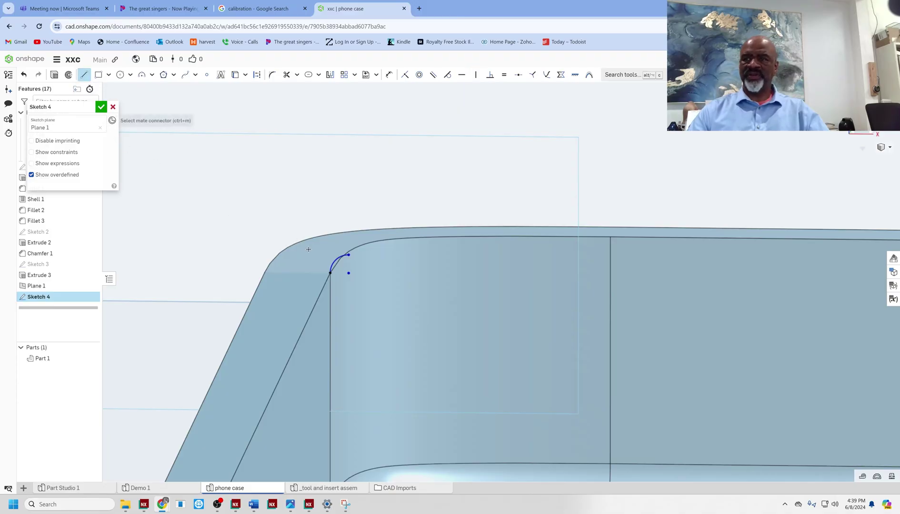
{"action": "left_click", "coordinate": [329, 273]}
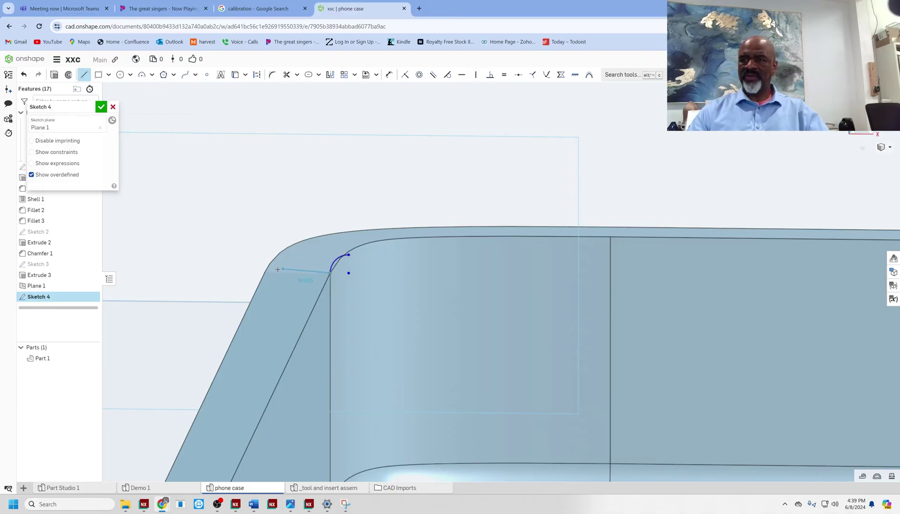
{"action": "left_click", "coordinate": [264, 272]}
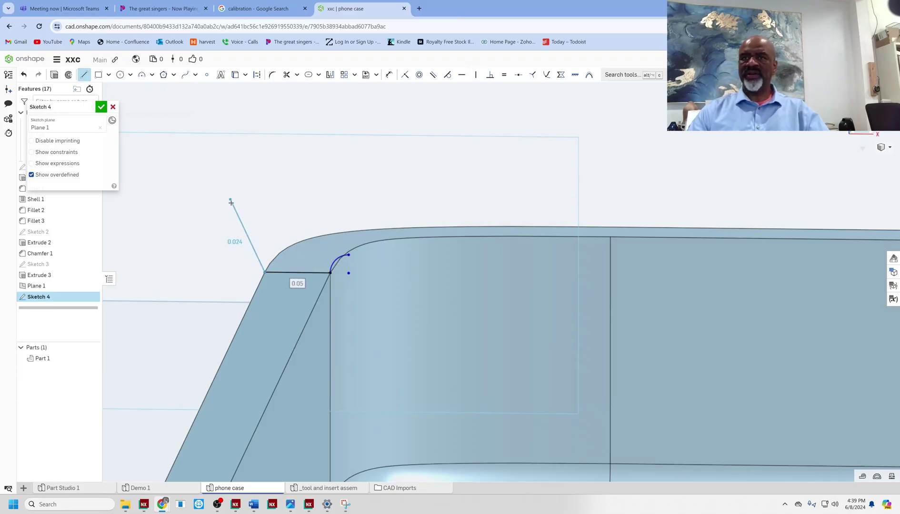
{"action": "key", "text": "t"}
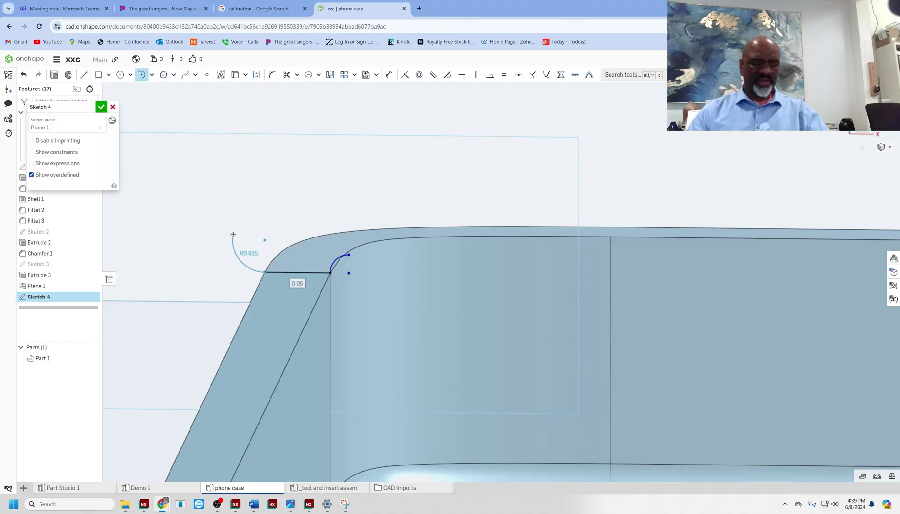
{"action": "key", "text": "Escape"}
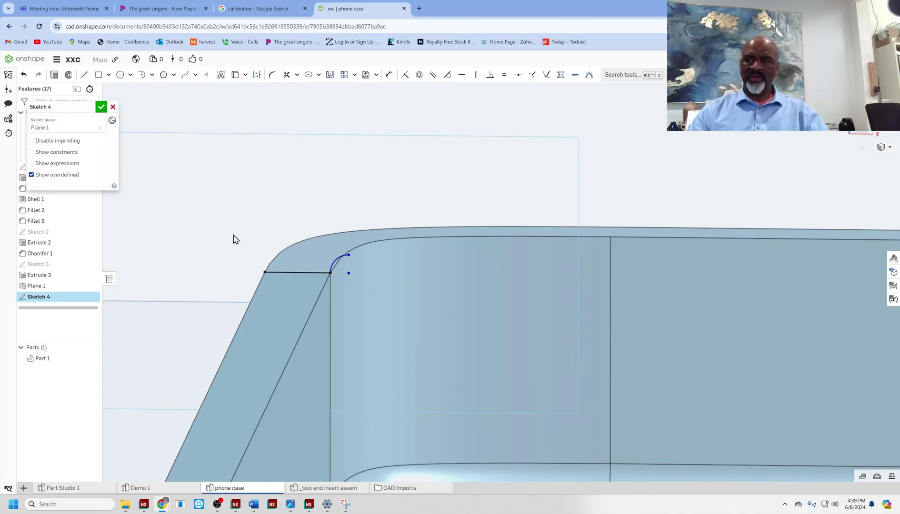
Sketch a larger three-point arc of about 0.052 in radius rising inward from the line's outer end above the rim
{"action": "left_click", "coordinate": [152, 77]}
{"action": "left_click", "coordinate": [160, 90]}
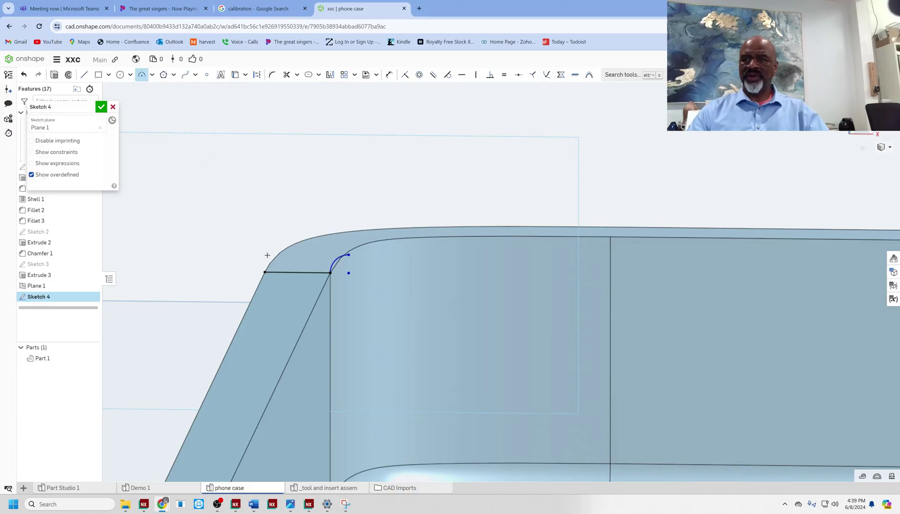
{"action": "left_click", "coordinate": [264, 271]}
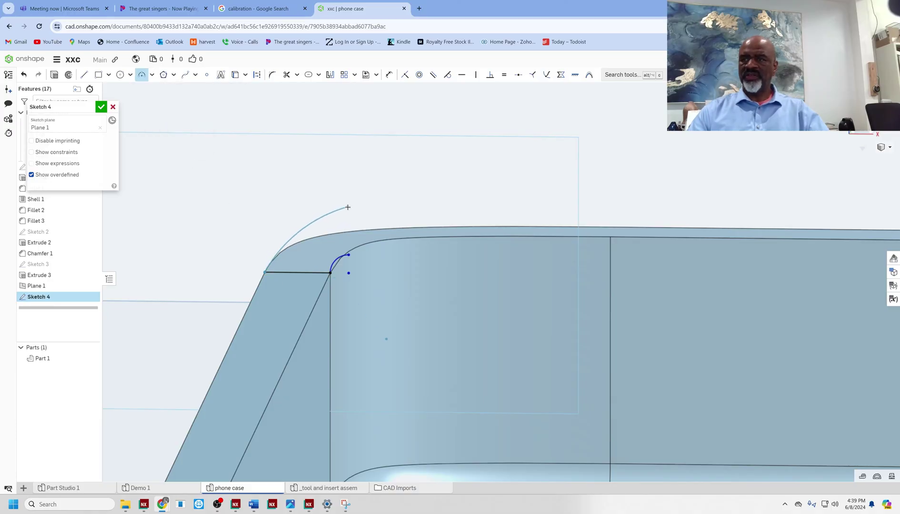
{"action": "left_click", "coordinate": [348, 207]}
{"action": "left_click", "coordinate": [307, 212]}
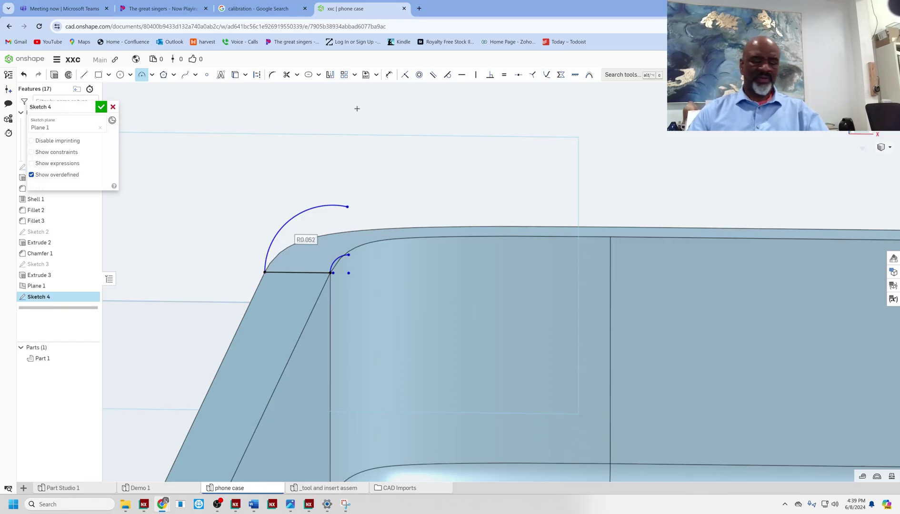
Try to make the large arc and the undimensioned small arc concentric
{"action": "left_click", "coordinate": [419, 75]}
{"action": "left_click", "coordinate": [328, 206]}
{"action": "left_click", "coordinate": [338, 259]}
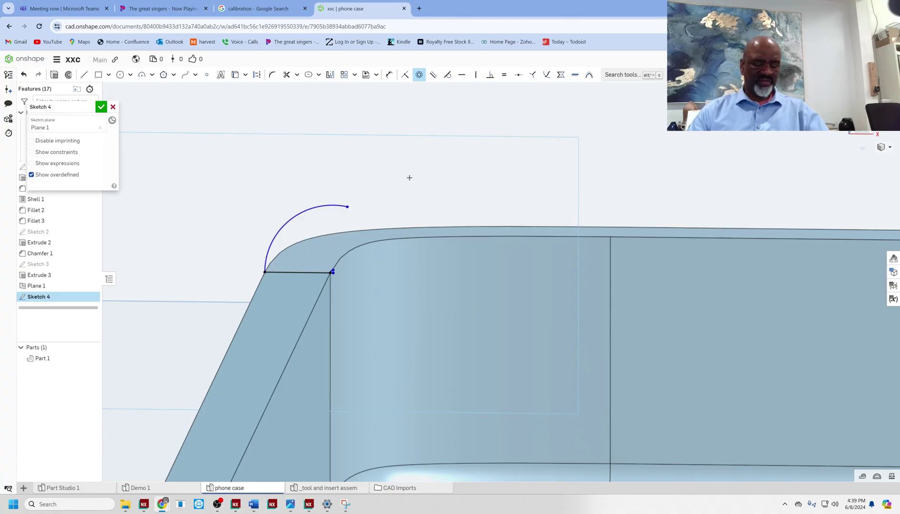
{"action": "key", "text": "ctrl+z"}
Dimension the small inner arc's radius as 0.01 in
{"action": "key", "text": "d"}
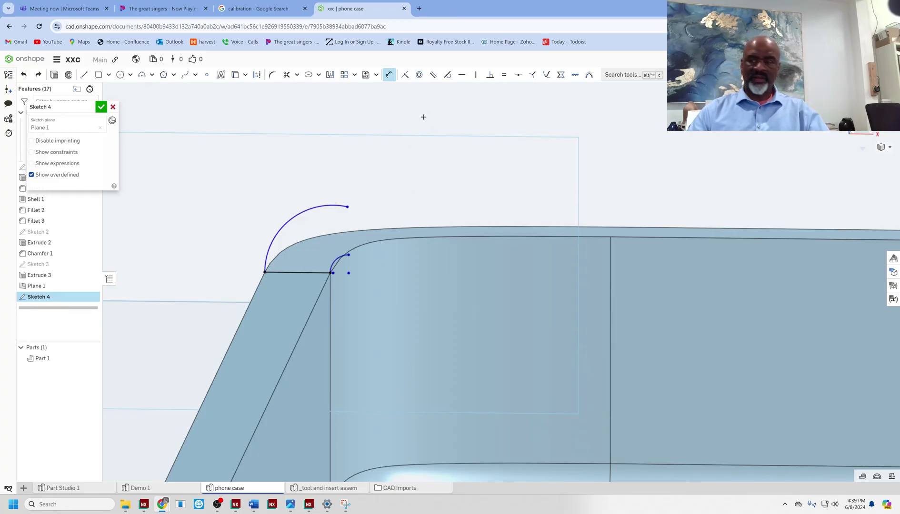
{"action": "left_click", "coordinate": [331, 256]}
{"action": "left_click", "coordinate": [312, 228]}
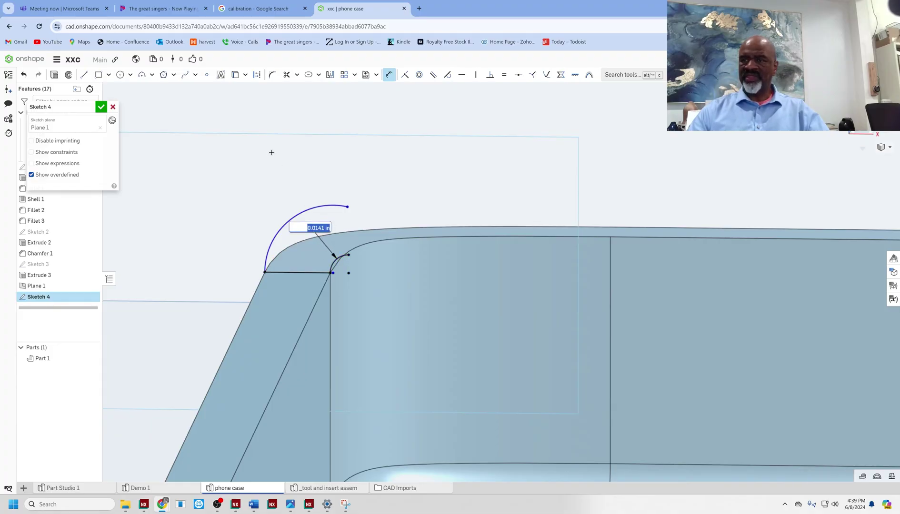
{"action": "type", "text": ".01"}
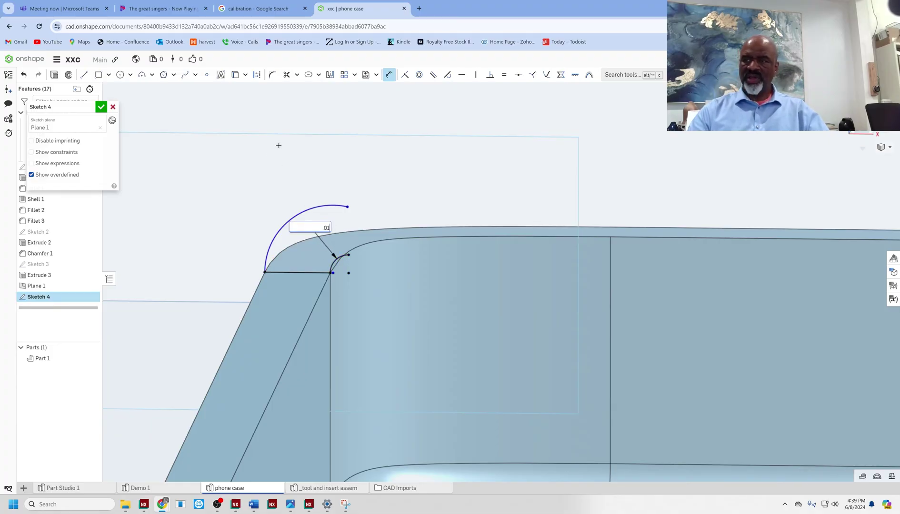
{"action": "key", "text": "Return"}
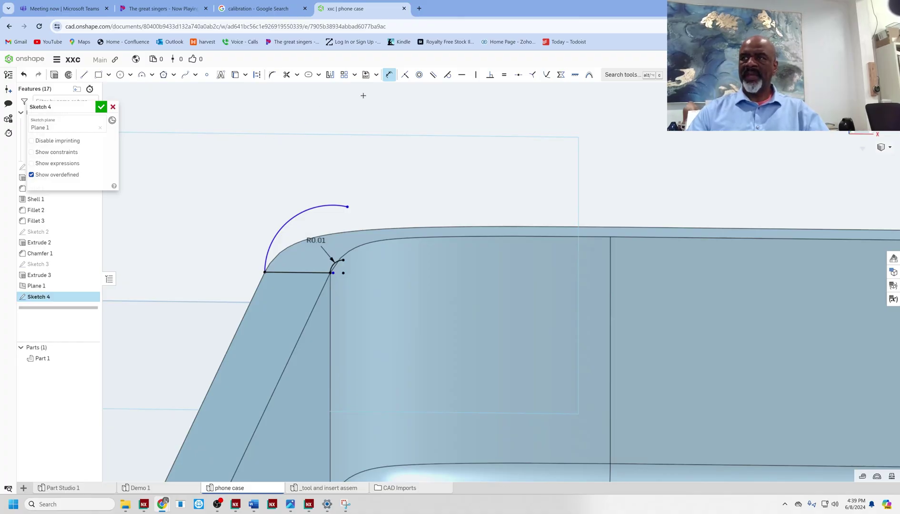
Make the large arc concentric with the small arc and align their free endpoints vertically
{"action": "left_click", "coordinate": [419, 75]}
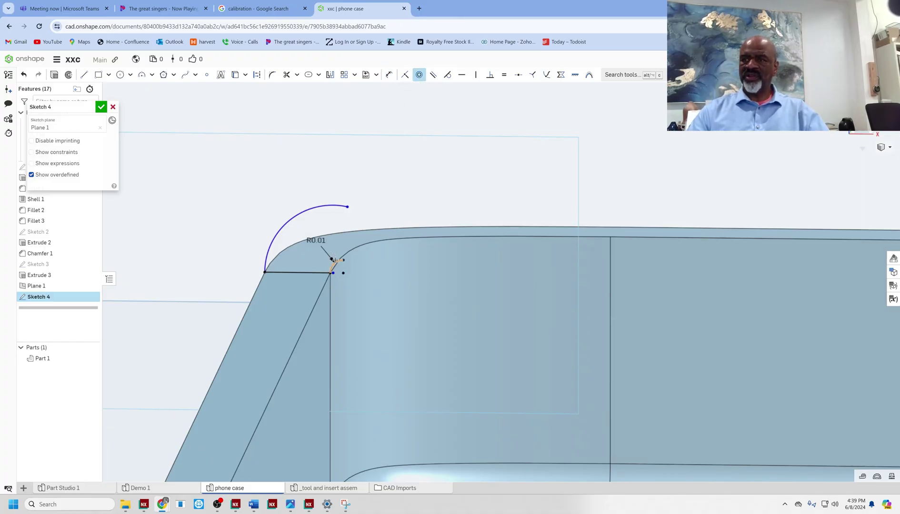
{"action": "left_click", "coordinate": [325, 223]}
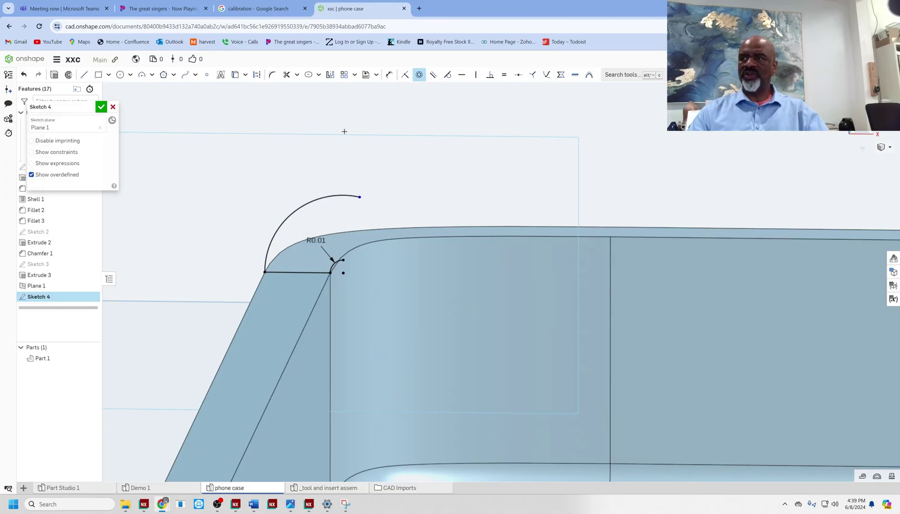
{"action": "left_click", "coordinate": [475, 75]}
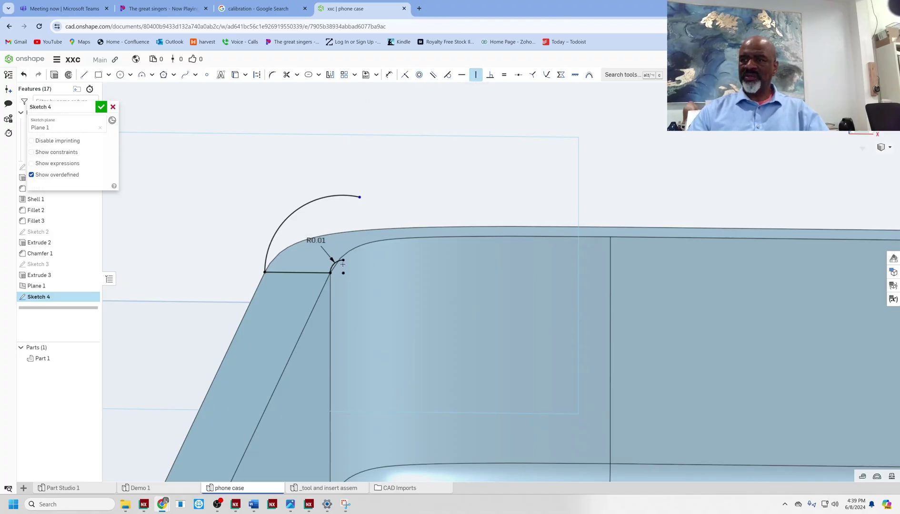
{"action": "left_click", "coordinate": [343, 260]}
{"action": "left_click", "coordinate": [359, 197]}
Close the lip profile with a line joining the free endpoints of the small and large arcs
{"action": "left_click", "coordinate": [85, 75]}
{"action": "left_click", "coordinate": [343, 260]}
{"action": "left_click", "coordinate": [344, 195]}
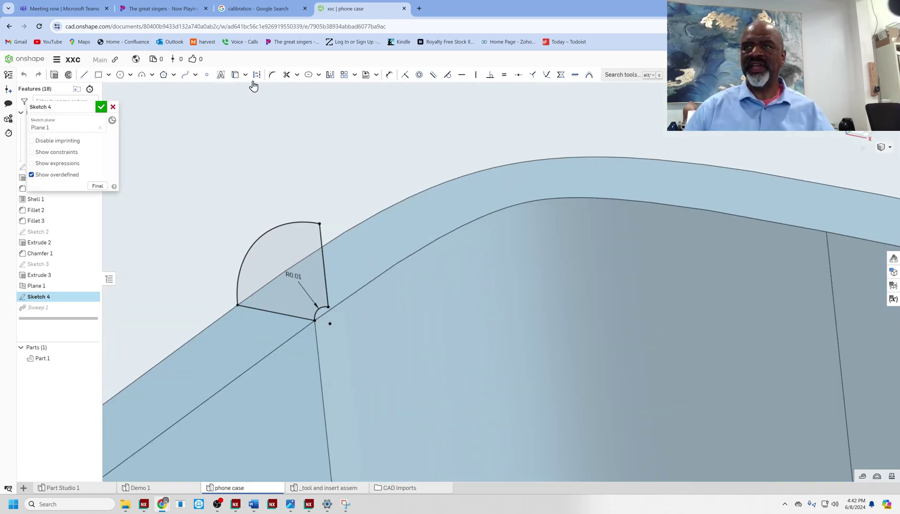
Add a 0.02 in sketch fillet at the corner between the large arc and the vertical closing line
{"action": "left_click", "coordinate": [272, 75]}
{"action": "left_click_drag", "start_coordinate": [359, 162], "coordinate": [361, 164]}
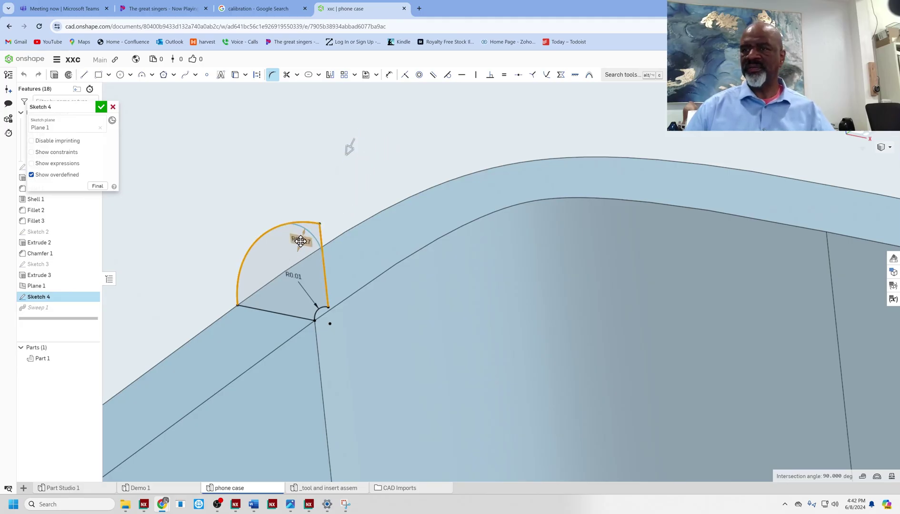
{"action": "double_click", "coordinate": [297, 239]}
{"action": "key", "text": "BackSpace"}
{"action": "type", "text": ".02"}
{"action": "key", "text": "Return"}
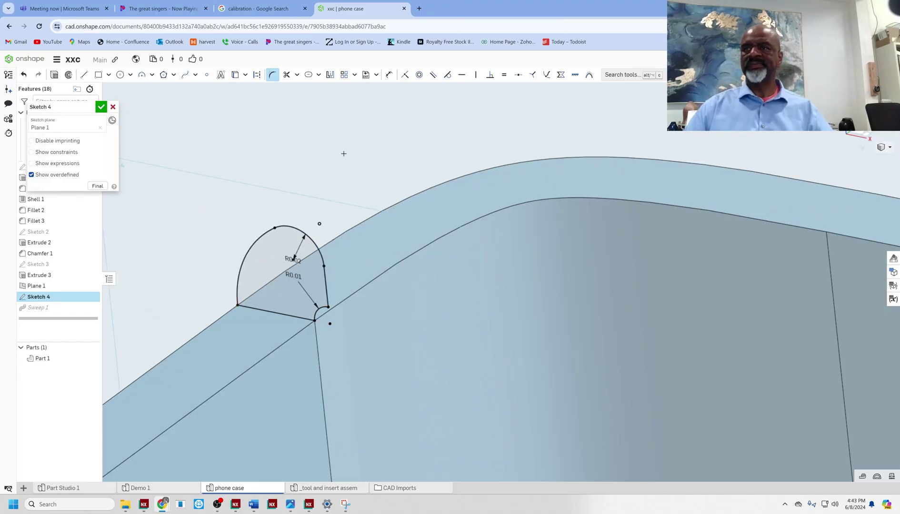
Accept the edited lip profile sketch to rebuild the sweep around the case rim
{"action": "left_click", "coordinate": [102, 108]}
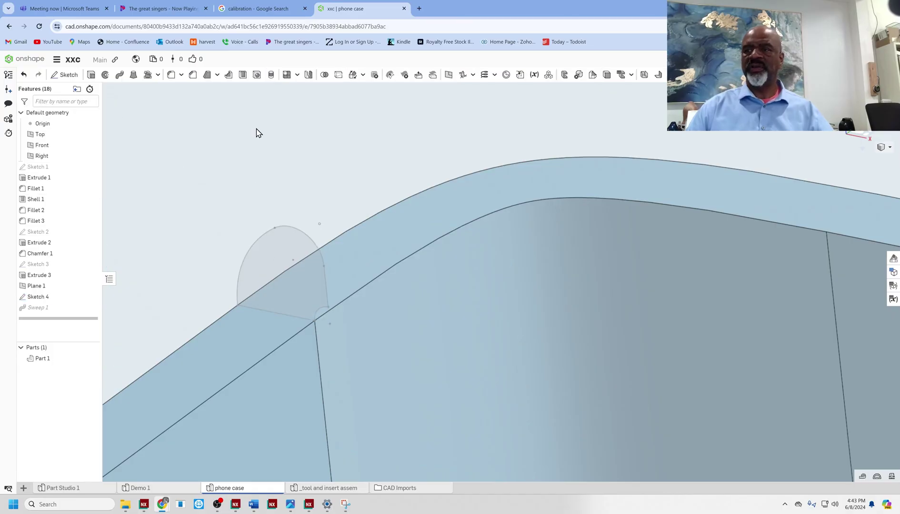
{"action": "scroll", "coordinate": [292, 136], "scroll_direction": "down", "scroll_amount": 10}
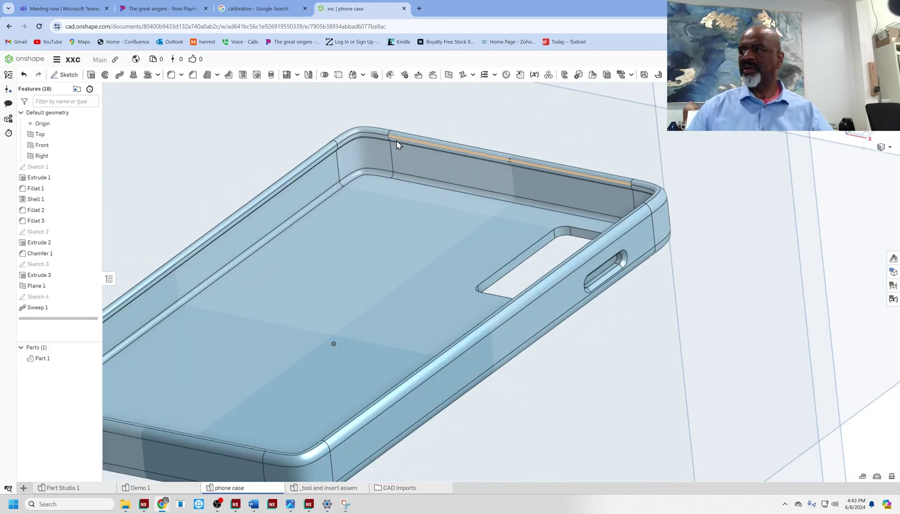
{"action": "scroll", "coordinate": [246, 194], "scroll_direction": "down", "scroll_amount": 5}
{"action": "mouse_move", "coordinate": [238, 188]}
{"action": "right_mouse_down"}
{"action": "mouse_move", "coordinate": [270, 187]}
{"action": "mouse_move", "coordinate": [290, 161]}
{"action": "mouse_move", "coordinate": [221, 187]}
{"action": "mouse_move", "coordinate": [215, 171]}
{"action": "mouse_move", "coordinate": [226, 163]}
{"action": "mouse_move", "coordinate": [241, 189]}
{"action": "mouse_move", "coordinate": [208, 315]}
{"action": "mouse_move", "coordinate": [147, 275]}
{"action": "mouse_move", "coordinate": [145, 251]}
{"action": "mouse_move", "coordinate": [163, 223]}
{"action": "mouse_move", "coordinate": [203, 199]}
{"action": "mouse_move", "coordinate": [173, 169]}
{"action": "right_mouse_up"}
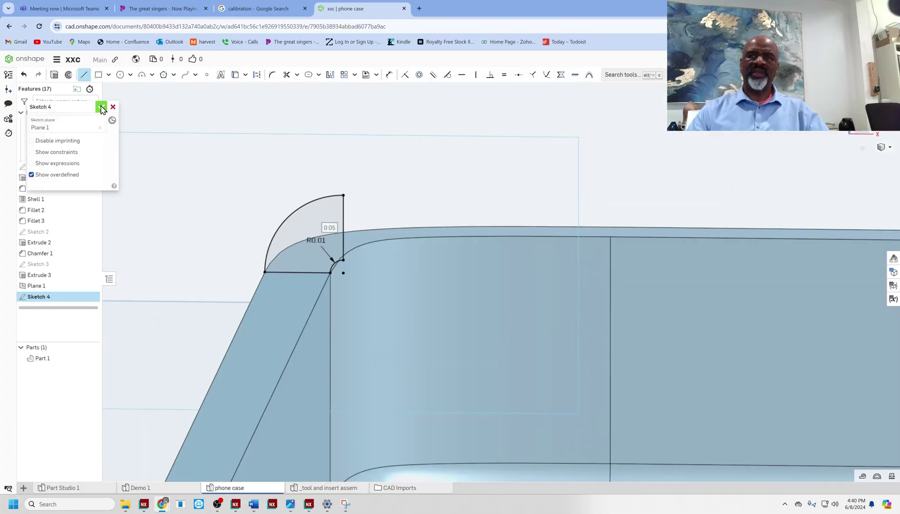
Close the lip profile sketch and start a solid sweep with its closed region as the profile
{"action": "left_click", "coordinate": [115, 106]}
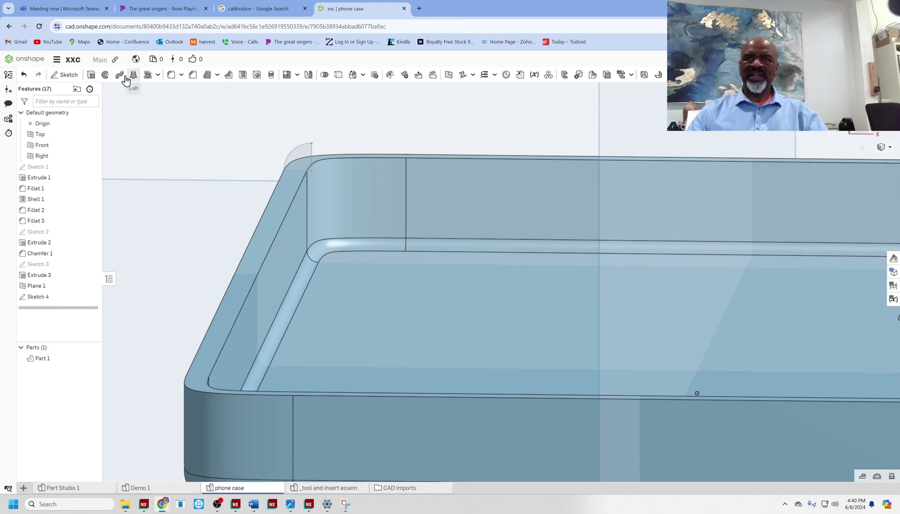
{"action": "left_click", "coordinate": [119, 76]}
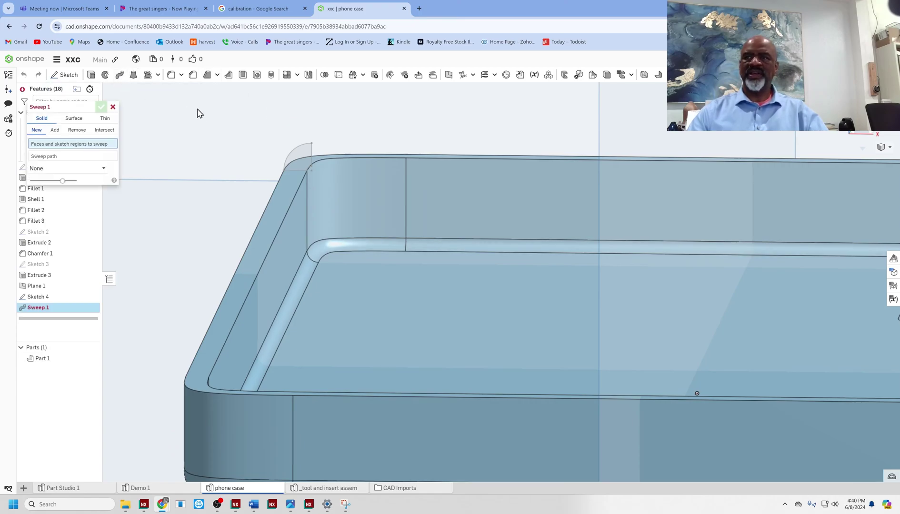
{"action": "left_click", "coordinate": [304, 154]}
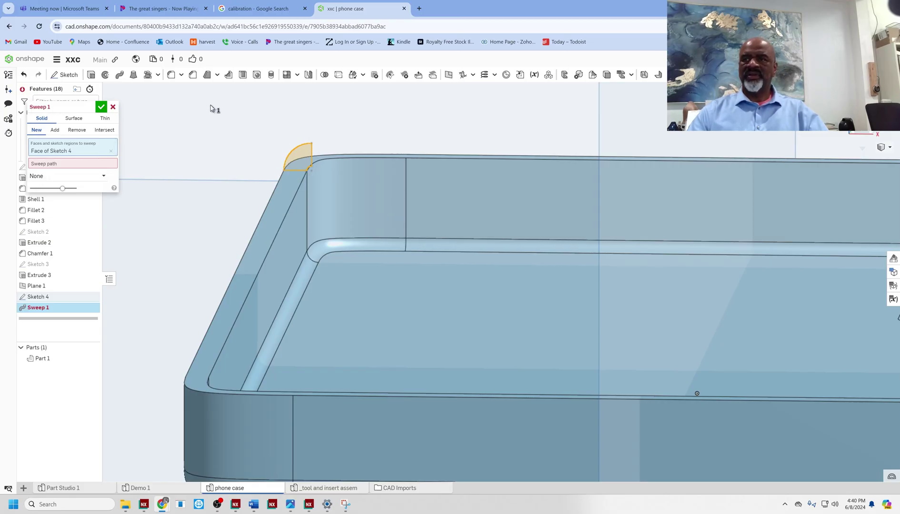
{"action": "scroll", "coordinate": [211, 108], "scroll_direction": "up", "scroll_amount": 3}
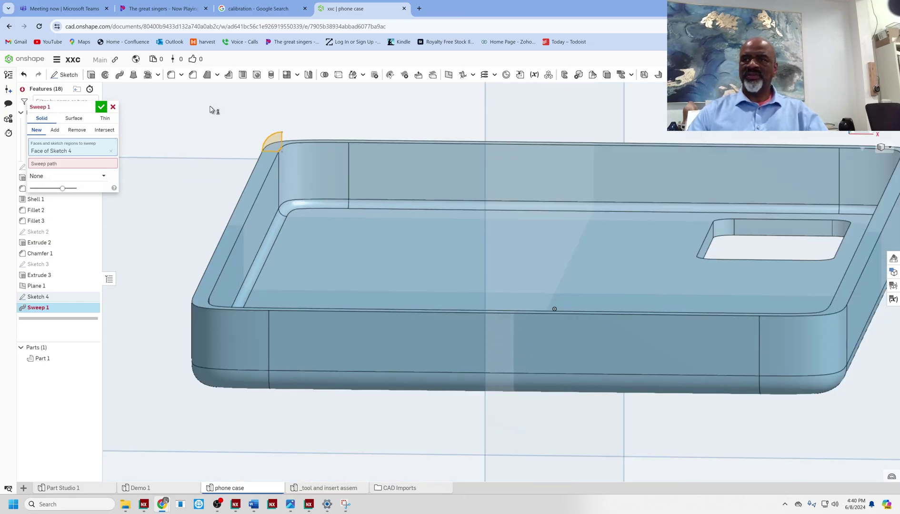
Complete the sweep along the connected inner top rim edges all around the case, adding the lip to the existing part
{"action": "left_click", "coordinate": [61, 165]}
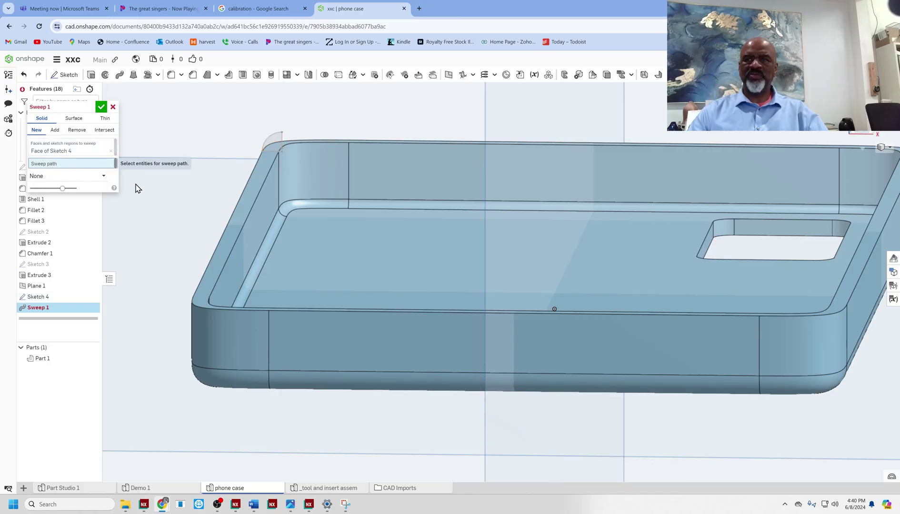
{"action": "left_click", "coordinate": [274, 161]}
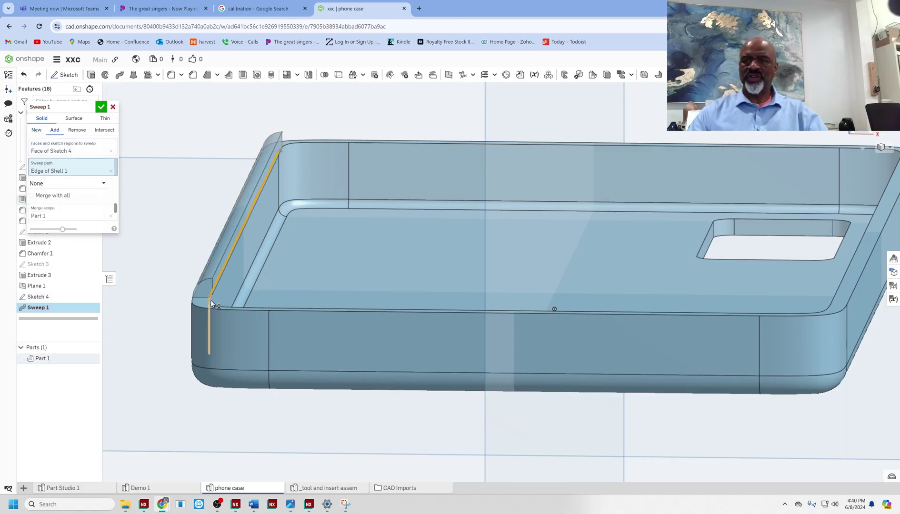
{"action": "left_click", "coordinate": [256, 311]}
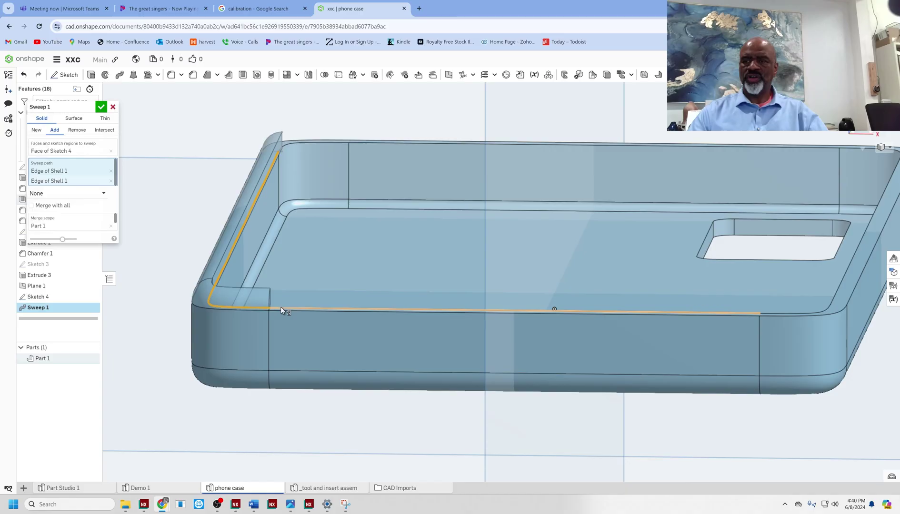
{"action": "left_click", "coordinate": [281, 308]}
{"action": "left_click", "coordinate": [760, 307]}
{"action": "left_click", "coordinate": [878, 181]}
{"action": "scroll", "coordinate": [856, 193], "scroll_direction": "up", "scroll_amount": 5}
{"action": "left_click", "coordinate": [855, 194]}
{"action": "scroll", "coordinate": [491, 157], "scroll_direction": "down", "scroll_amount": 5}
{"action": "left_click", "coordinate": [491, 158]}
{"action": "scroll", "coordinate": [491, 157], "scroll_direction": "up", "scroll_amount": 4}
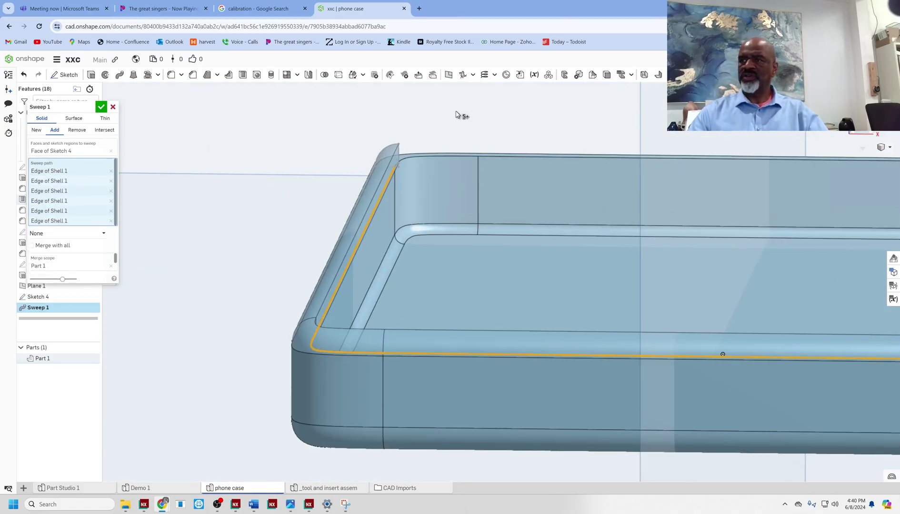
{"action": "scroll", "coordinate": [404, 126], "scroll_direction": "down", "scroll_amount": 3}
{"action": "left_click", "coordinate": [424, 144]}
{"action": "left_click", "coordinate": [101, 107]}
Examine the swept lip around the rim and the case from its open and back sides
{"action": "right_click_drag", "start_coordinate": [101, 106], "coordinate": [574, 100]}
{"action": "scroll", "coordinate": [470, 193], "scroll_direction": "up", "scroll_amount": 5}
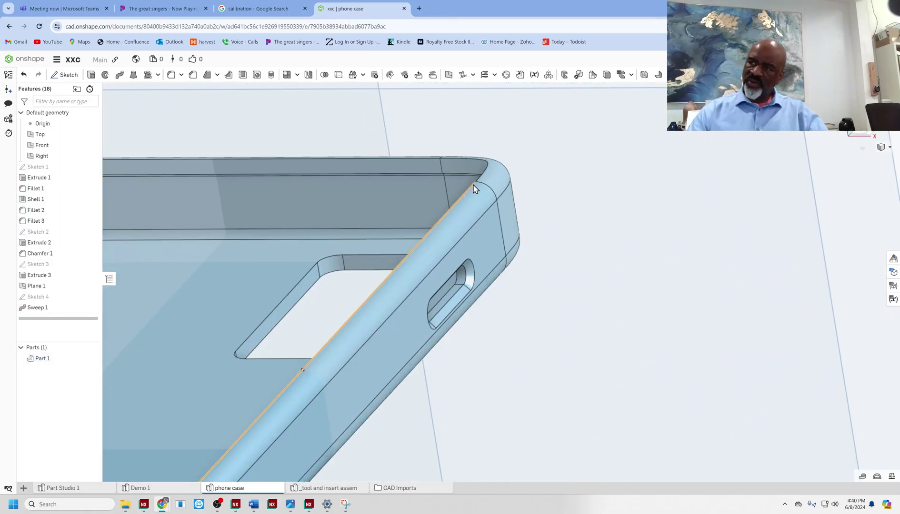
{"action": "scroll", "coordinate": [333, 157], "scroll_direction": "down", "scroll_amount": 5}
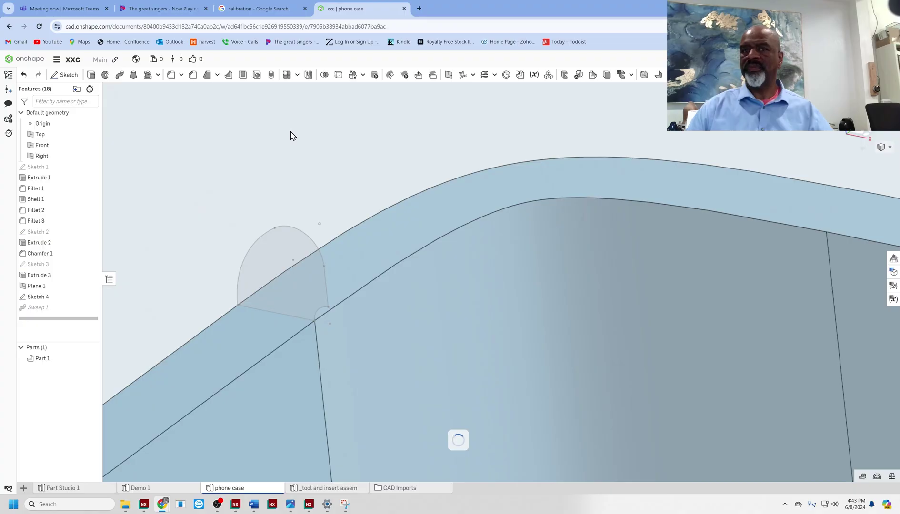
{"action": "scroll", "coordinate": [294, 132], "scroll_direction": "down", "scroll_amount": 5}
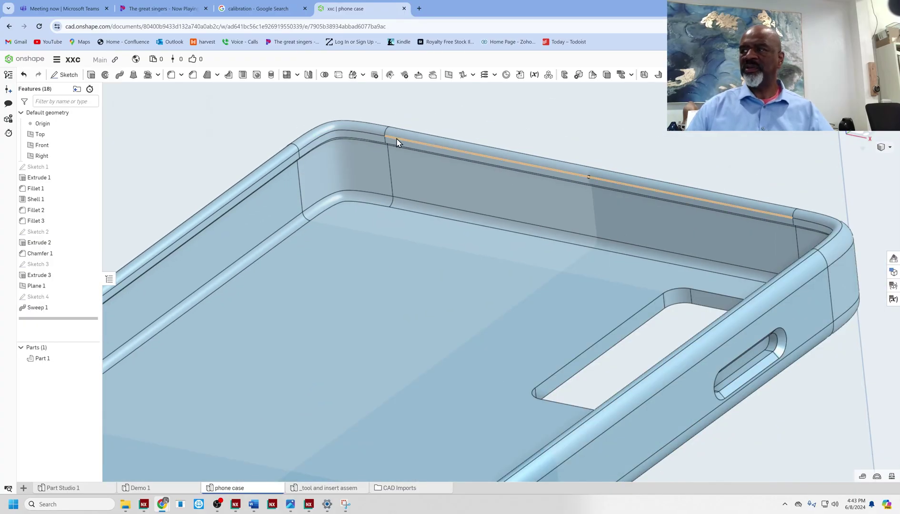
{"action": "scroll", "coordinate": [381, 135], "scroll_direction": "down", "scroll_amount": 5}
{"action": "right_click_drag", "start_coordinate": [238, 189], "coordinate": [281, 213]}
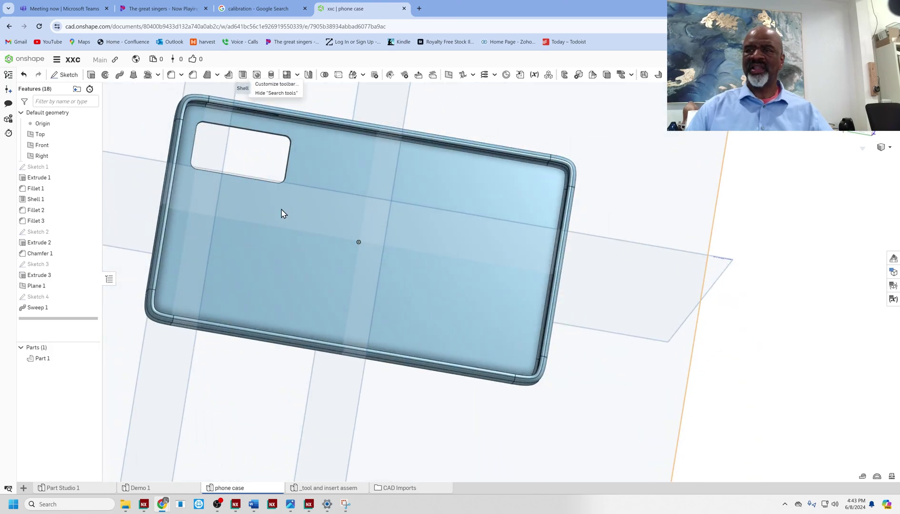
{"action": "right_click", "coordinate": [330, 317]}
{"action": "left_click", "coordinate": [638, 258]}
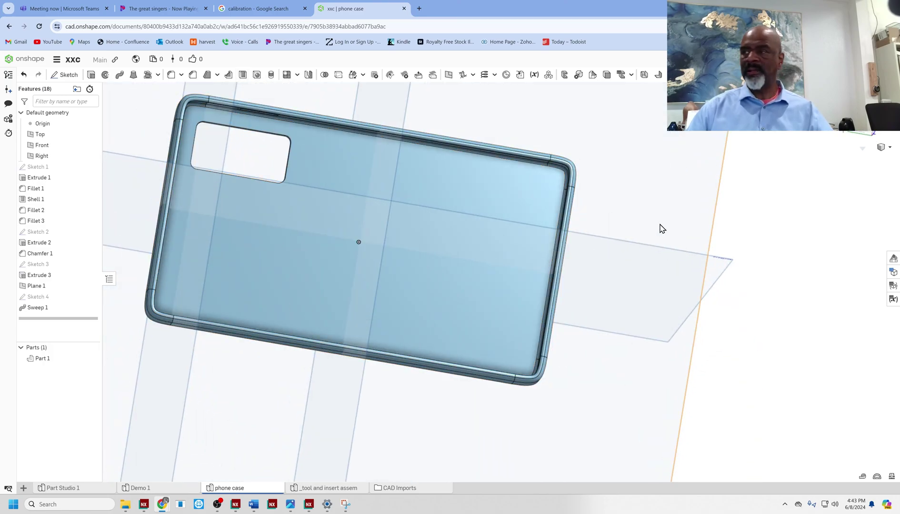
{"action": "right_click_drag", "start_coordinate": [641, 184], "coordinate": [543, 245]}
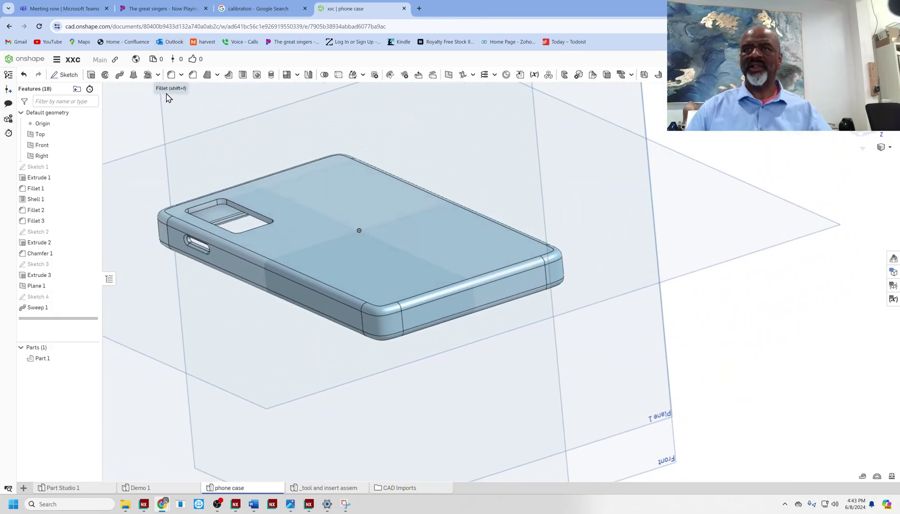
Chamfer the camera cutout's outer edge with an equal distance of 0.02 in and tangent propagation
{"action": "left_click", "coordinate": [193, 79]}
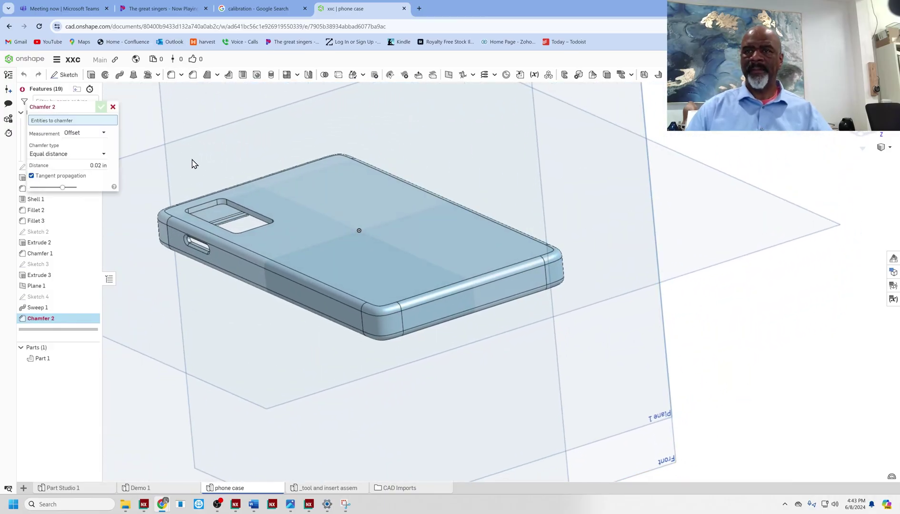
{"action": "scroll", "coordinate": [197, 168], "scroll_direction": "up", "scroll_amount": 3}
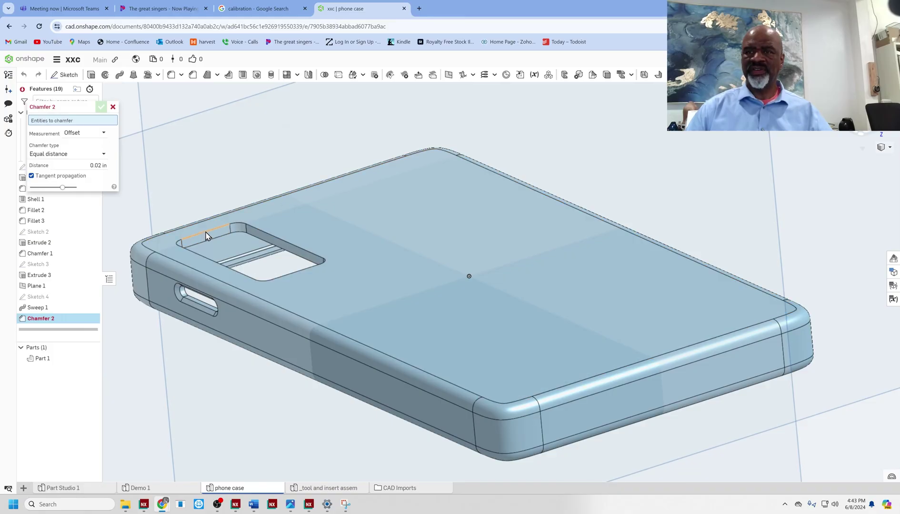
{"action": "left_click", "coordinate": [203, 232]}
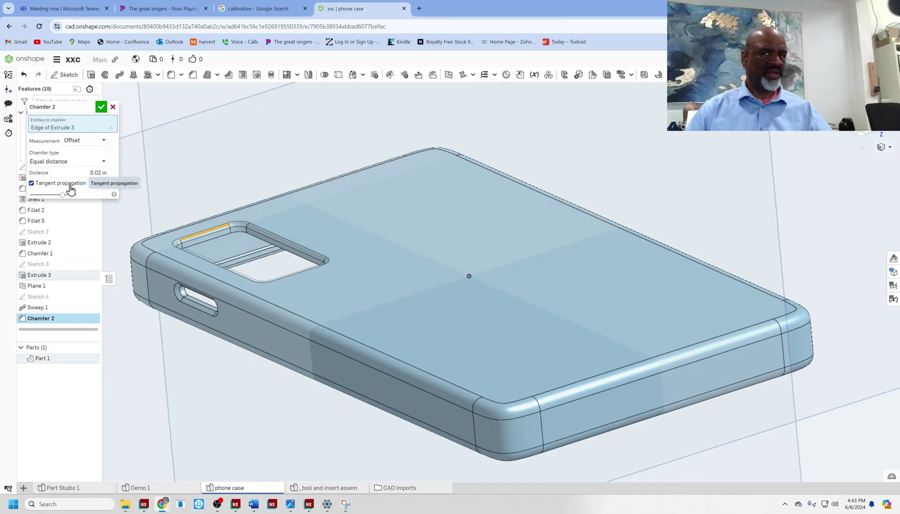
{"action": "left_click", "coordinate": [101, 106]}
Change the phone case part's appearance to the purple palette colour 981FAC
{"action": "right_click_drag", "start_coordinate": [228, 150], "coordinate": [199, 215]}
{"action": "scroll", "coordinate": [257, 218], "scroll_direction": "up", "scroll_amount": 5}
{"action": "scroll", "coordinate": [257, 218], "scroll_direction": "down", "scroll_amount": 3}
{"action": "scroll", "coordinate": [199, 214], "scroll_direction": "down", "scroll_amount": 3}
{"action": "scroll", "coordinate": [199, 214], "scroll_direction": "down", "scroll_amount": 2}
{"action": "right_click_drag", "start_coordinate": [535, 161], "coordinate": [562, 212]}
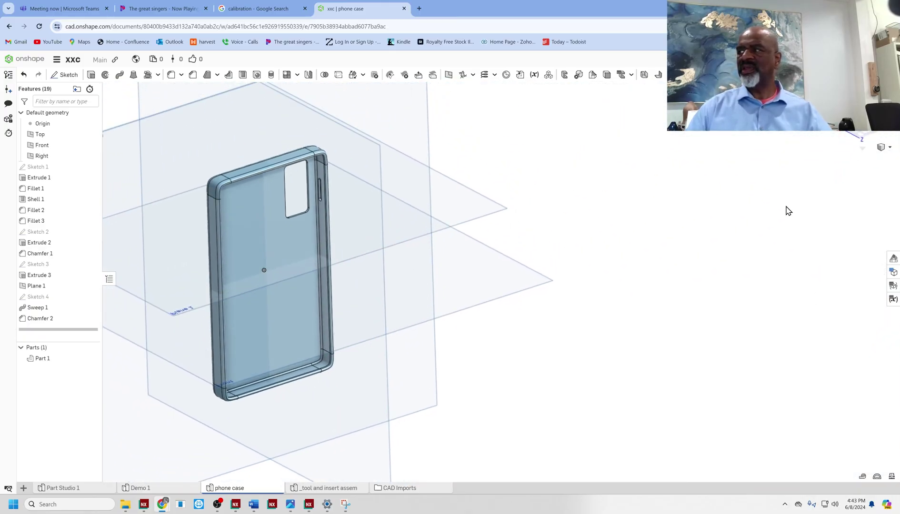
{"action": "left_click", "coordinate": [894, 260]}
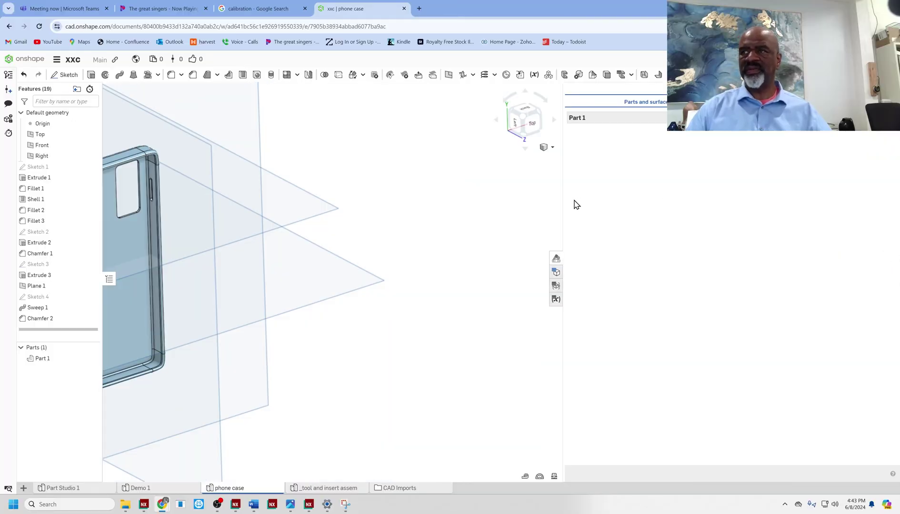
{"action": "right_click", "coordinate": [605, 122]}
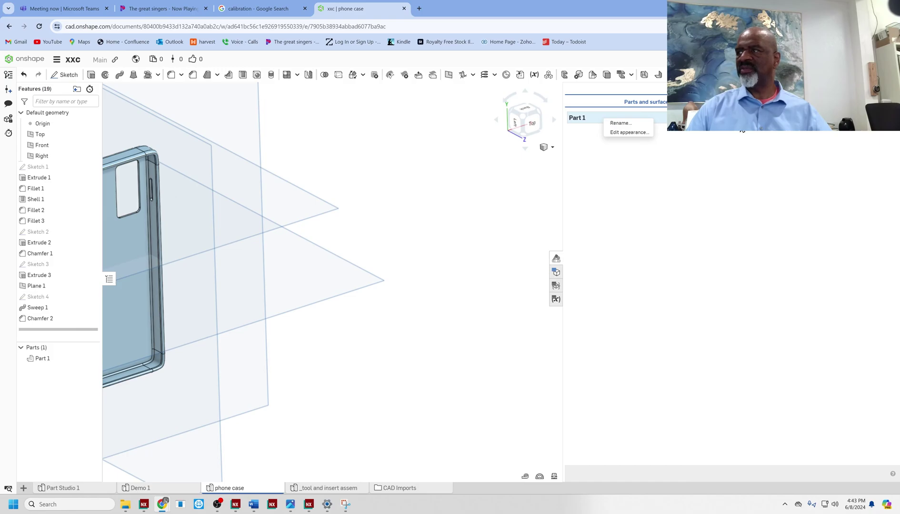
{"action": "left_click", "coordinate": [629, 132]}
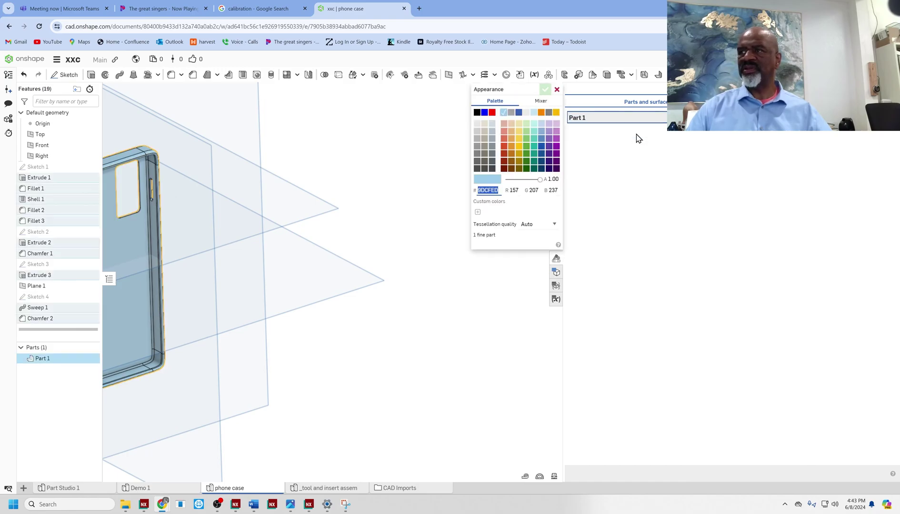
{"action": "left_click", "coordinate": [556, 147]}
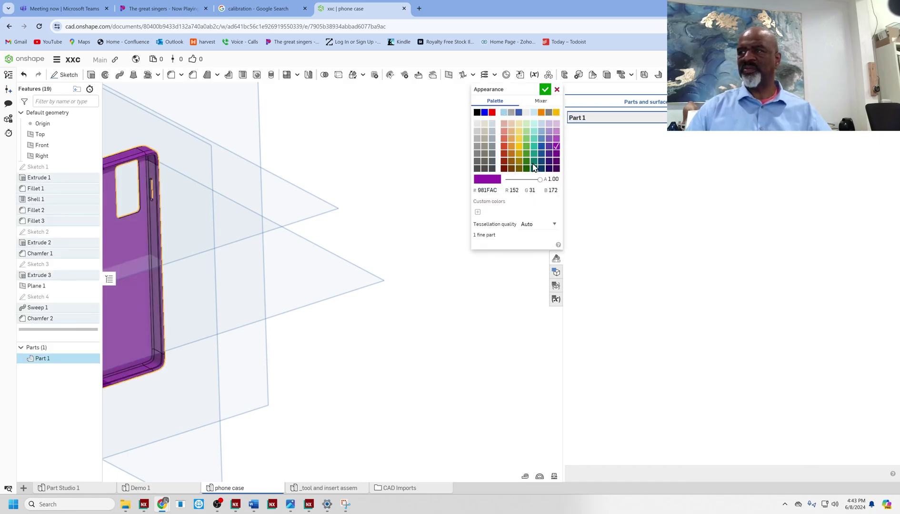
{"action": "left_click", "coordinate": [545, 89]}
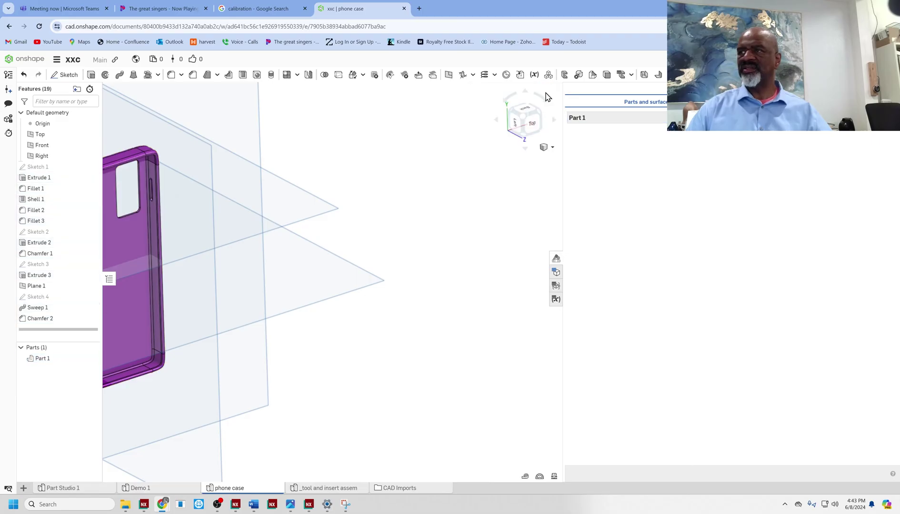
Close the appearance settings and examine the coloured case from its back side
{"action": "left_click", "coordinate": [545, 148]}
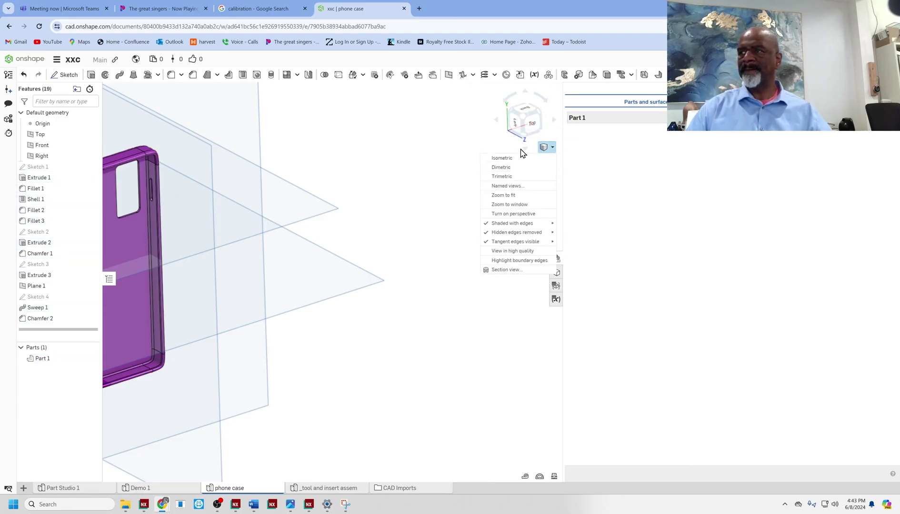
{"action": "left_click", "coordinate": [428, 295]}
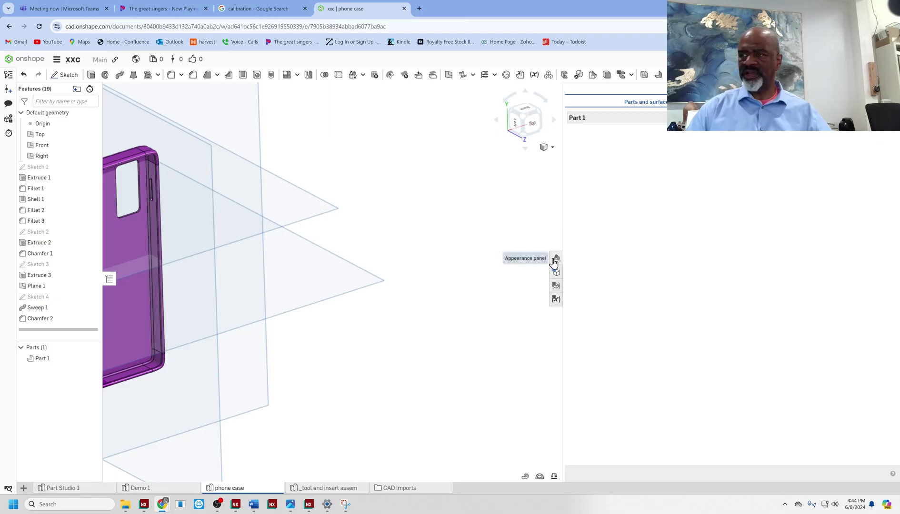
{"action": "left_click", "coordinate": [553, 263]}
{"action": "right_click_drag", "start_coordinate": [499, 193], "coordinate": [422, 189]}
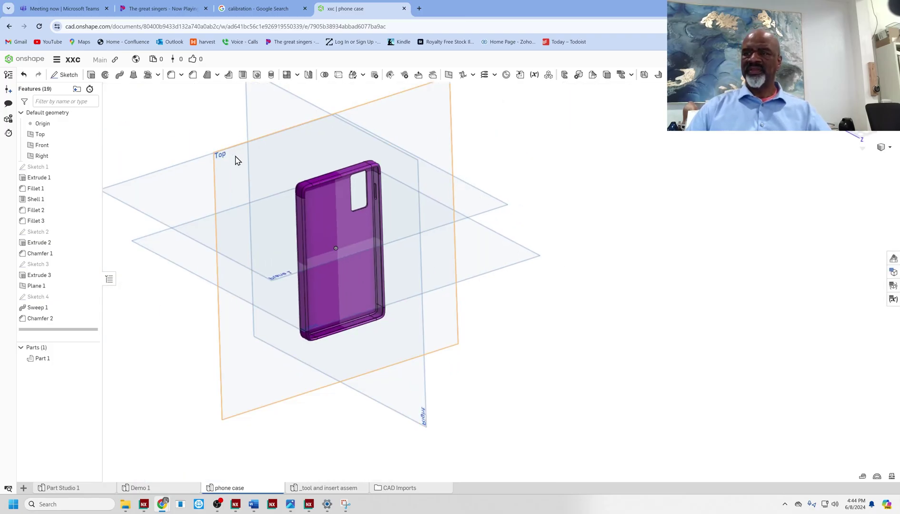
{"action": "scroll", "coordinate": [238, 159], "scroll_direction": "up", "scroll_amount": 3}
{"action": "right_click_drag", "start_coordinate": [273, 227], "coordinate": [233, 260]}
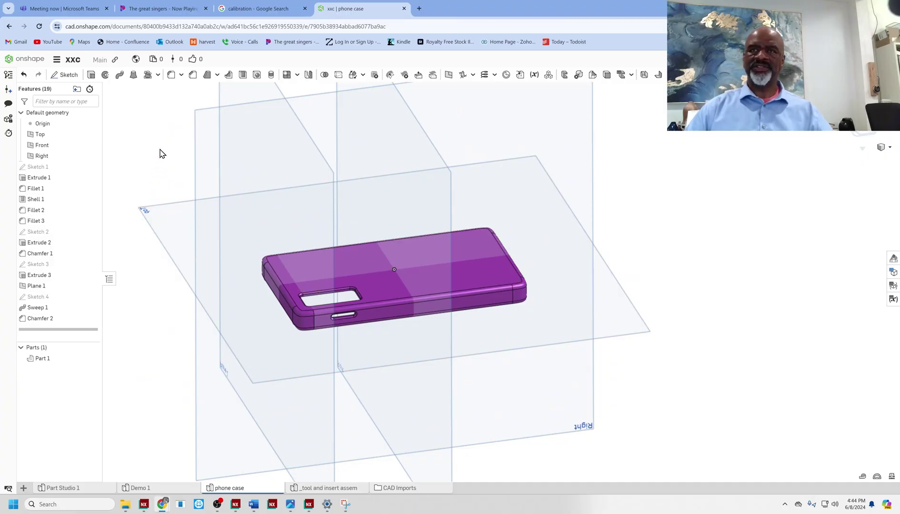
{"action": "right_click_drag", "start_coordinate": [594, 318], "coordinate": [611, 307]}
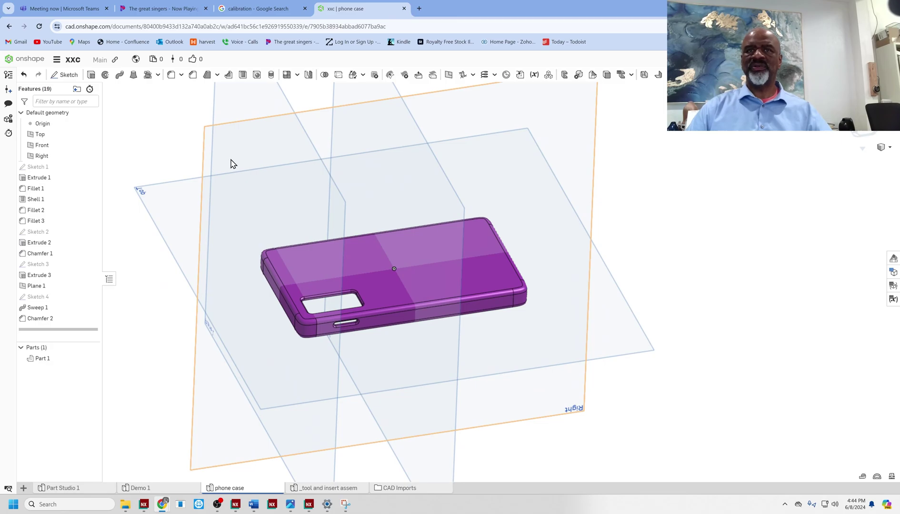
Start a sketch on the Right plane and view it normal to the sketch plane
{"action": "left_click", "coordinate": [65, 75]}
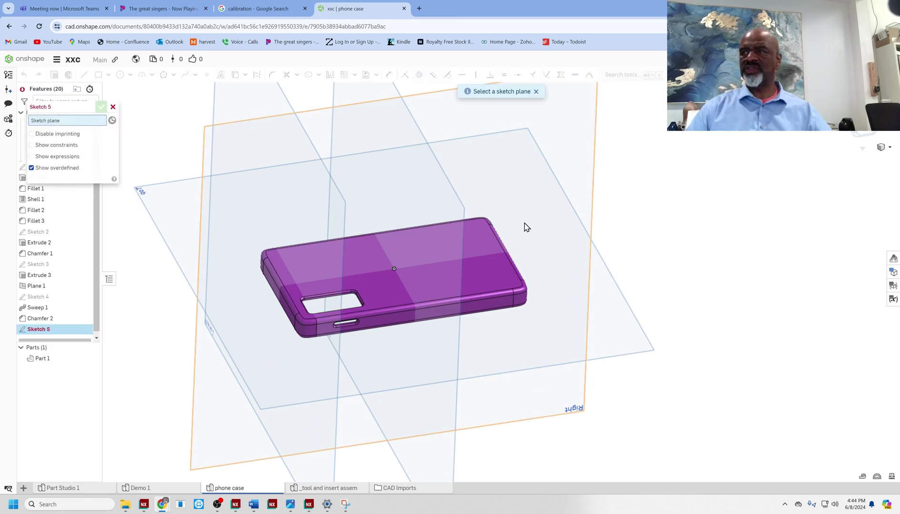
{"action": "left_click", "coordinate": [594, 185]}
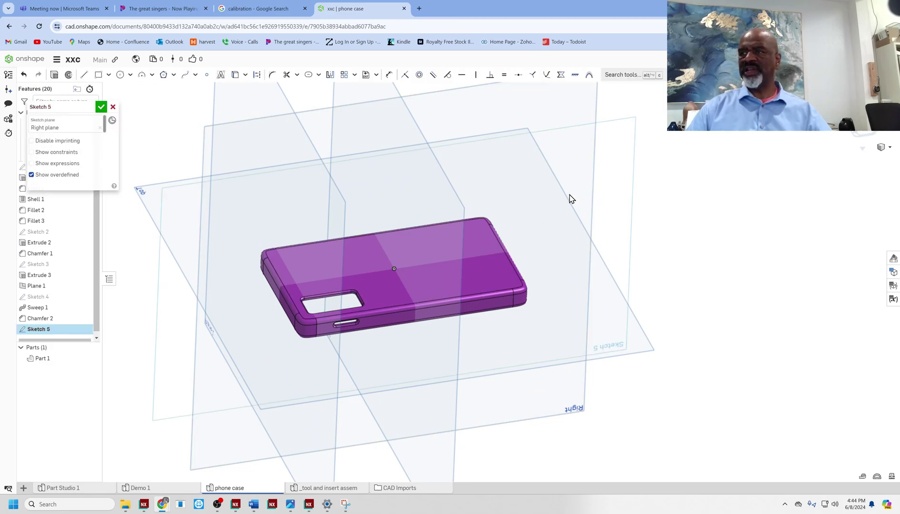
{"action": "right_click", "coordinate": [695, 233]}
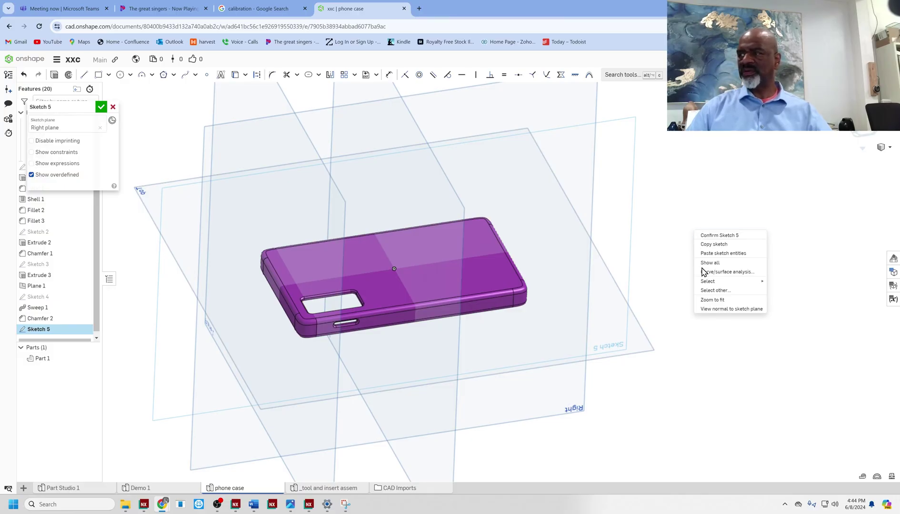
{"action": "left_click", "coordinate": [714, 310]}
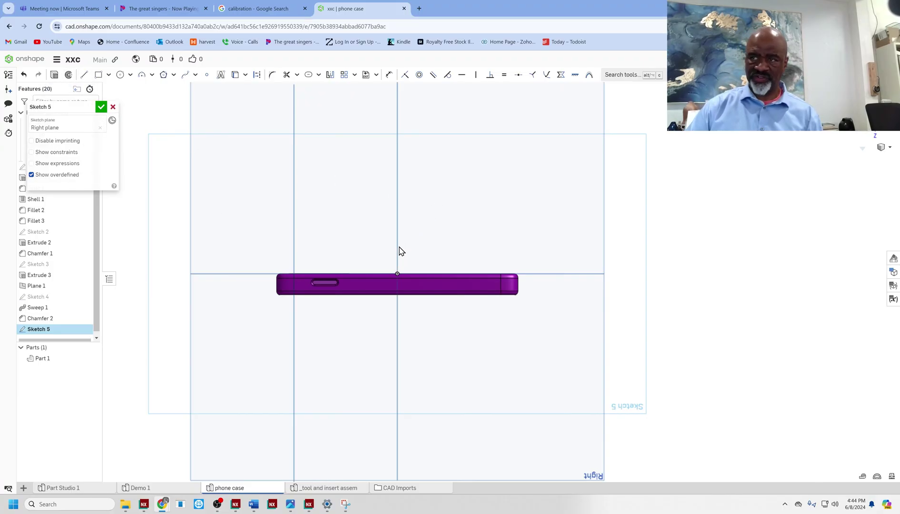
Sketch three connected lines above the case near the origin: about 0.4 in up, 0.72 in across and 0.145 in down
{"action": "left_click", "coordinate": [84, 75]}
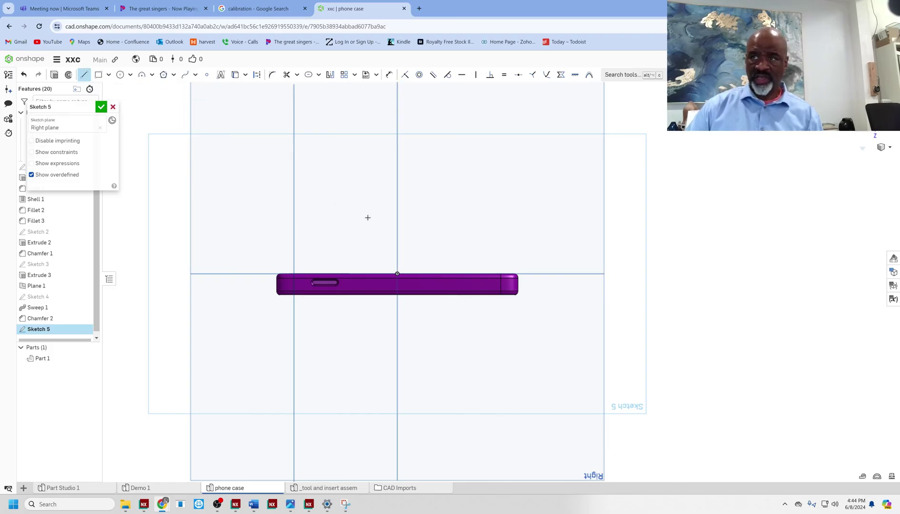
{"action": "left_click", "coordinate": [398, 273]}
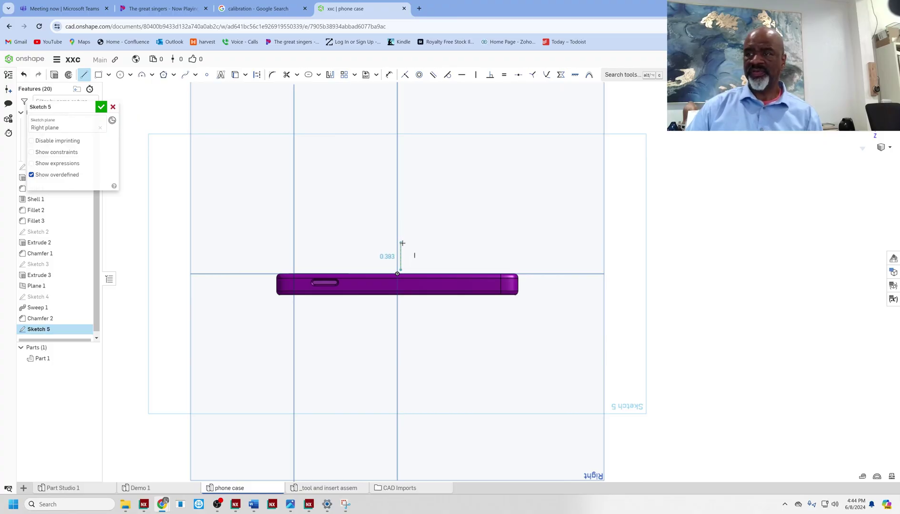
{"action": "left_click", "coordinate": [401, 243]}
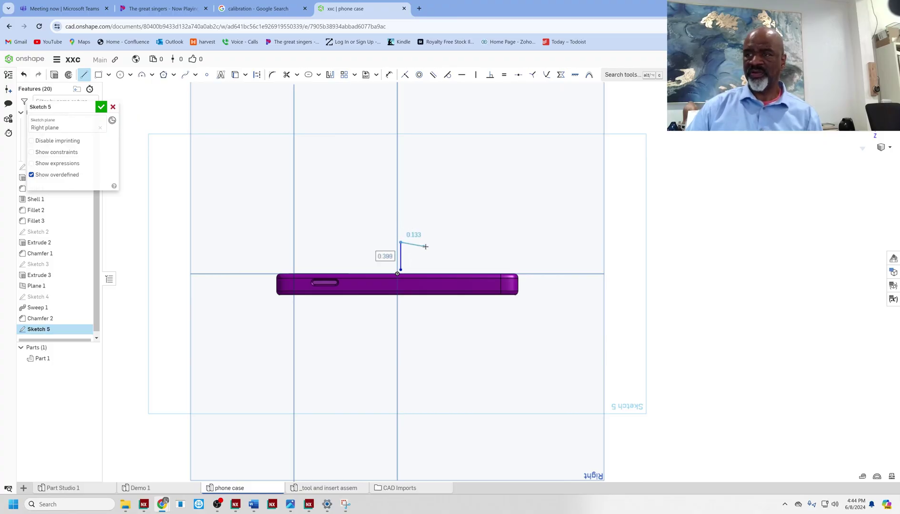
{"action": "left_click", "coordinate": [451, 243]}
{"action": "left_click", "coordinate": [451, 252]}
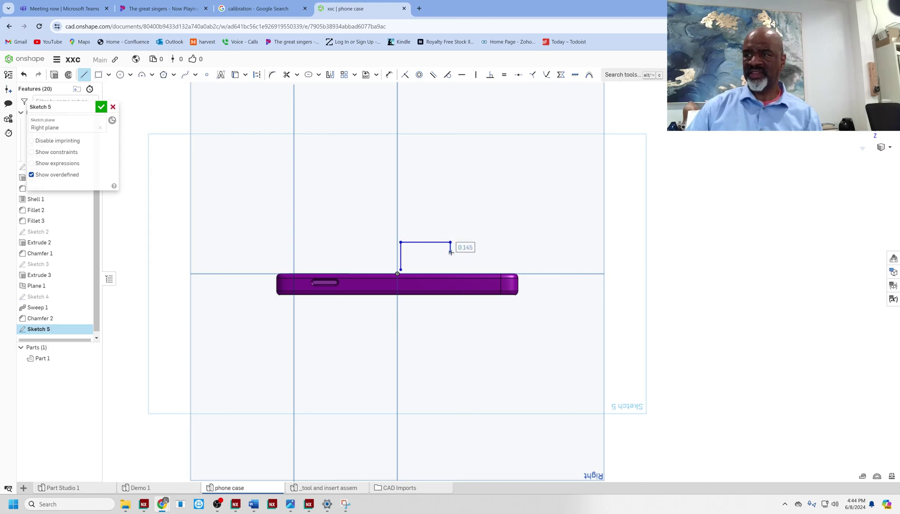
Add a three-point arc of about 0.51 in radius from the short edge's lower end down toward the case
{"action": "left_click", "coordinate": [152, 75]}
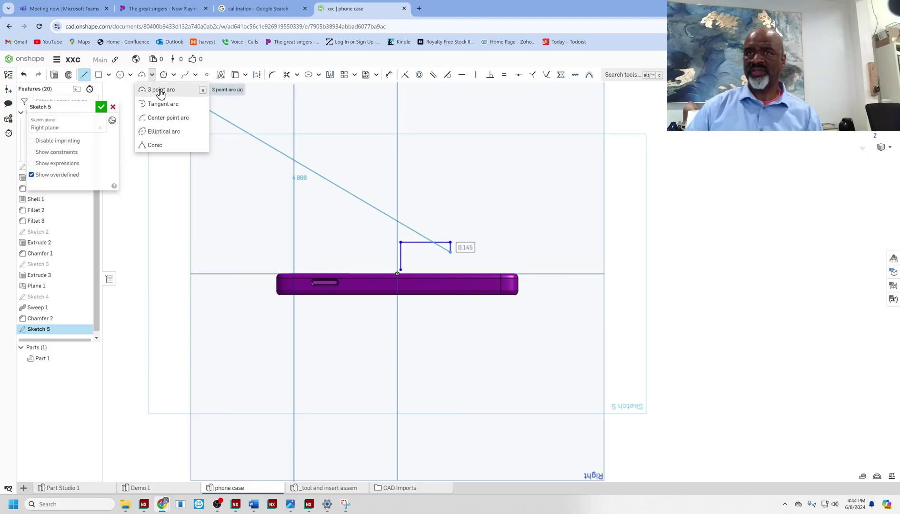
{"action": "left_click", "coordinate": [158, 90]}
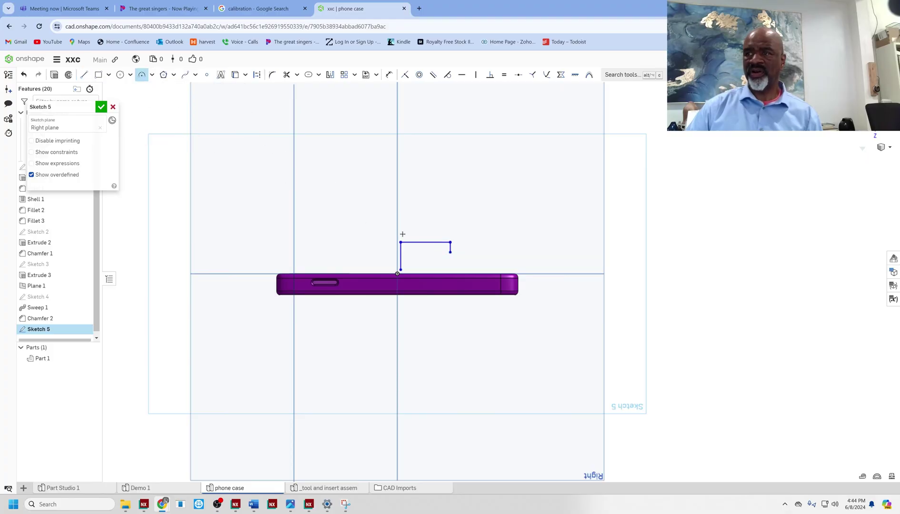
{"action": "left_click", "coordinate": [414, 271]}
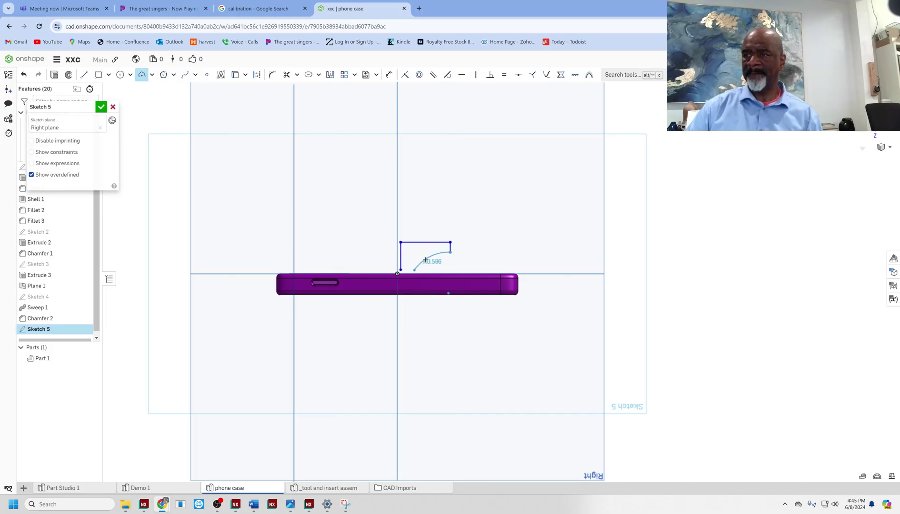
{"action": "left_click", "coordinate": [425, 259]}
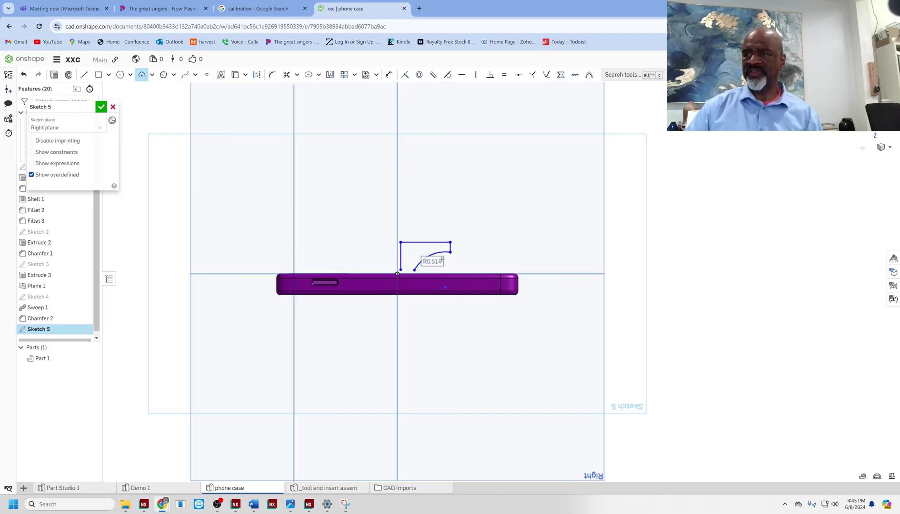
Close the profile with a bottom line about 0.2 in long and constrain that line horizontal
{"action": "scroll", "coordinate": [427, 278], "scroll_direction": "up", "scroll_amount": 4}
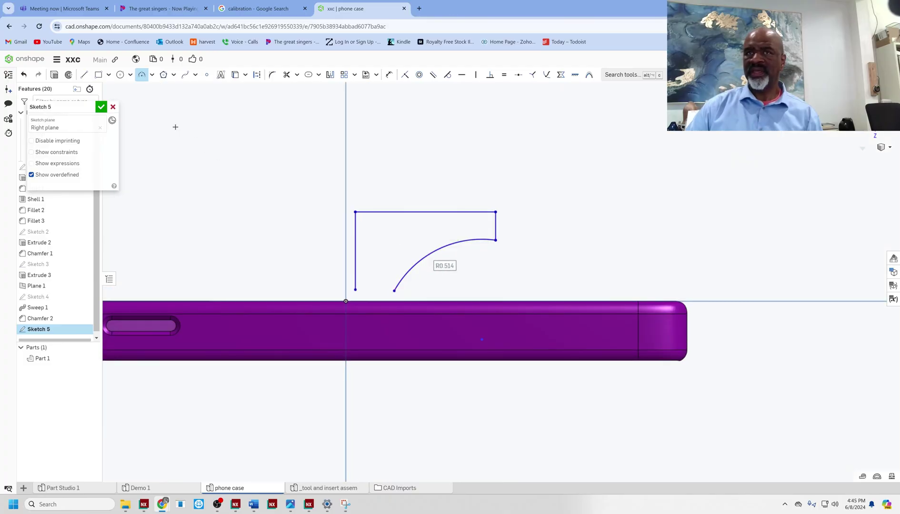
{"action": "left_click", "coordinate": [84, 75]}
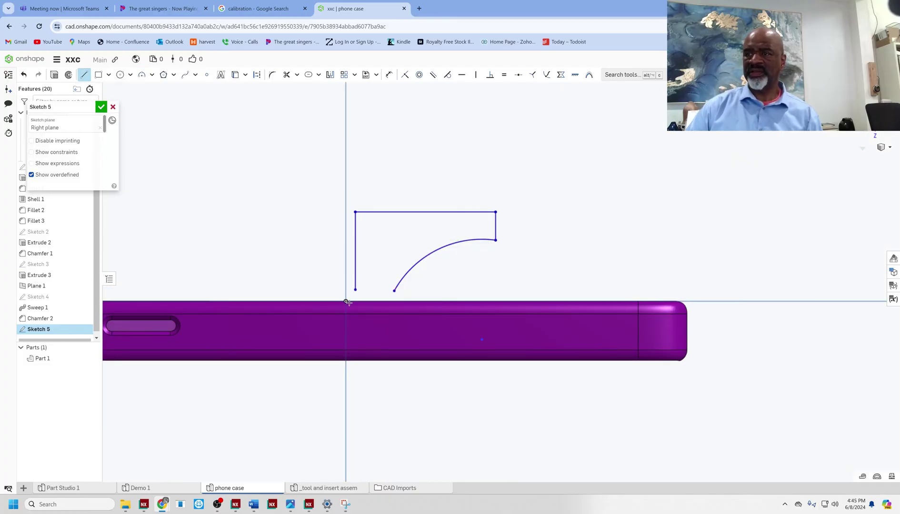
{"action": "left_click", "coordinate": [395, 292]}
{"action": "left_click", "coordinate": [355, 290]}
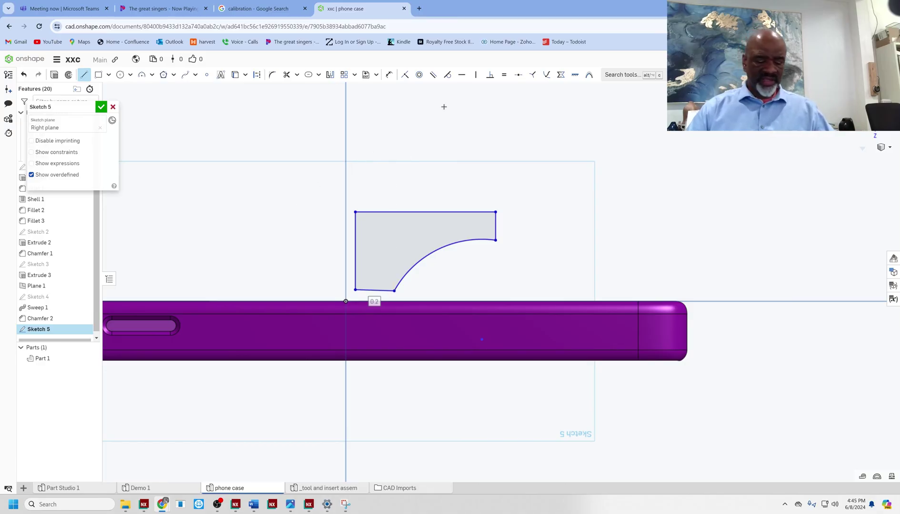
{"action": "key", "text": "h"}
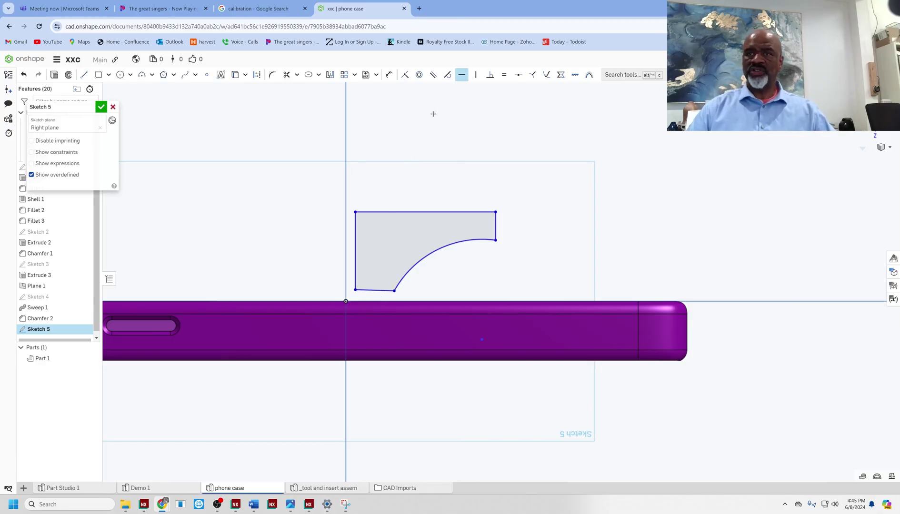
{"action": "left_click", "coordinate": [383, 289]}
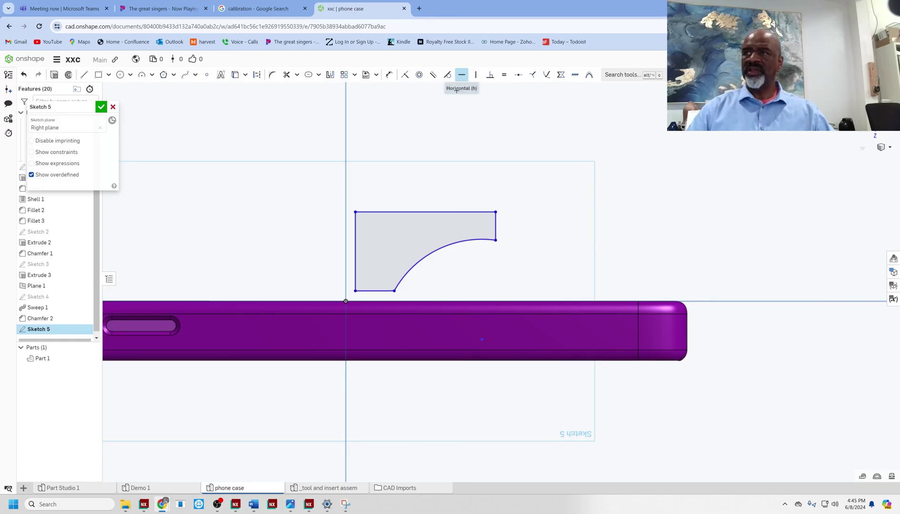
Make the profile's left edge coincident with the vertical plane line through the origin
{"action": "key", "text": "v"}
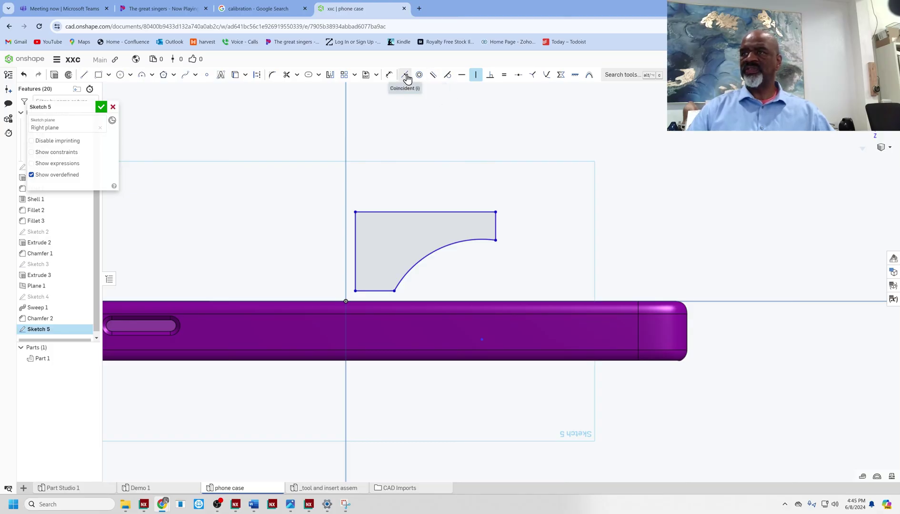
{"action": "key", "text": "i"}
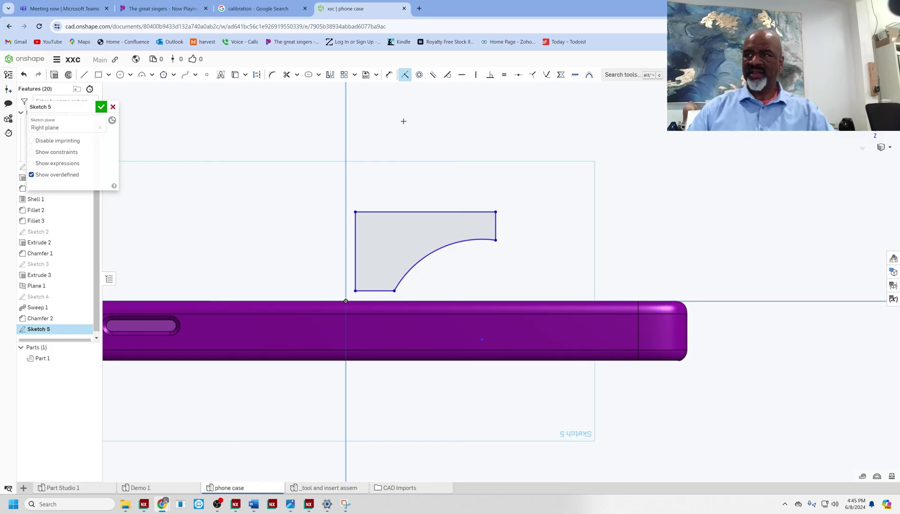
{"action": "left_click", "coordinate": [353, 226]}
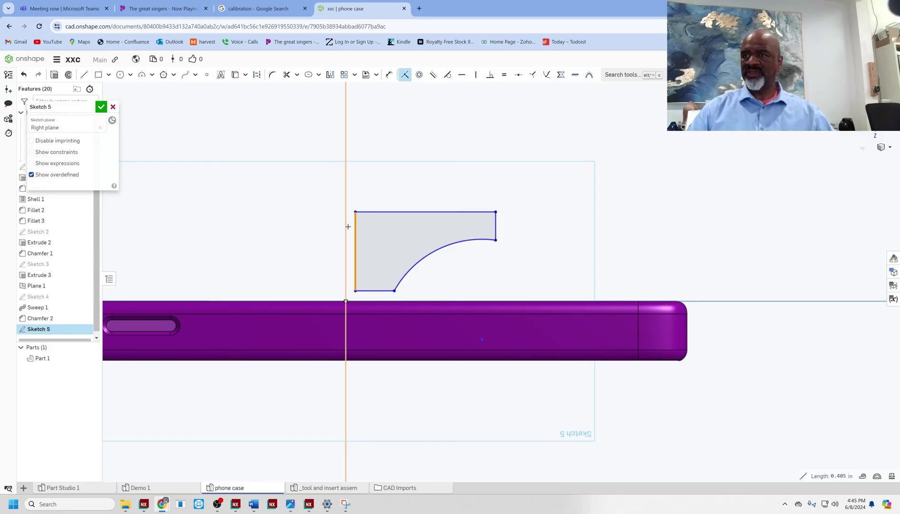
{"action": "left_click", "coordinate": [347, 226]}
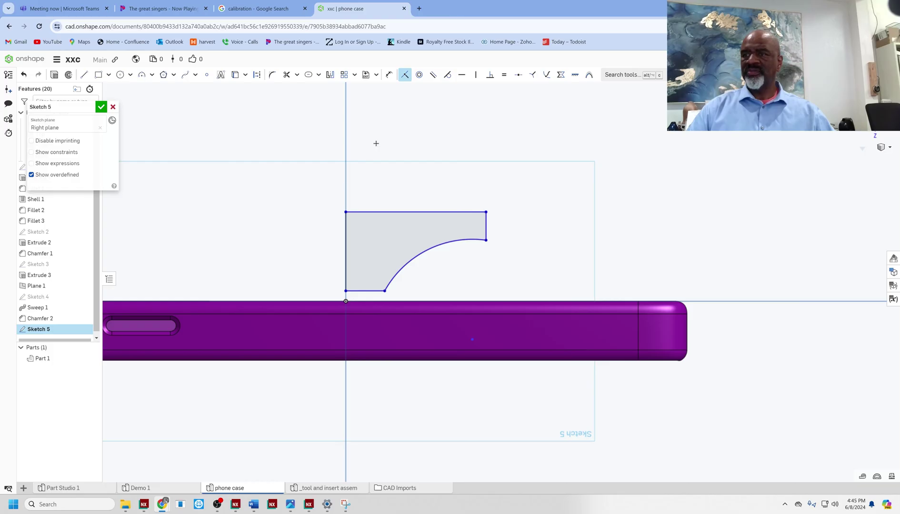
Try to make the profile's bottom line coincident with the case's upper edge
{"action": "left_click", "coordinate": [364, 291]}
{"action": "left_click", "coordinate": [362, 301]}
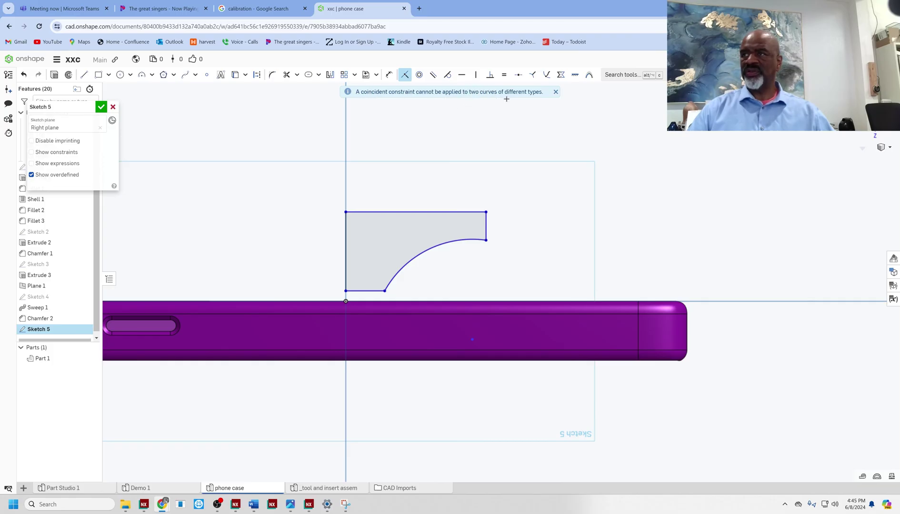
{"action": "key", "text": "Escape"}
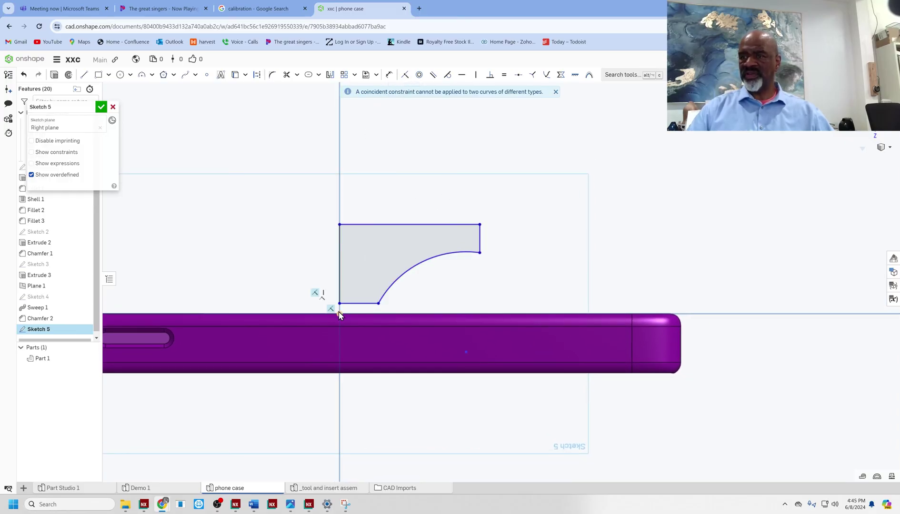
Make the profile's bottom line coincident with the origin
{"action": "left_click", "coordinate": [405, 78]}
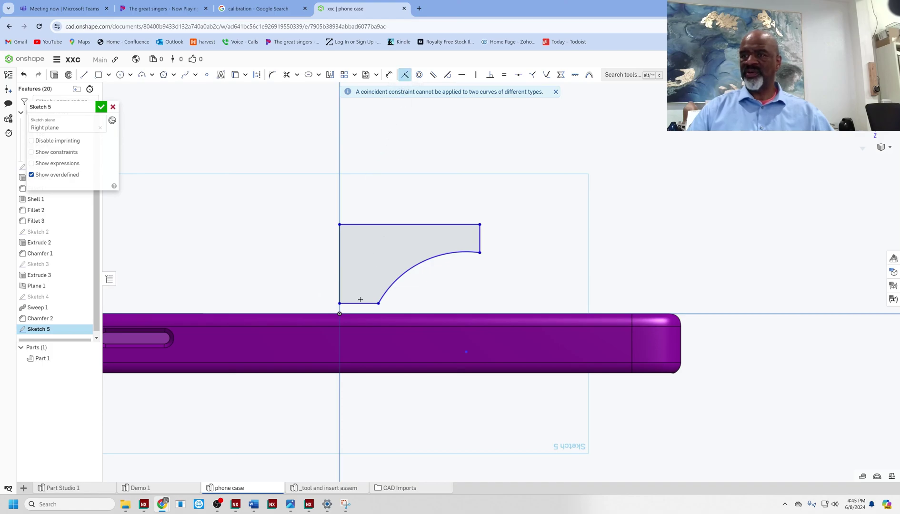
{"action": "left_click", "coordinate": [340, 314]}
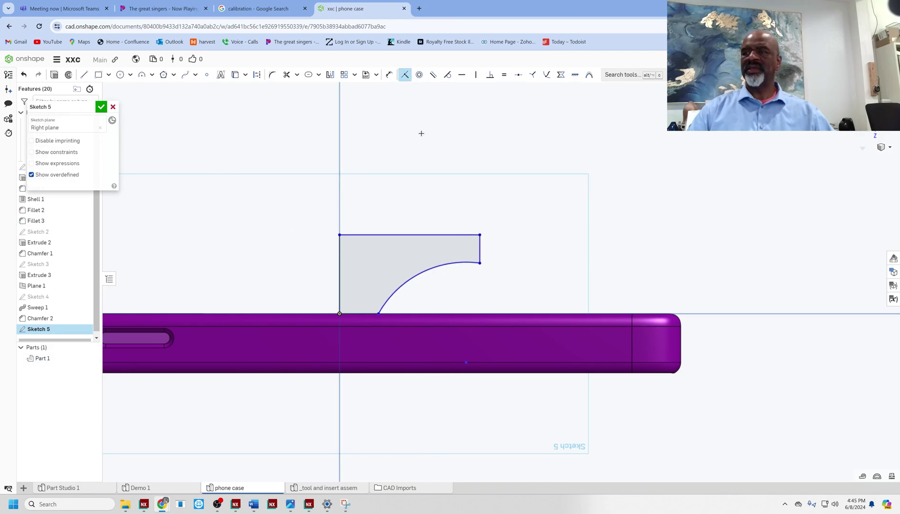
Dimension the profile's top edge to 0.75 in
{"action": "scroll", "coordinate": [424, 140], "scroll_direction": "up", "scroll_amount": 2}
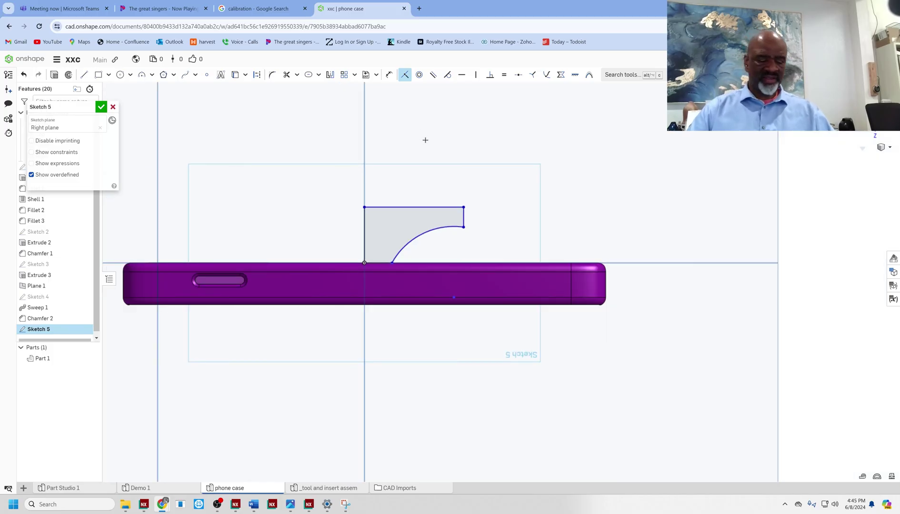
{"action": "key", "text": "d"}
{"action": "left_click", "coordinate": [397, 208]}
{"action": "left_click", "coordinate": [405, 186]}
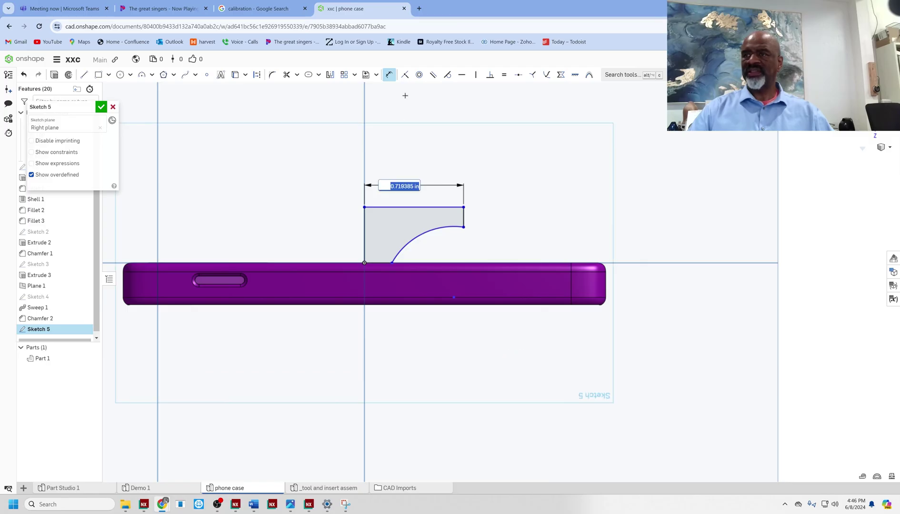
{"action": "key", "text": "BackSpace"}
{"action": "type", "text": ".75"}
{"action": "key", "text": "Return"}
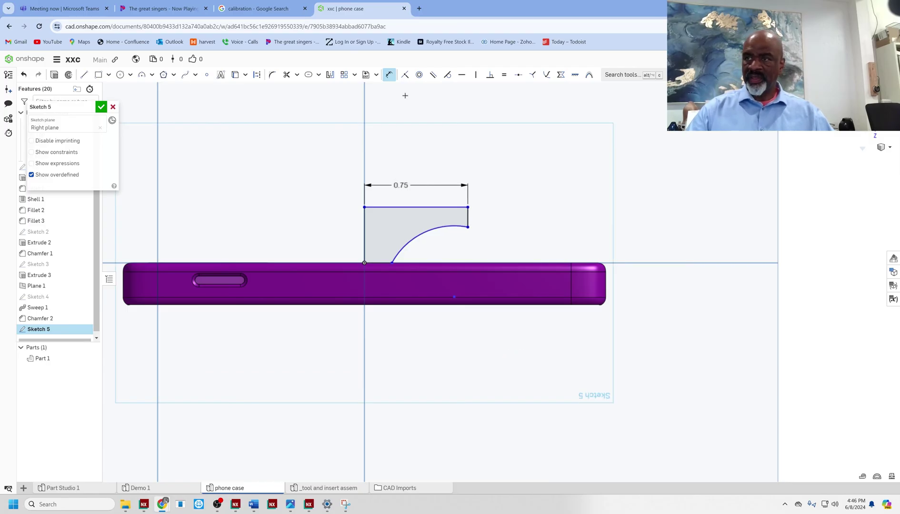
Dimension the profile's short right edge to 0.125 in
{"action": "left_click", "coordinate": [466, 214]}
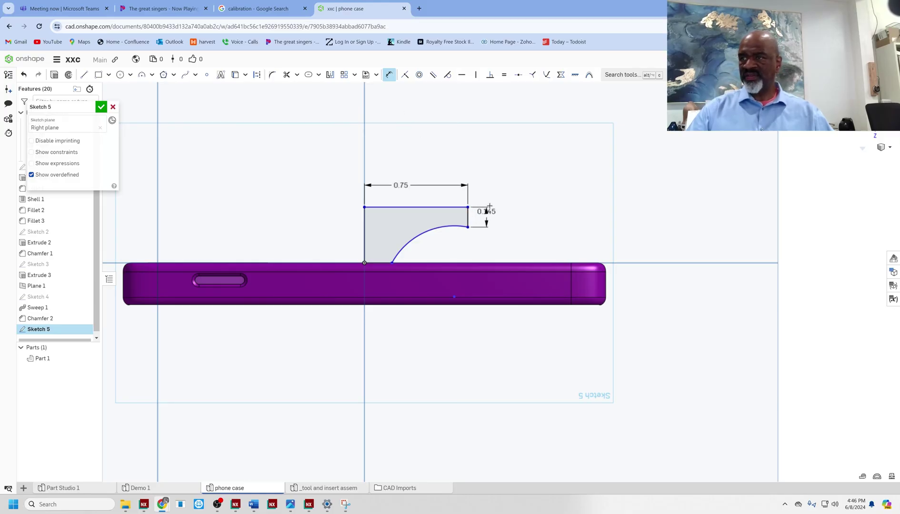
{"action": "left_click", "coordinate": [497, 185]}
{"action": "type", "text": ".125"}
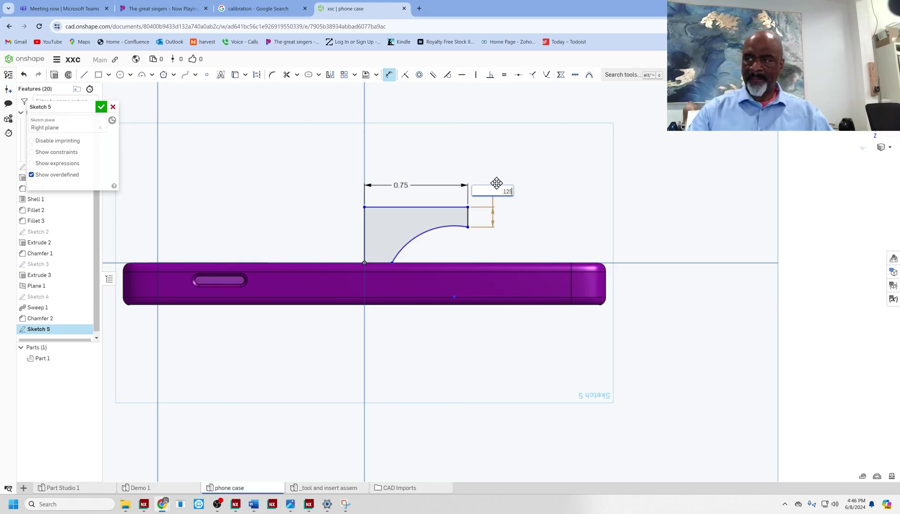
{"action": "key", "text": "Return"}
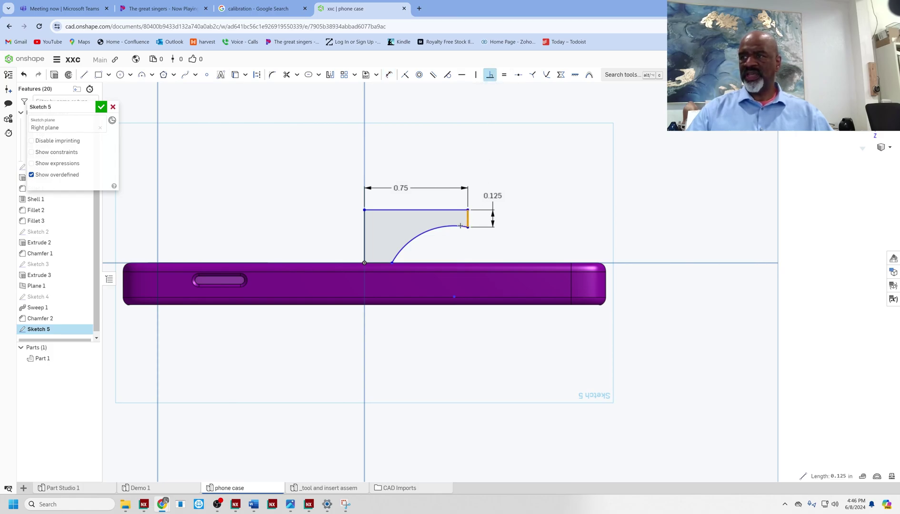
{"action": "key", "text": "Escape"}
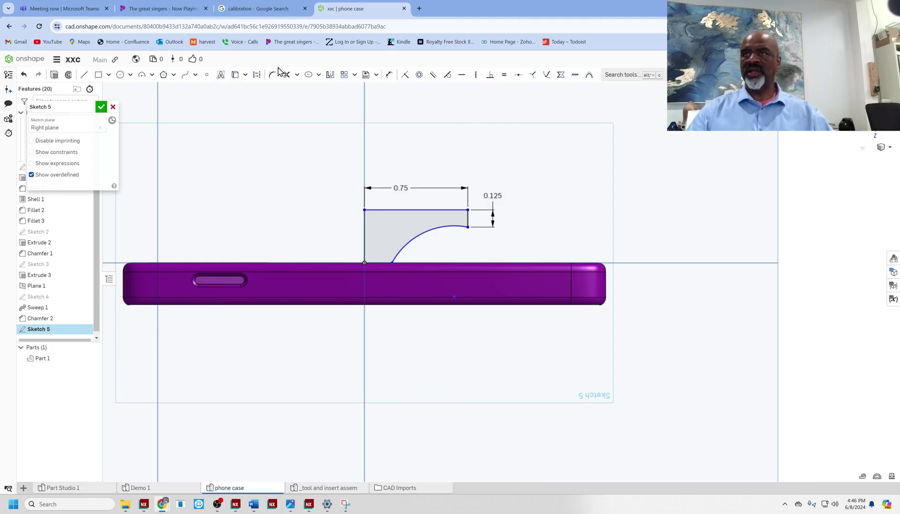
Draw a construction line about 0.22 in long tangent from the arc's upper end and make it perpendicular to the short right edge
{"action": "left_click", "coordinate": [256, 75]}
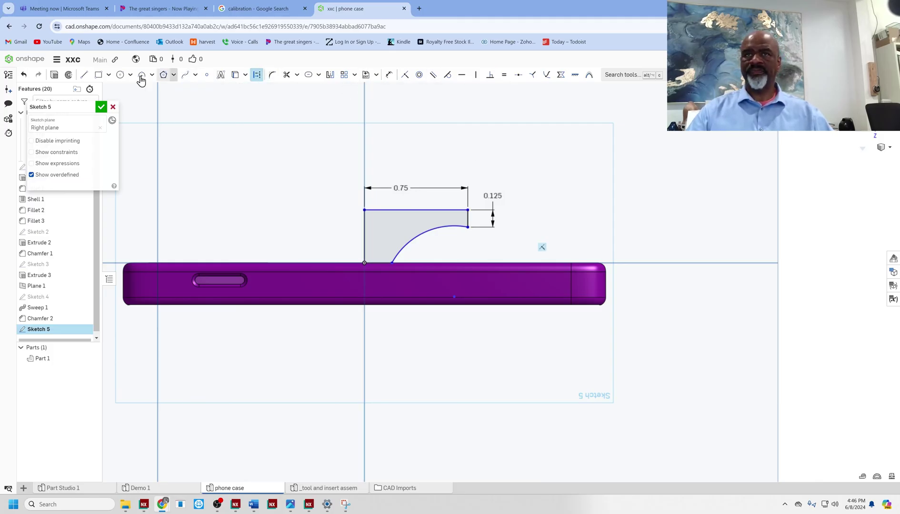
{"action": "left_click", "coordinate": [84, 75]}
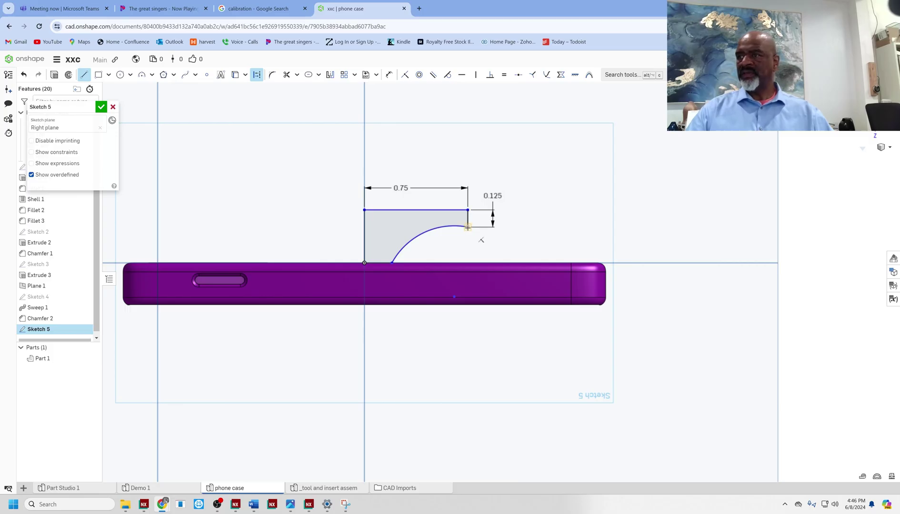
{"action": "left_click", "coordinate": [468, 227]}
{"action": "left_click", "coordinate": [497, 234]}
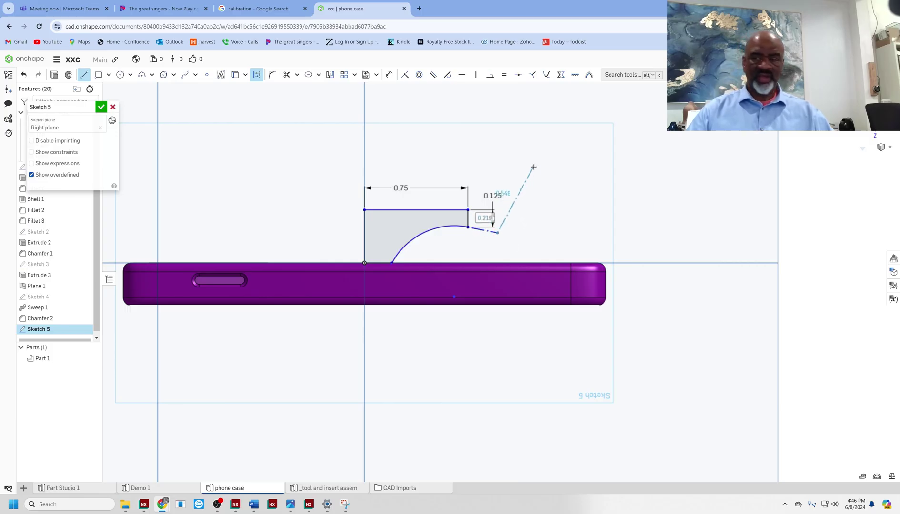
{"action": "key", "text": "Escape"}
{"action": "left_click", "coordinate": [490, 77]}
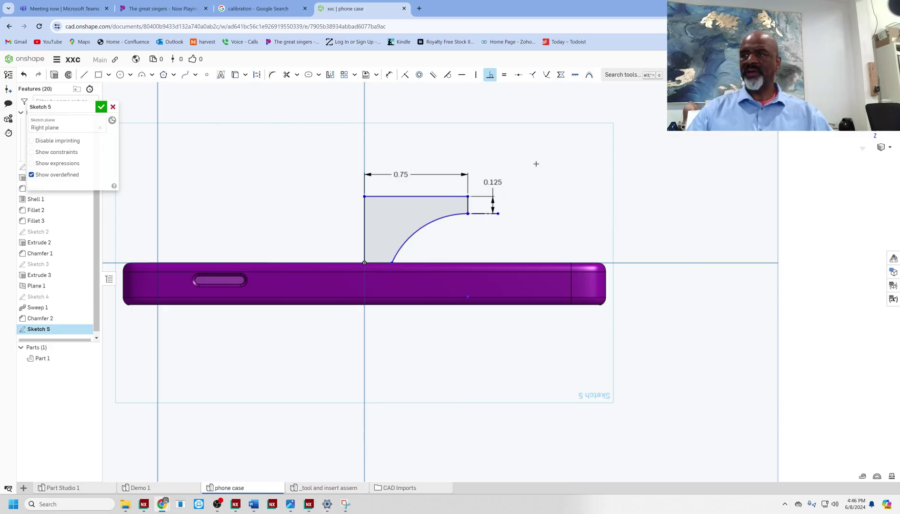
{"action": "key", "text": "Escape"}
Dimension the profile's left edge to a height of 0.375 in
{"action": "key", "text": "d"}
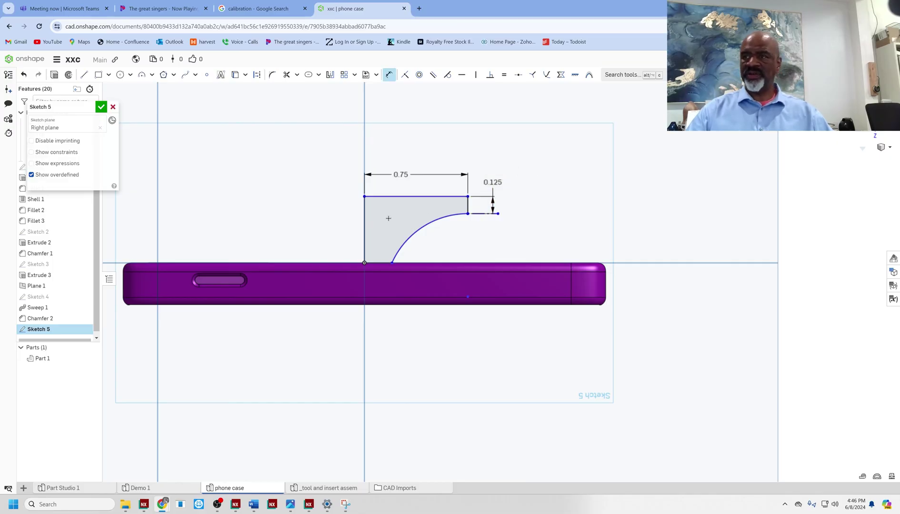
{"action": "left_click", "coordinate": [366, 215]}
{"action": "left_click", "coordinate": [347, 222]}
{"action": "key", "text": "BackSpace"}
{"action": "type", "text": ".375"}
{"action": "key", "text": "Return"}
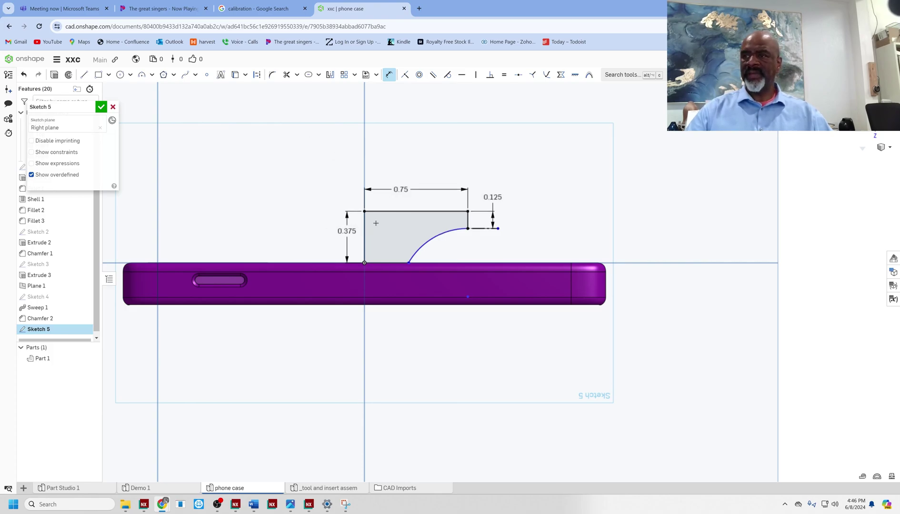
Dimension the width of the profile's base, from the left edge to the arc's lower end, to 0.3 in
{"action": "left_click", "coordinate": [394, 264]}
{"action": "left_click", "coordinate": [412, 342]}
{"action": "type", "text": ".3"}
{"action": "key", "text": "Return"}
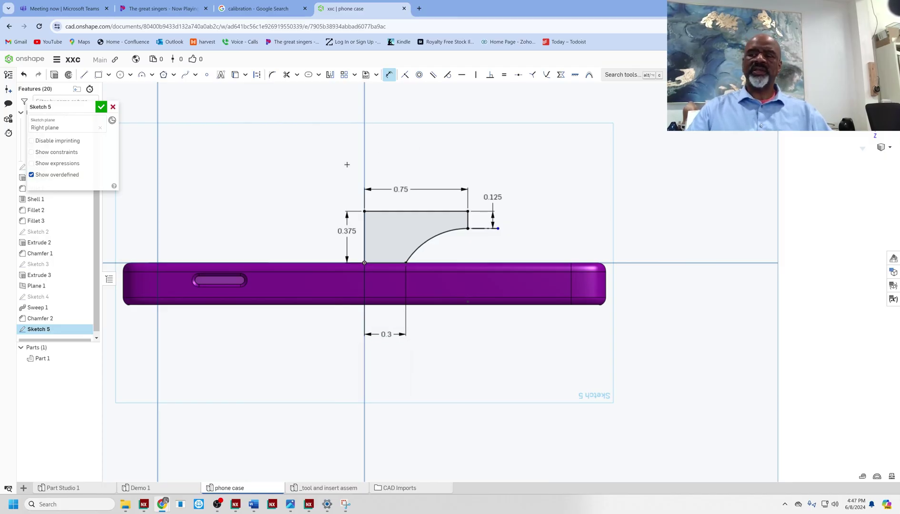
Revolve the knob profile a full turn about its tall vertical edge at the origin, creating it as a new part
{"action": "mouse_move", "coordinate": [309, 164]}
{"action": "right_mouse_down"}
{"action": "mouse_move", "coordinate": [326, 185]}
{"action": "mouse_move", "coordinate": [326, 165]}
{"action": "mouse_move", "coordinate": [333, 175]}
{"action": "mouse_move", "coordinate": [324, 162]}
{"action": "mouse_move", "coordinate": [328, 174]}
{"action": "right_mouse_up"}
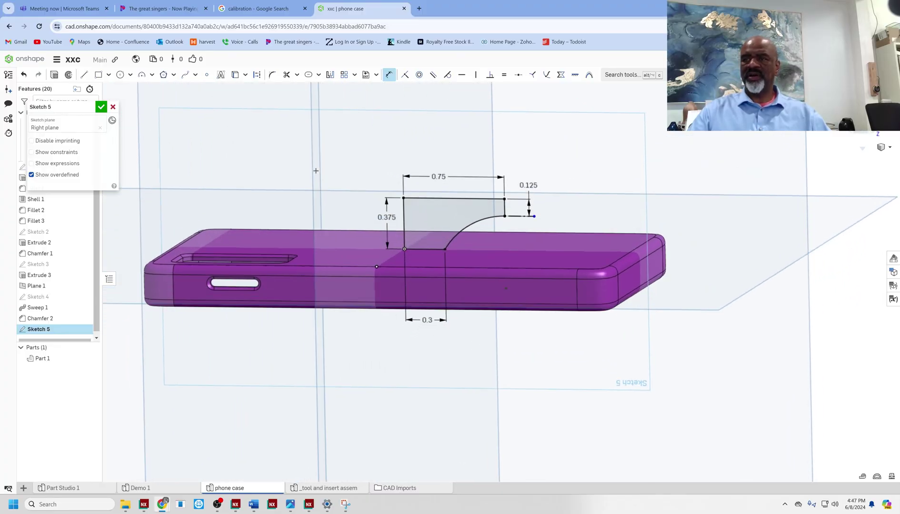
{"action": "left_click", "coordinate": [69, 76]}
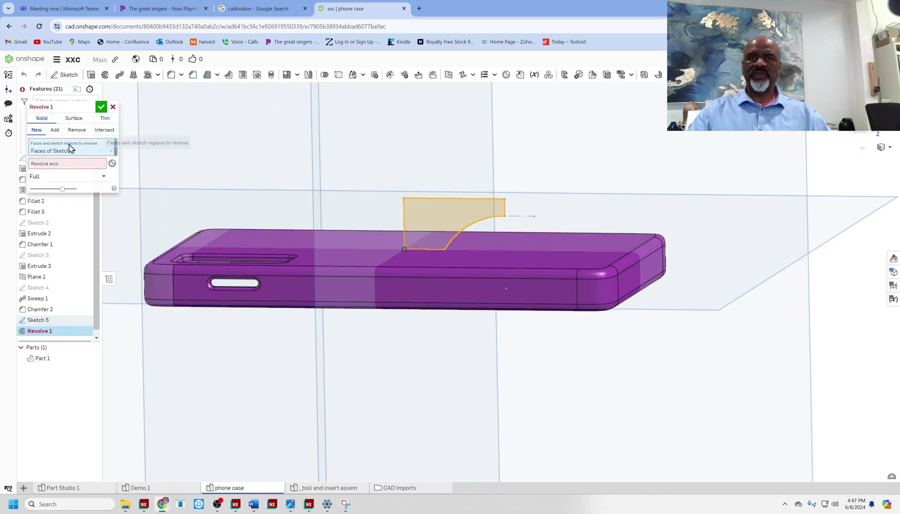
{"action": "left_click", "coordinate": [45, 164]}
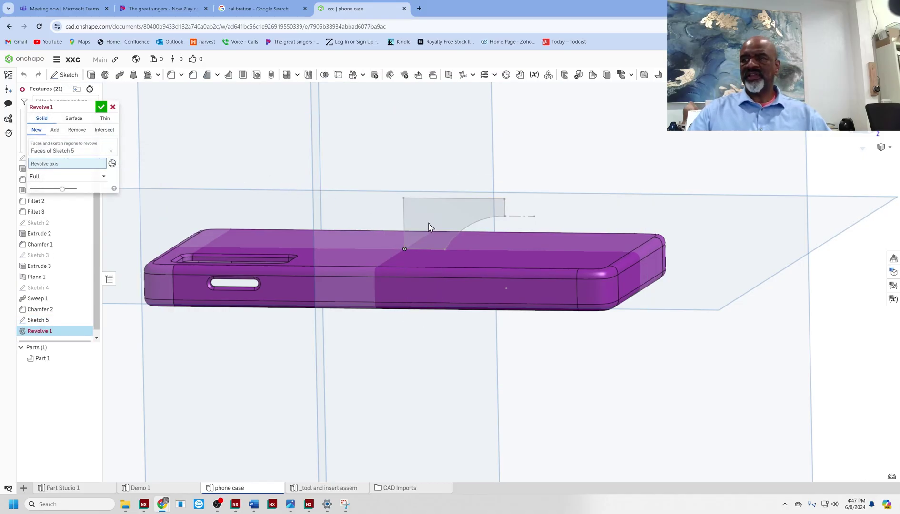
{"action": "left_click", "coordinate": [405, 210]}
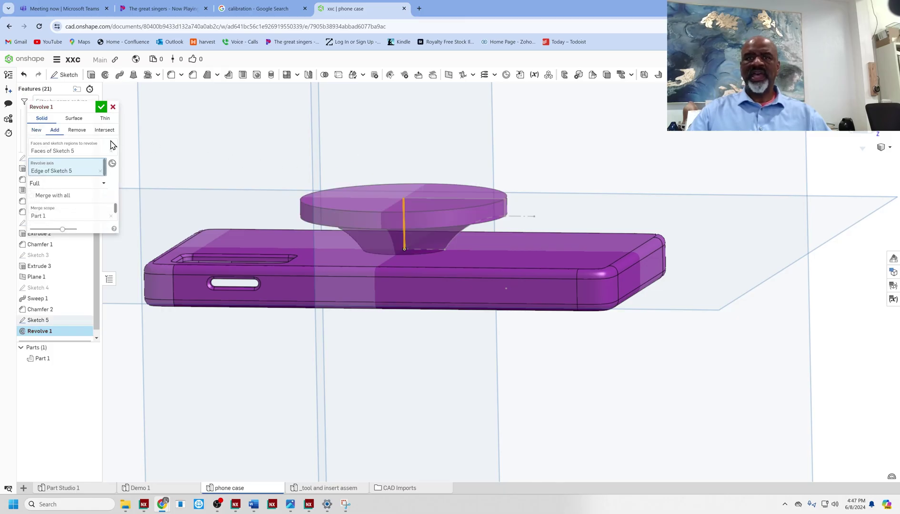
{"action": "left_click", "coordinate": [36, 132]}
{"action": "left_click", "coordinate": [101, 107]}
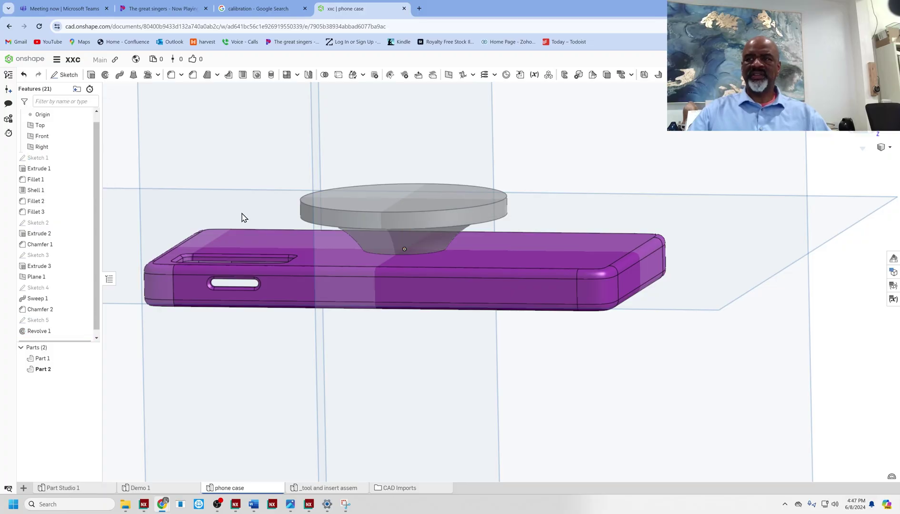
Apply a full round fillet to the knob's outer rim, using its curved underside and flat outer face as the side faces
{"action": "right_click_drag", "start_coordinate": [246, 169], "coordinate": [341, 309]}
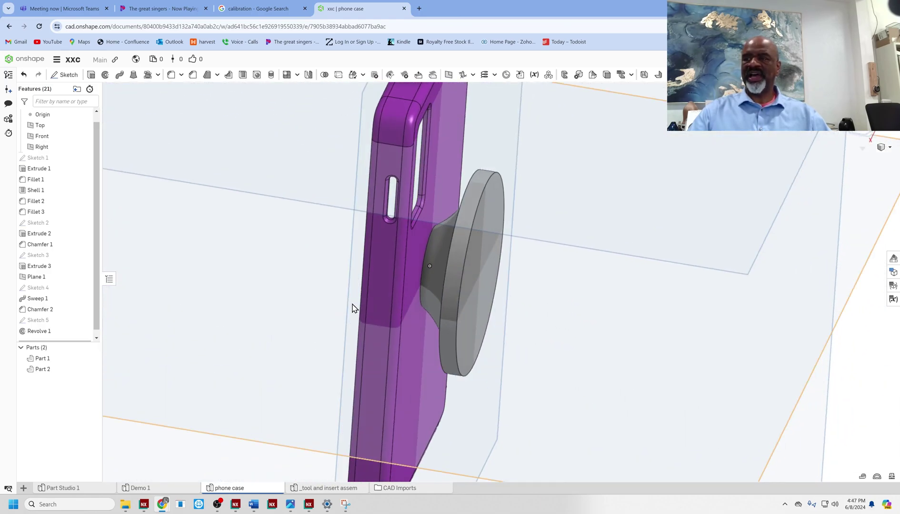
{"action": "scroll", "coordinate": [426, 267], "scroll_direction": "down", "scroll_amount": 5}
{"action": "right_click_drag", "start_coordinate": [504, 321], "coordinate": [547, 279]}
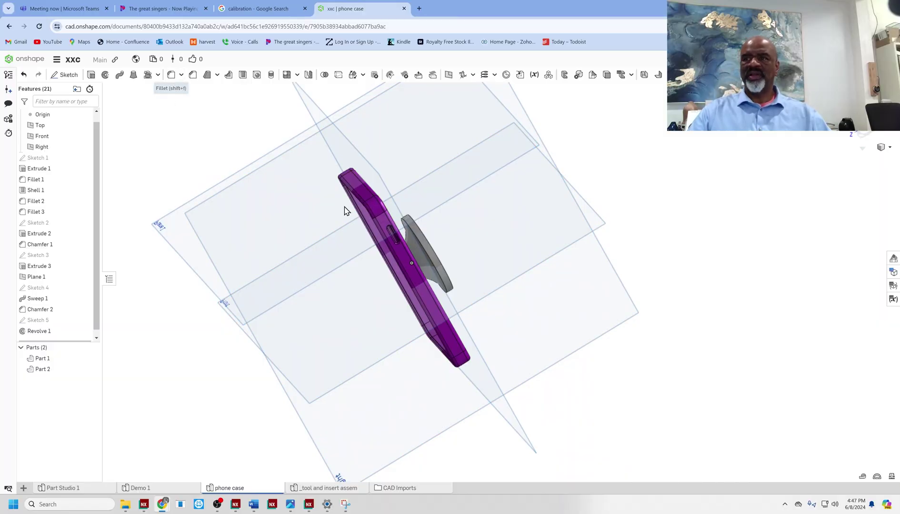
{"action": "scroll", "coordinate": [409, 223], "scroll_direction": "up", "scroll_amount": 5}
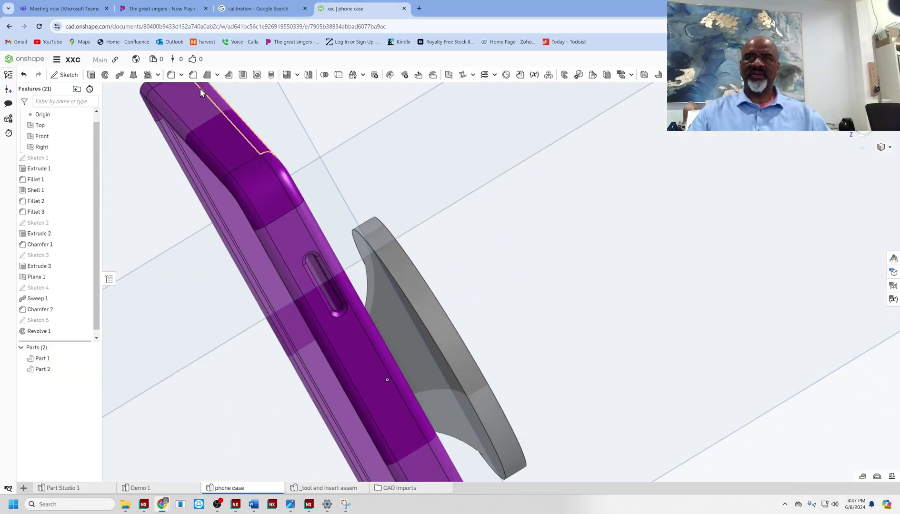
{"action": "left_click", "coordinate": [181, 75]}
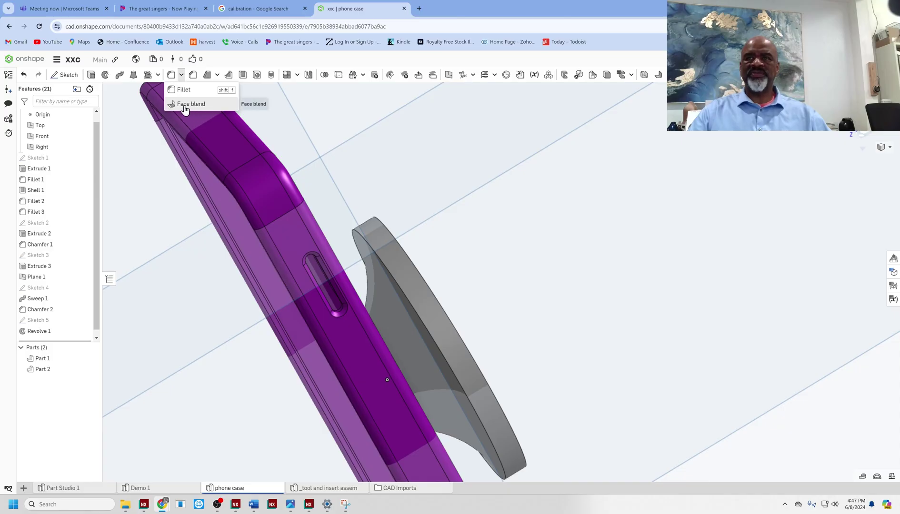
{"action": "left_click", "coordinate": [182, 90]}
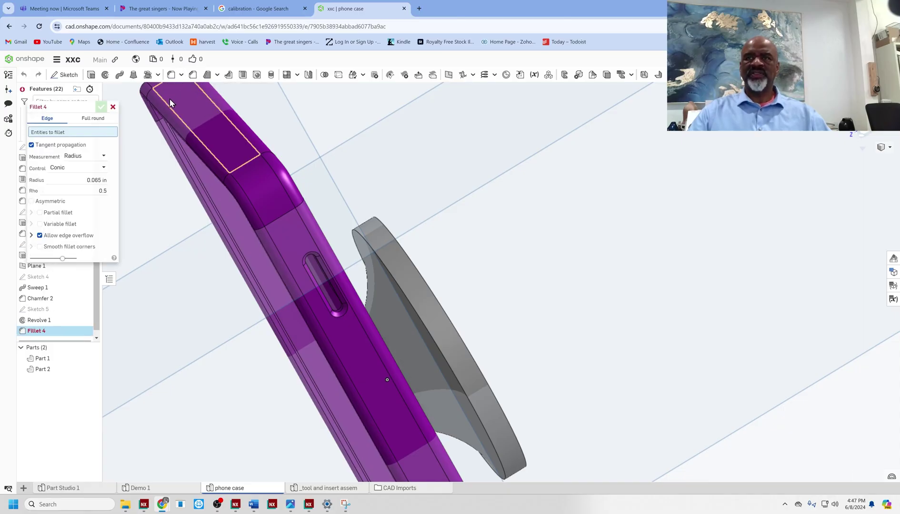
{"action": "left_click", "coordinate": [93, 119]}
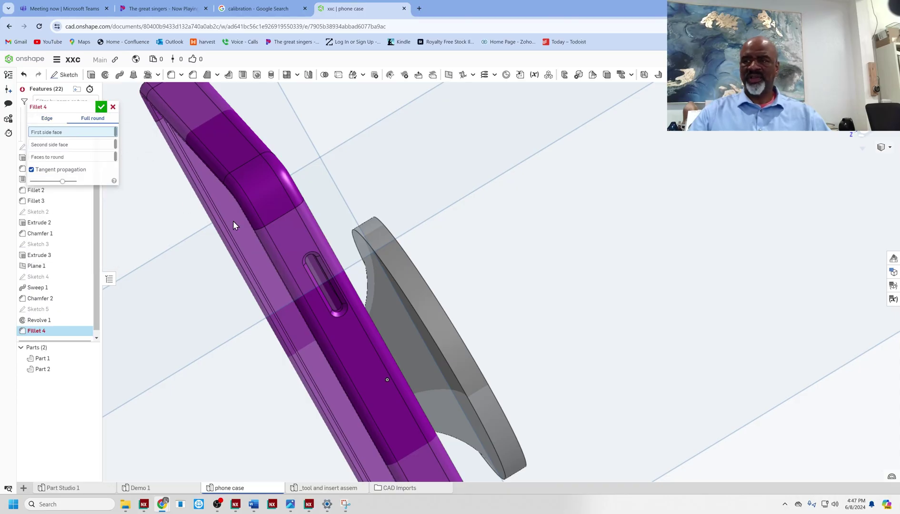
{"action": "scroll", "coordinate": [395, 197], "scroll_direction": "up", "scroll_amount": 3}
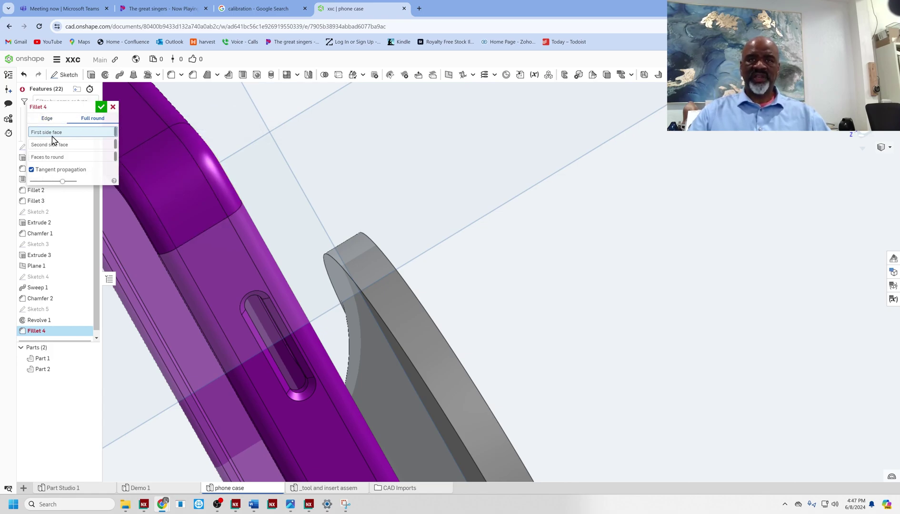
{"action": "left_click", "coordinate": [341, 285]}
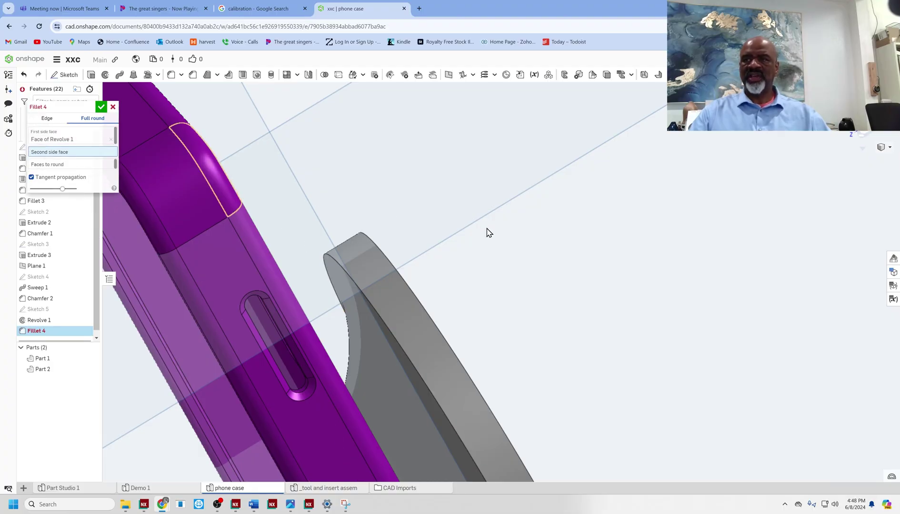
{"action": "scroll", "coordinate": [517, 279], "scroll_direction": "up", "scroll_amount": 5}
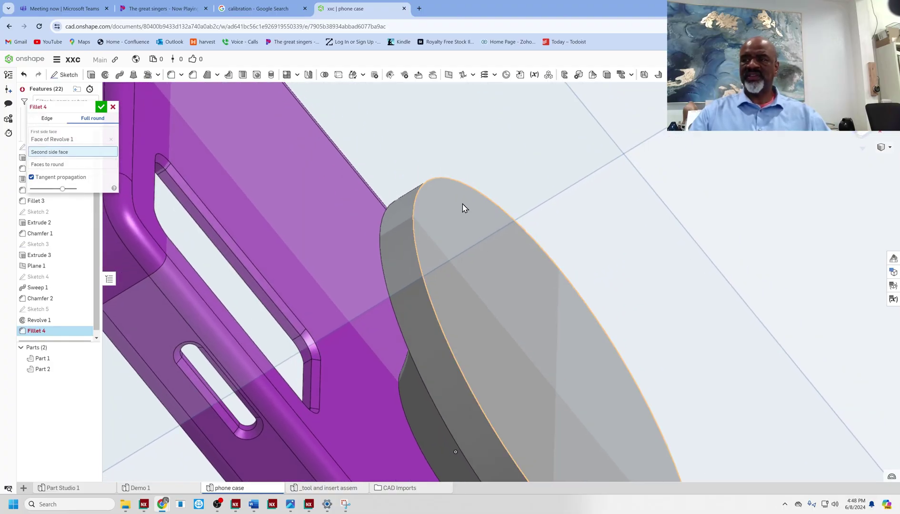
{"action": "left_click", "coordinate": [462, 204]}
{"action": "left_click", "coordinate": [406, 202]}
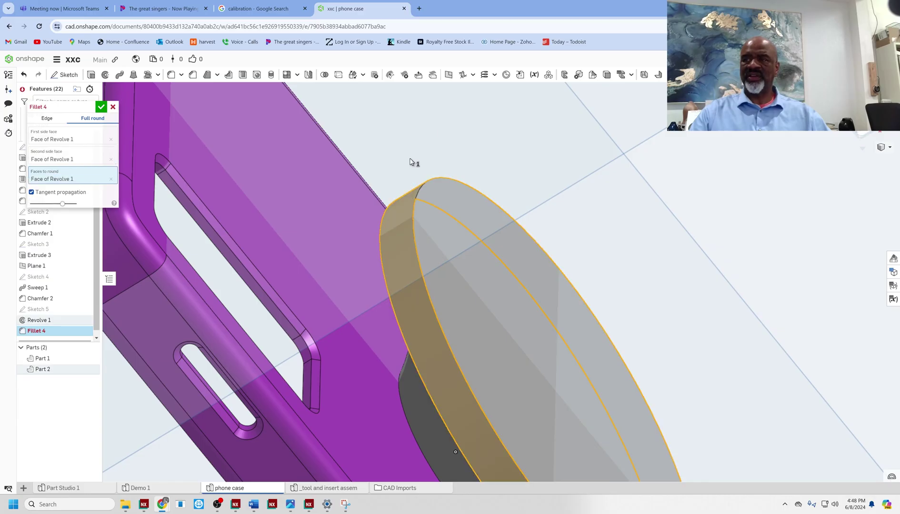
{"action": "right_click_drag", "start_coordinate": [483, 177], "coordinate": [489, 159]}
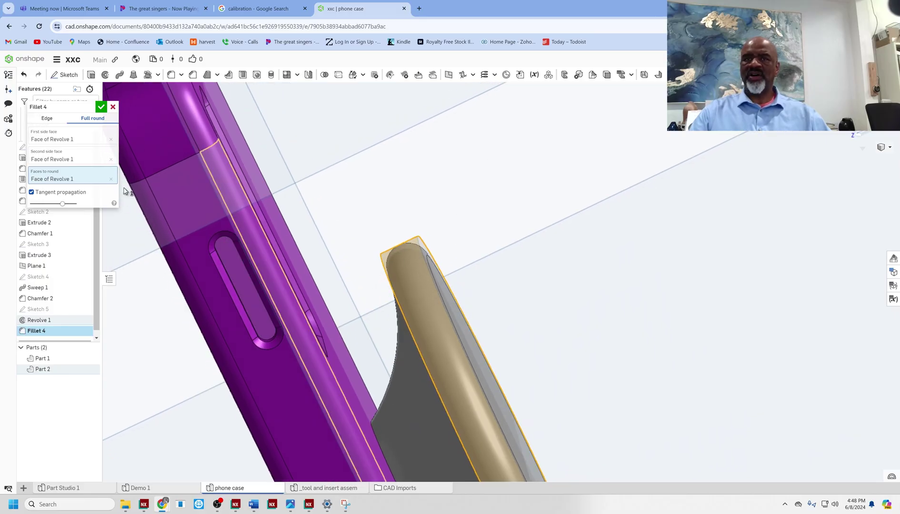
{"action": "left_click", "coordinate": [102, 107]}
Hide the Right, Front and Top planes and Plane 1, and view the case from the back and the inside
{"action": "scroll", "coordinate": [366, 199], "scroll_direction": "down", "scroll_amount": 6}
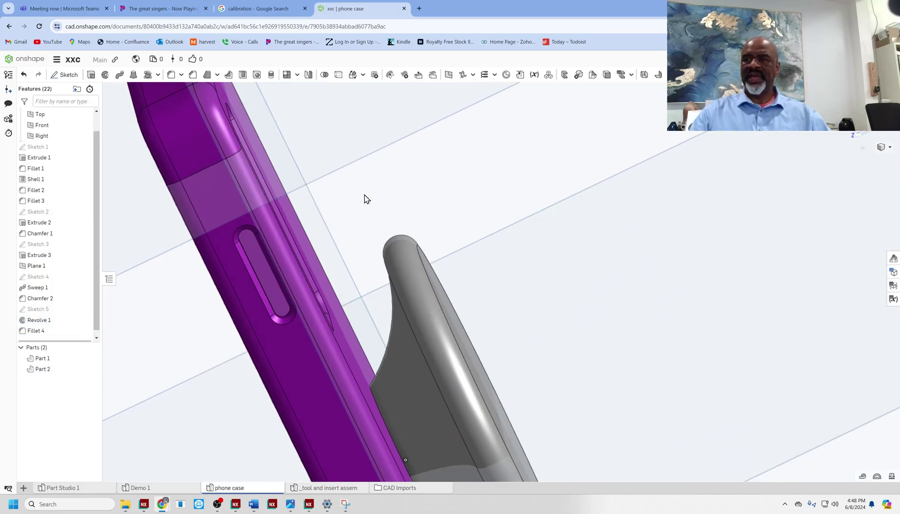
{"action": "right_click_drag", "start_coordinate": [390, 191], "coordinate": [291, 219]}
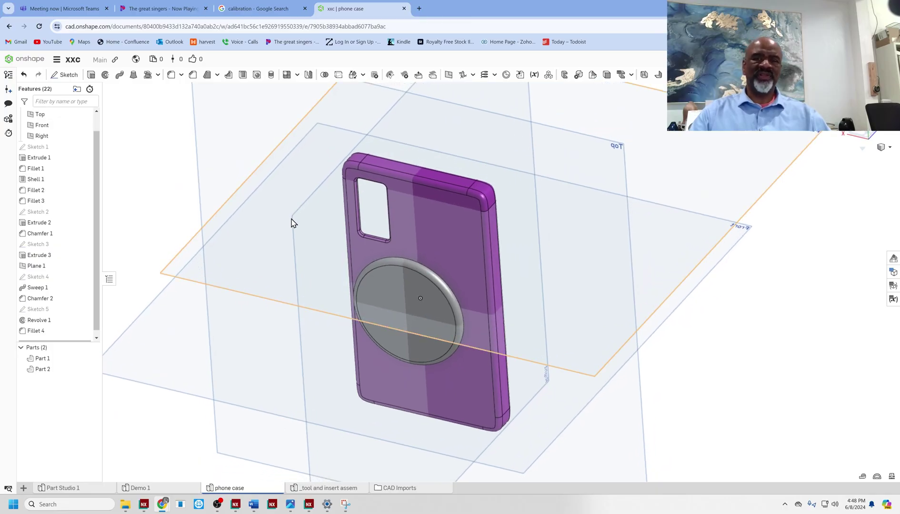
{"action": "scroll", "coordinate": [268, 236], "scroll_direction": "down", "scroll_amount": 3}
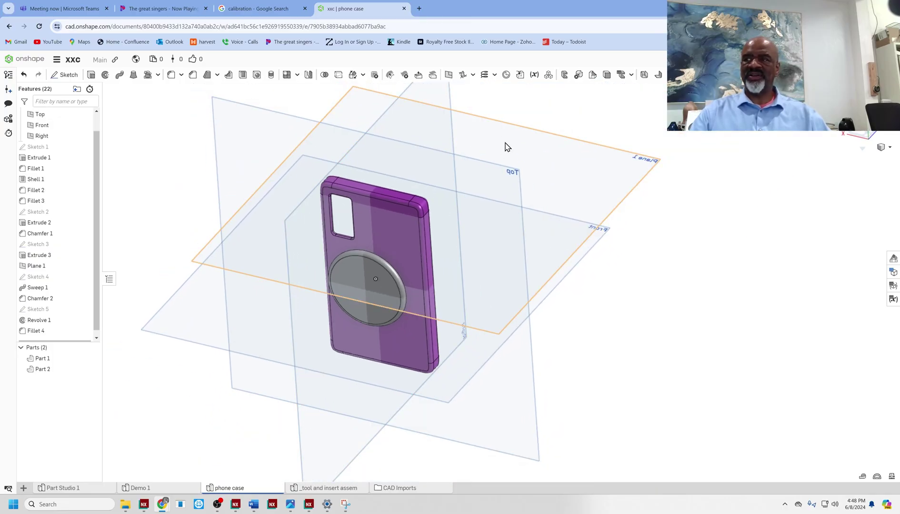
{"action": "scroll", "coordinate": [508, 147], "scroll_direction": "up", "scroll_amount": 2}
{"action": "mouse_move", "coordinate": [584, 259]}
{"action": "right_mouse_down"}
{"action": "mouse_move", "coordinate": [580, 269]}
{"action": "mouse_move", "coordinate": [587, 255]}
{"action": "mouse_move", "coordinate": [565, 245]}
{"action": "mouse_move", "coordinate": [587, 253]}
{"action": "right_mouse_up"}
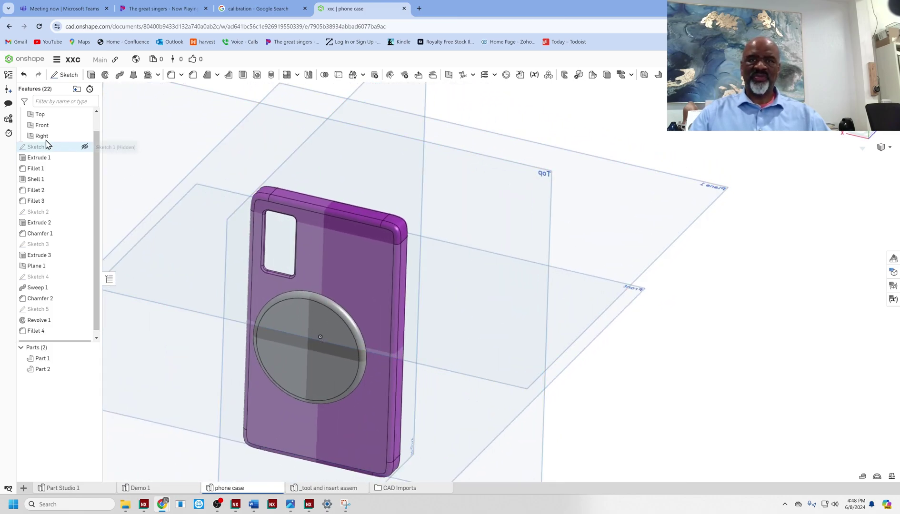
{"action": "left_click", "coordinate": [85, 136]}
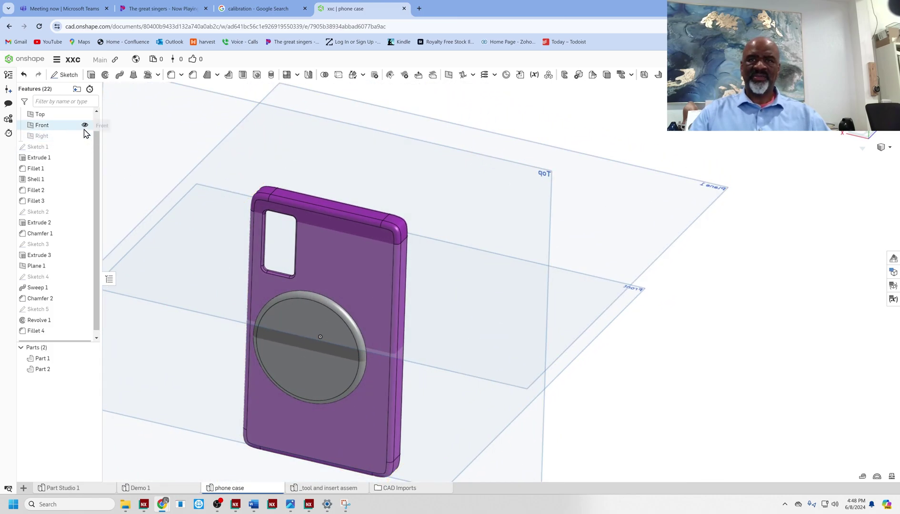
{"action": "left_click", "coordinate": [86, 125]}
{"action": "left_click", "coordinate": [85, 114]}
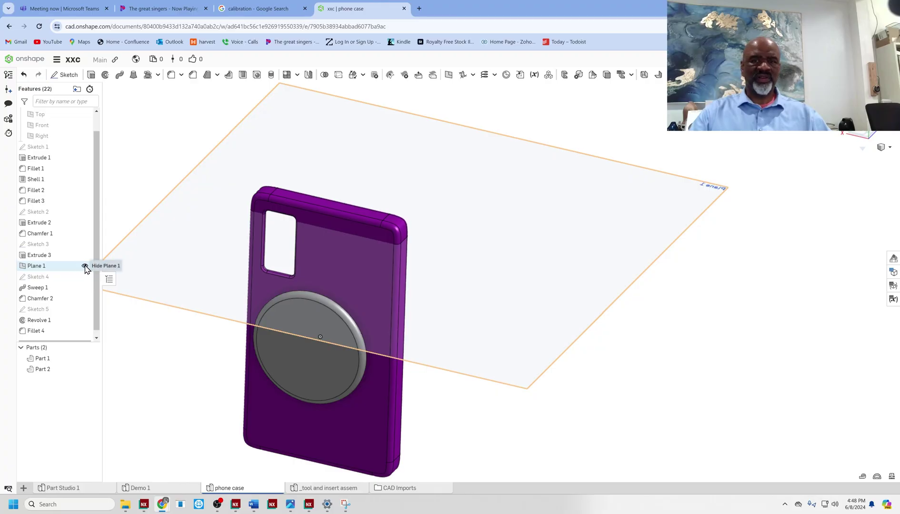
{"action": "left_click", "coordinate": [85, 267]}
{"action": "right_click_drag", "start_coordinate": [478, 297], "coordinate": [438, 336]}
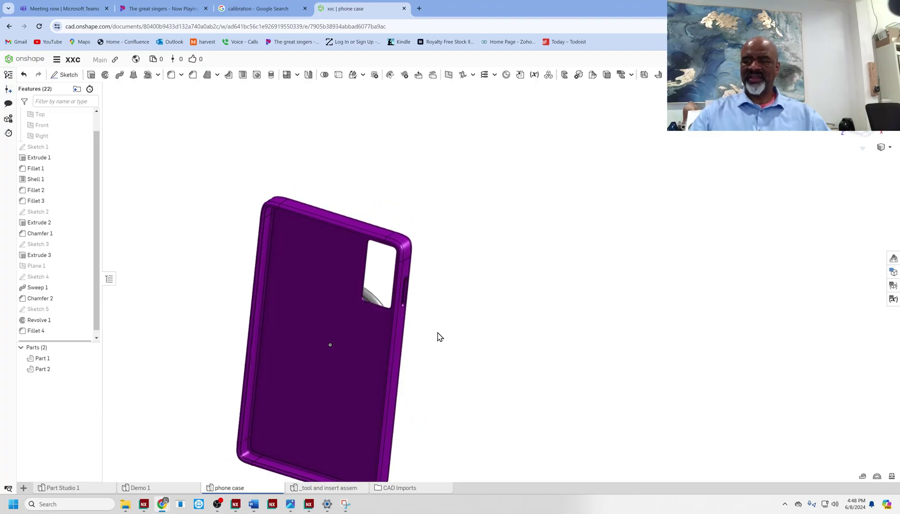
{"action": "scroll", "coordinate": [442, 373], "scroll_direction": "up", "scroll_amount": 2}
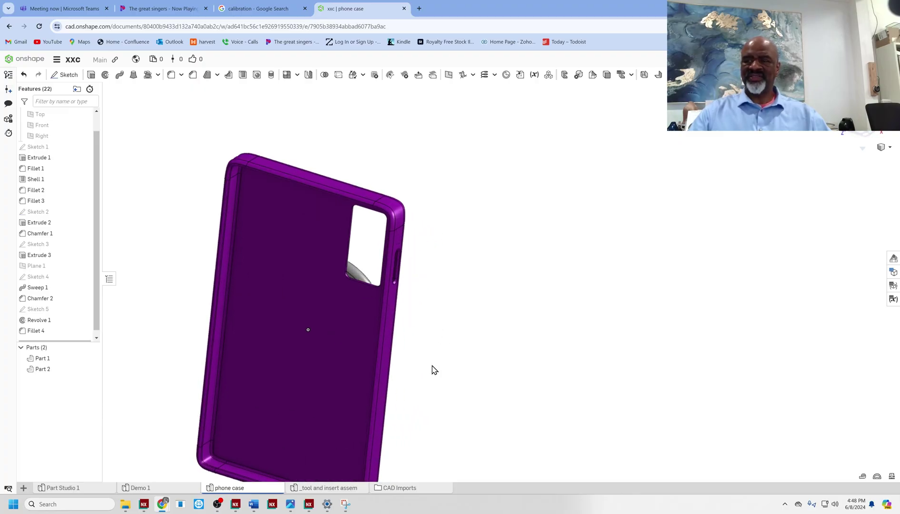